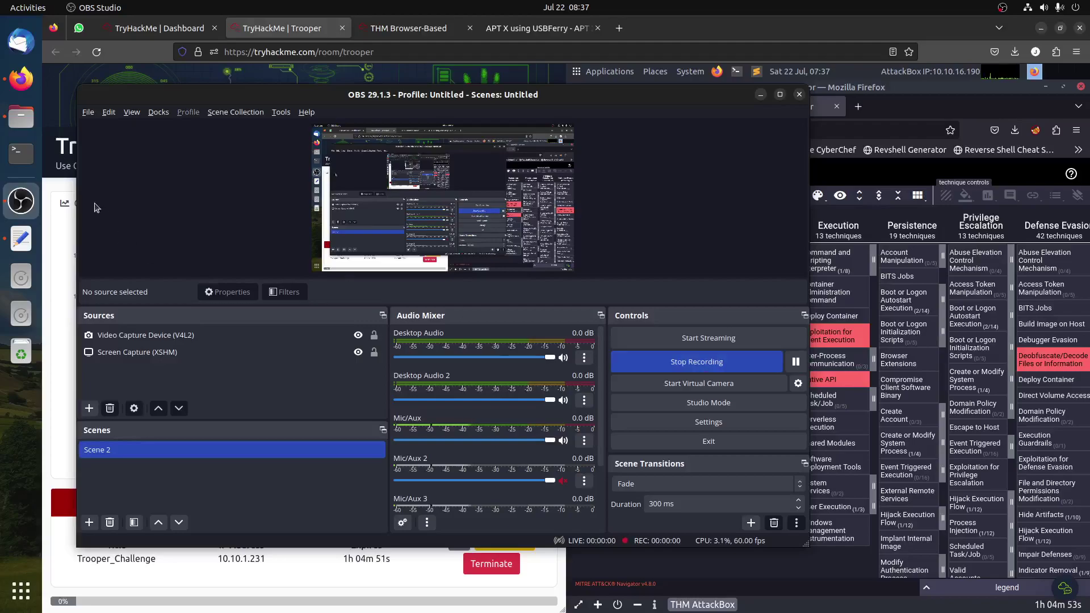
Step: Switch to Firefox and look through the Trooper room's task brief and the separate APT X USBferry report PDF
left_click(53, 241)
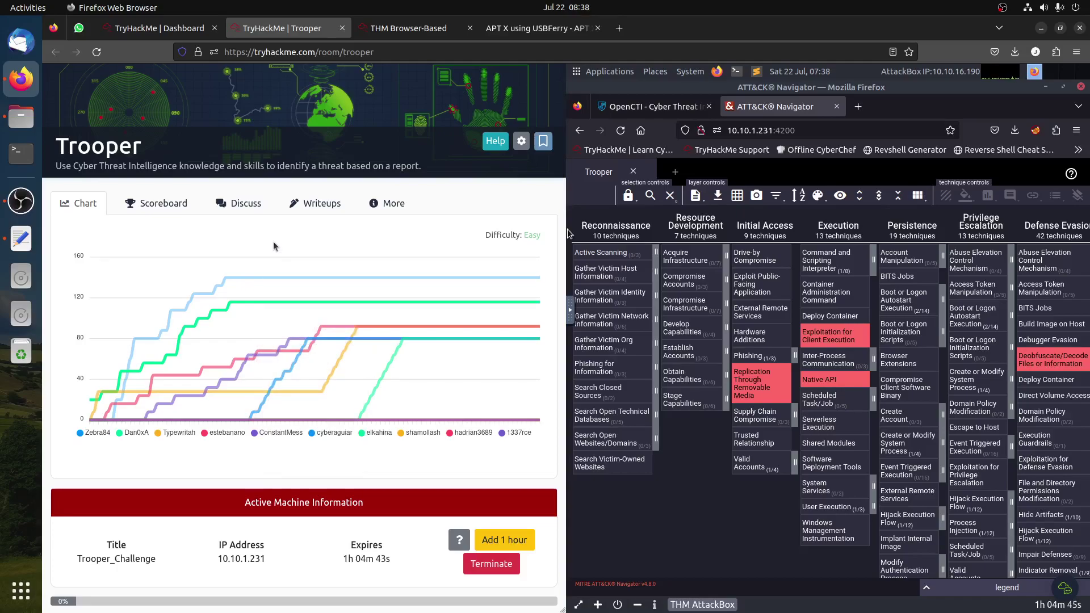
scroll(274, 243, "down", 4)
scroll(278, 255, "down", 4)
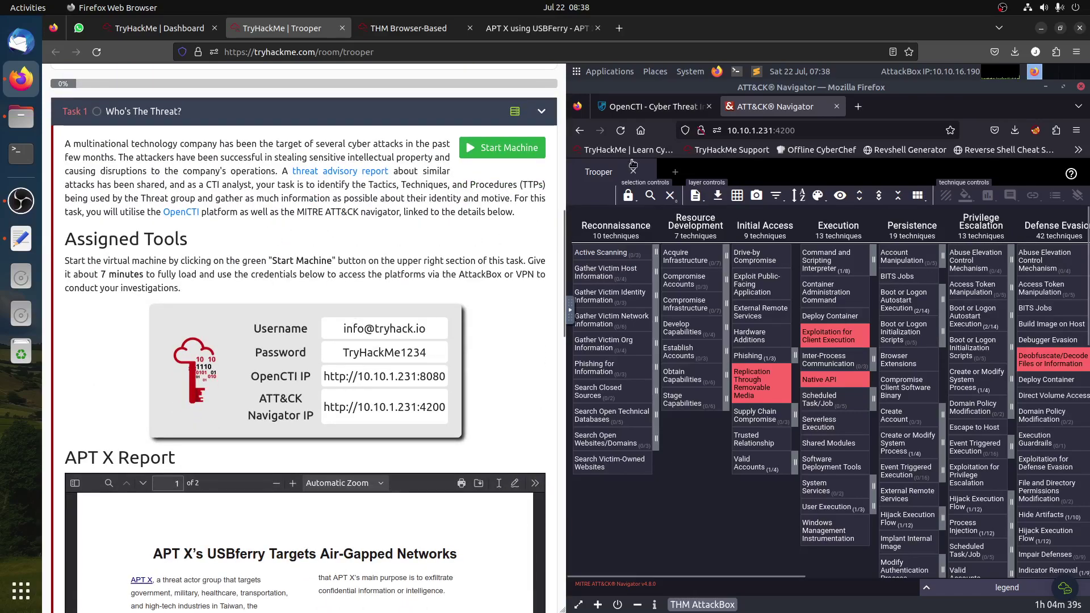
left_click(388, 29)
left_click(96, 51)
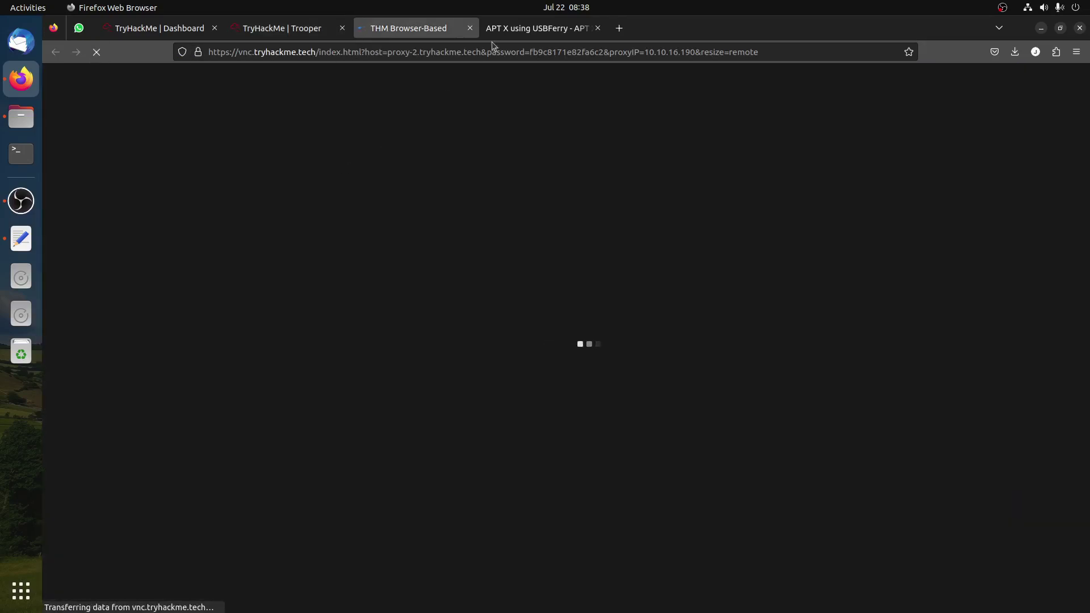
left_click(282, 28)
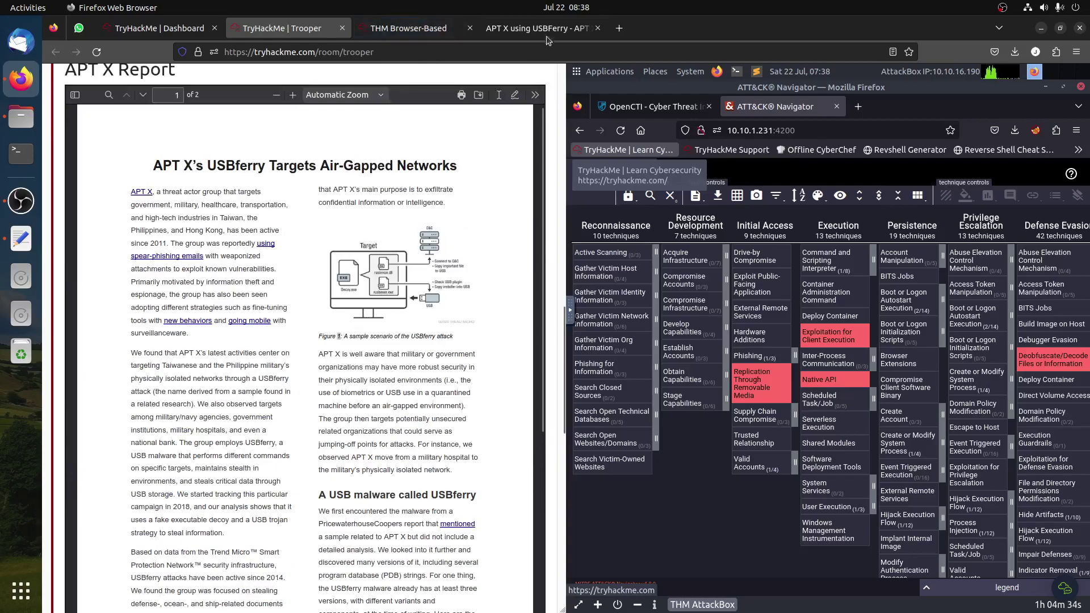
left_click(537, 28)
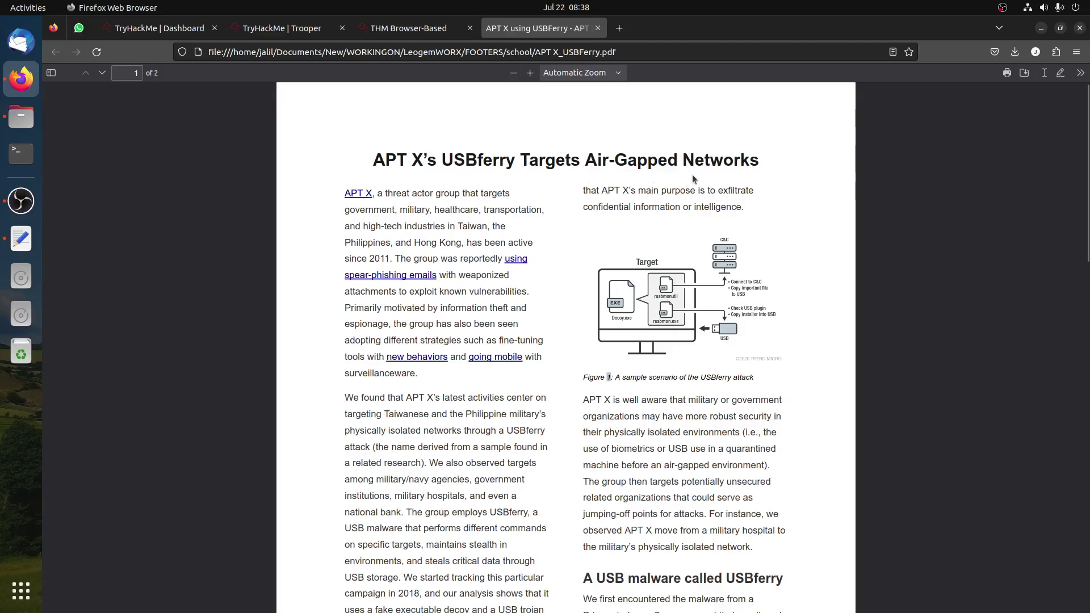
Step: Check the OpenCTI dashboard and the ATT&CK Navigator's Trooper layer in the AttackBox
left_click(408, 28)
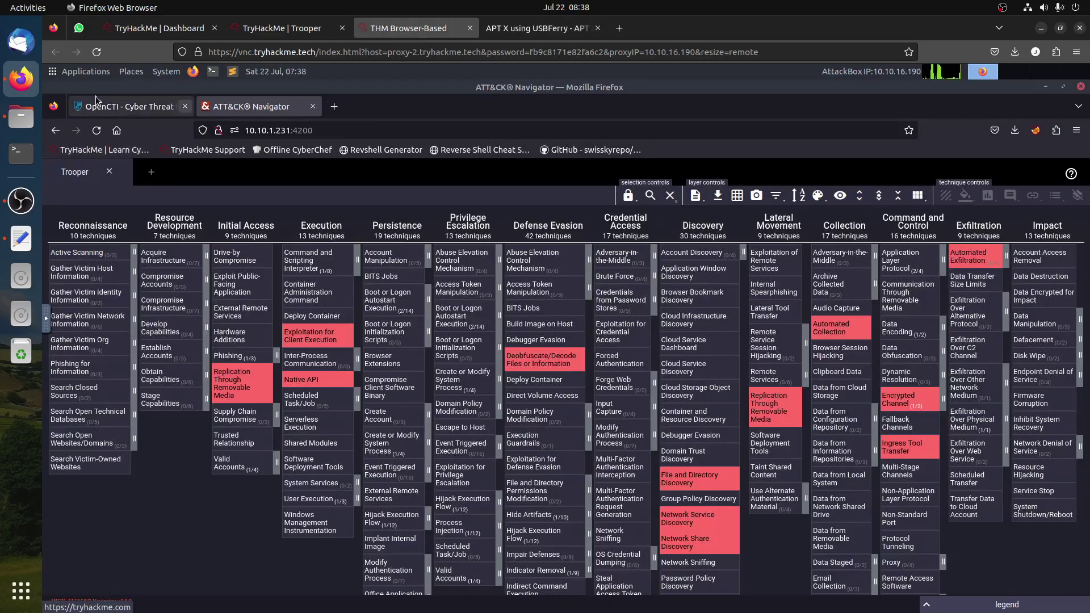
left_click(109, 107)
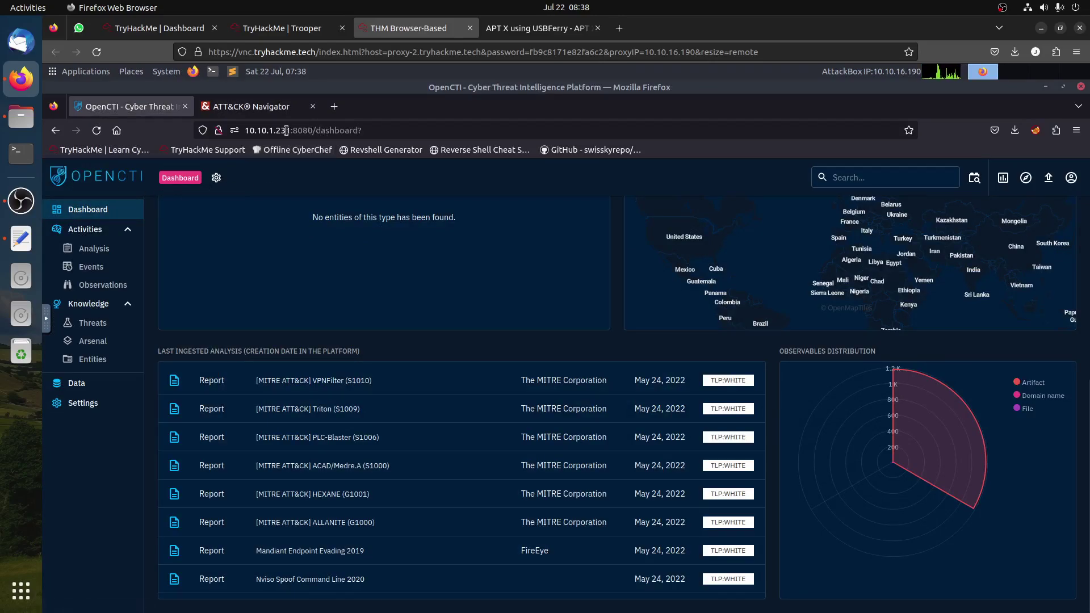
left_click(259, 109)
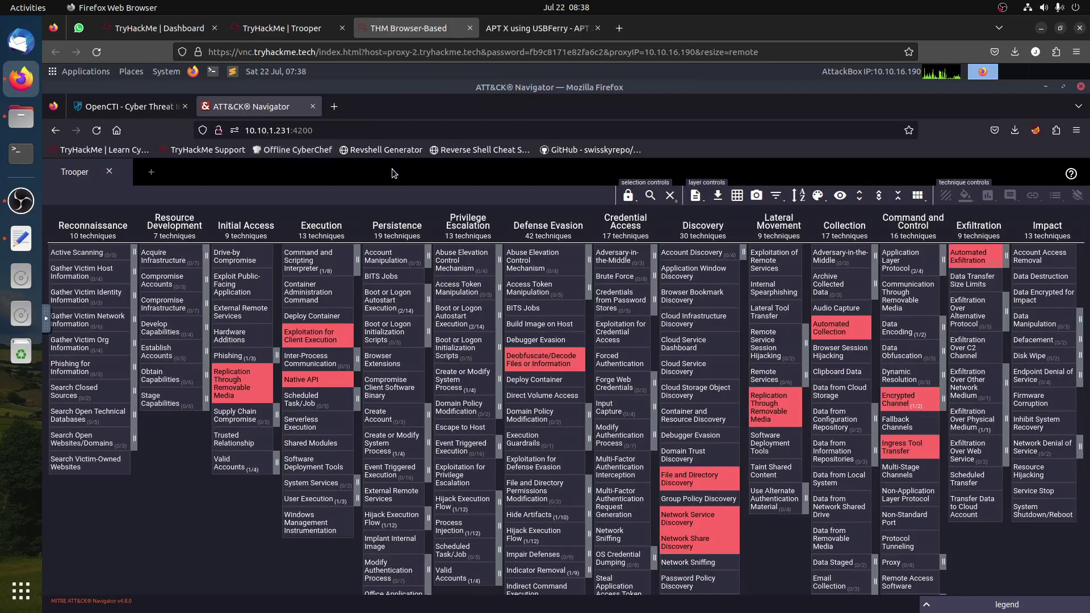
Step: Review the assigned tools' login details in the Trooper room and match them with the OpenCTI platform in the AttackBox
left_click(277, 28)
scroll(380, 254, "up", 7)
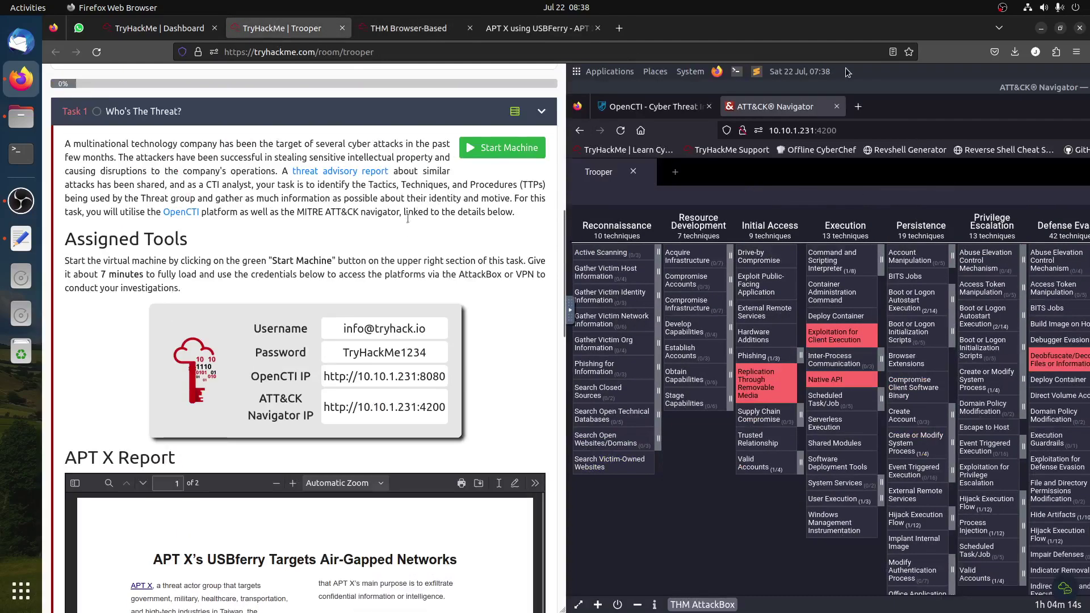
left_click(387, 328)
left_click_drag(477, 363, 478, 367)
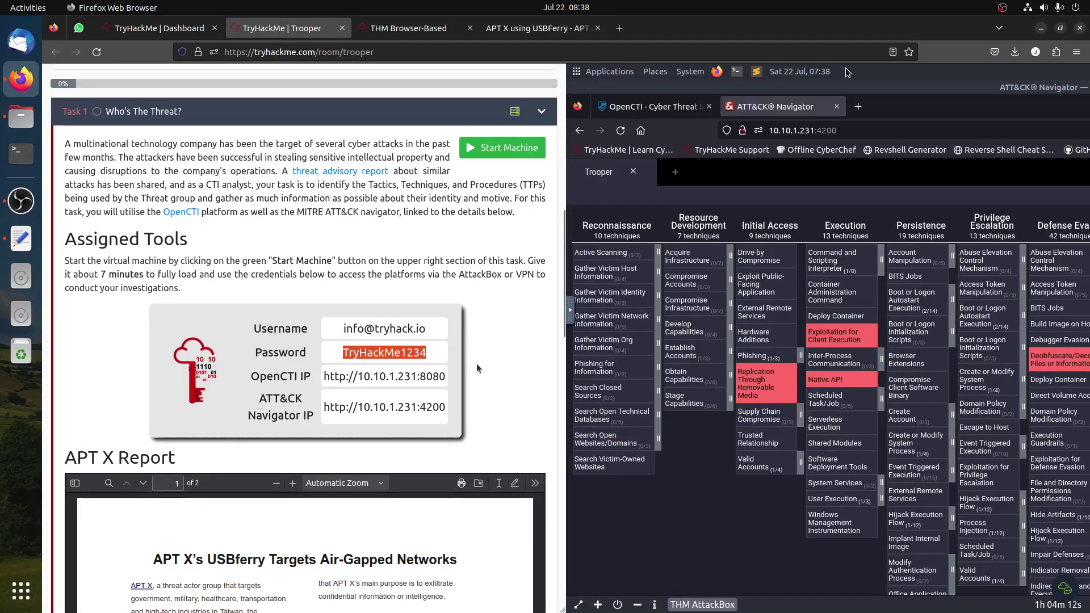
left_click(409, 28)
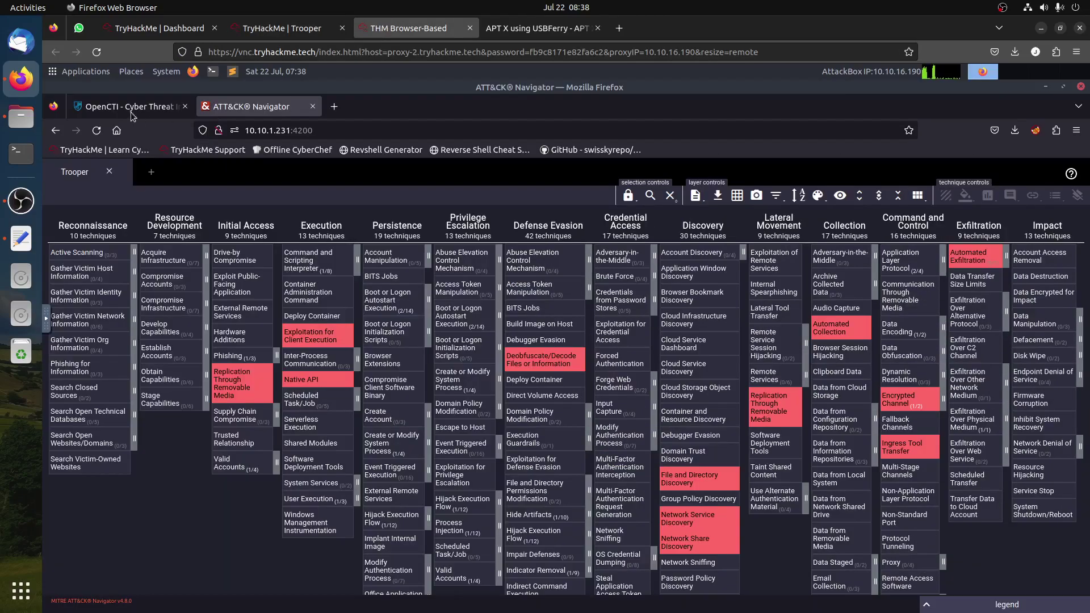
left_click(113, 107)
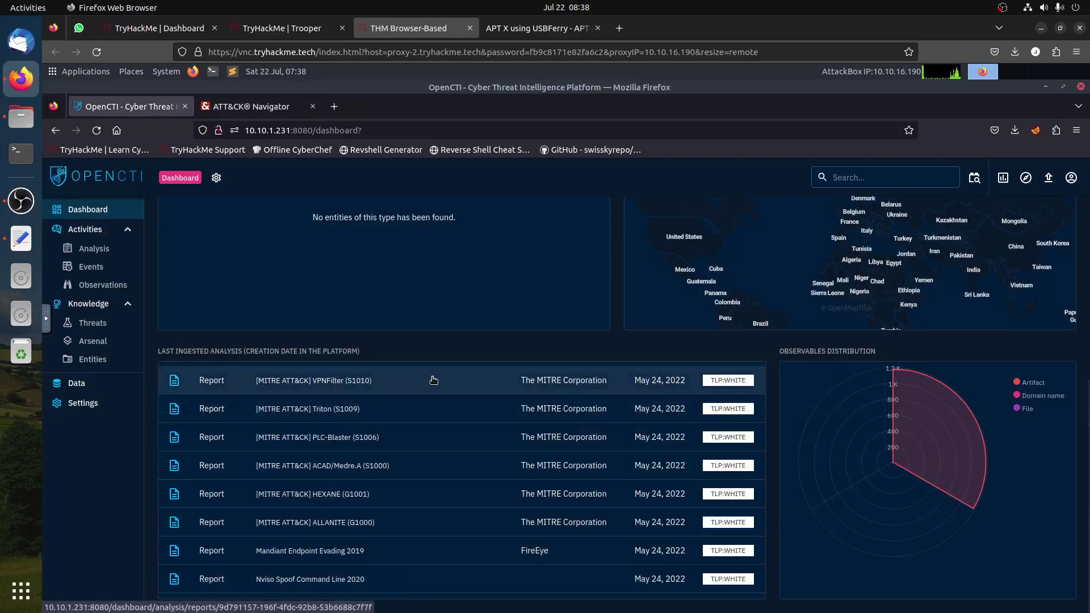
left_click(260, 29)
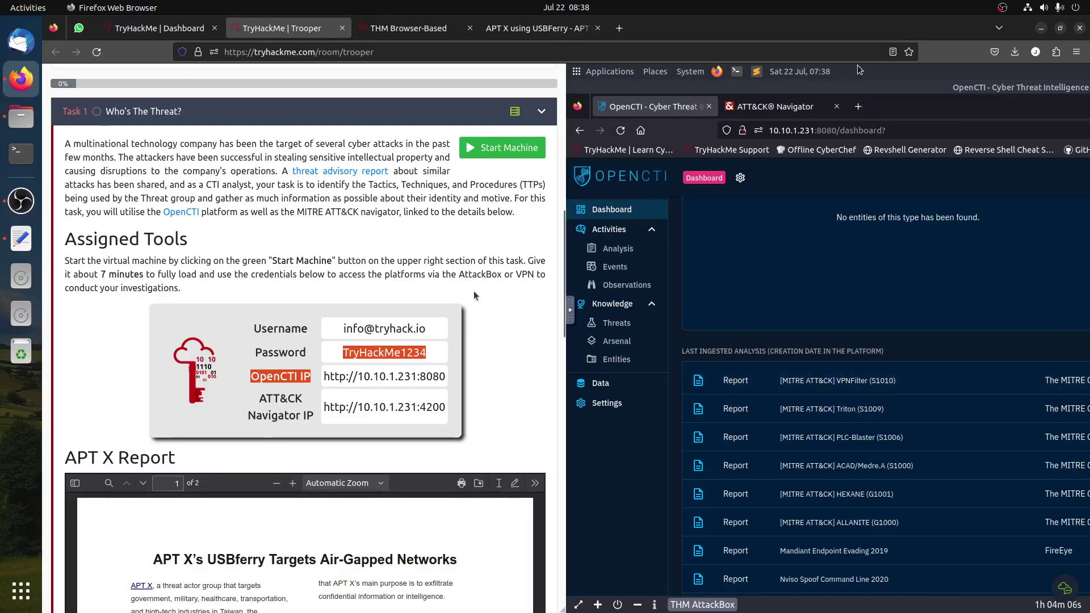
Step: Open the APT X link from the report PDF's first paragraph in a new tab and inspect the linked article's title
scroll(306, 340, "down", 7)
left_click(528, 29)
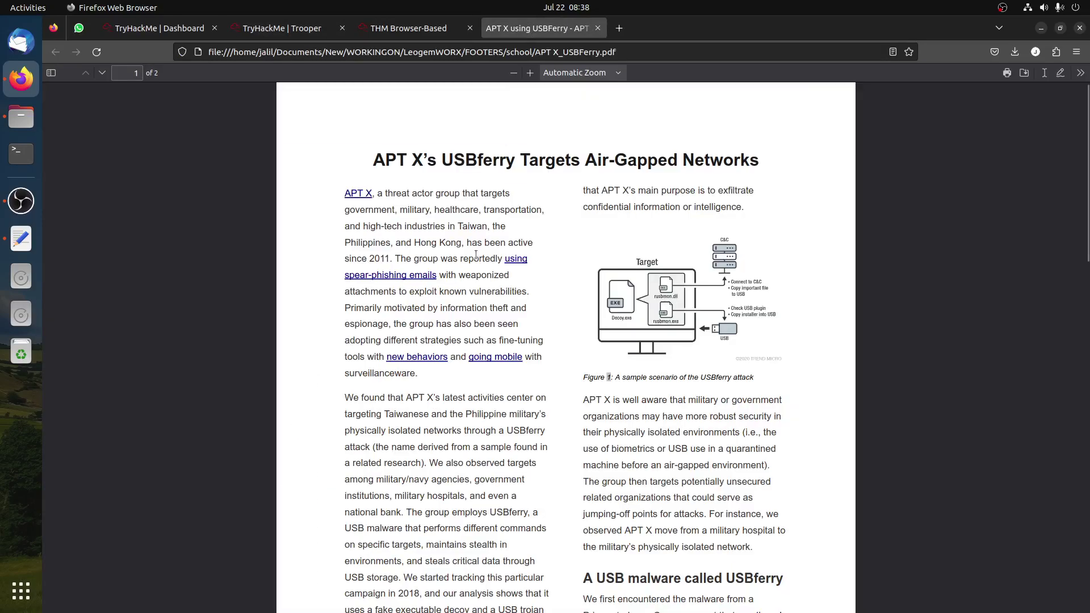
left_click_drag(366, 182, 420, 211)
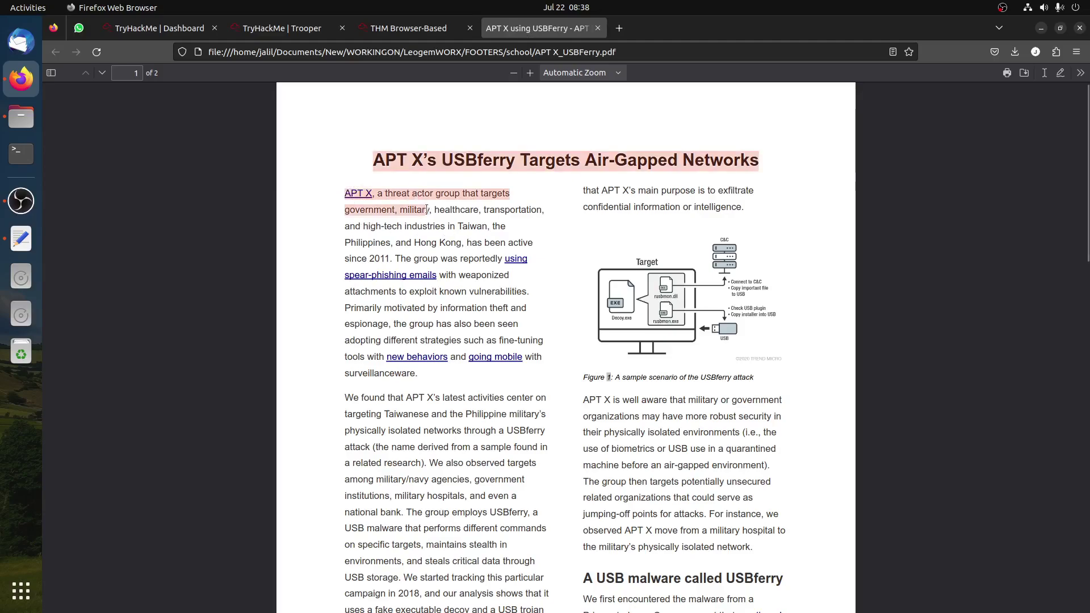
left_click(412, 218)
right_click(357, 196)
left_click(415, 206)
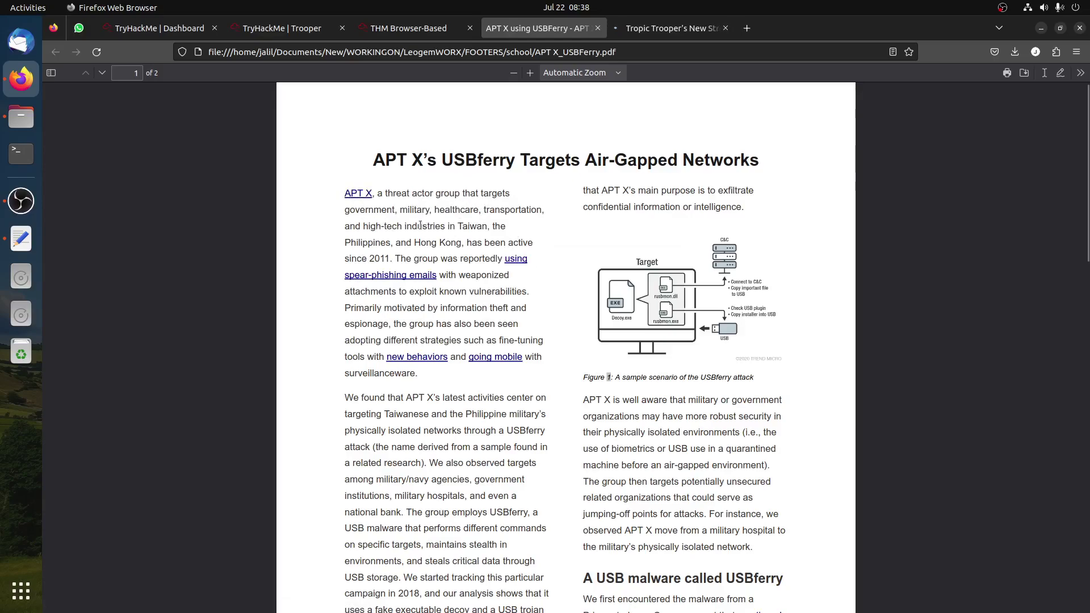
left_click(664, 28)
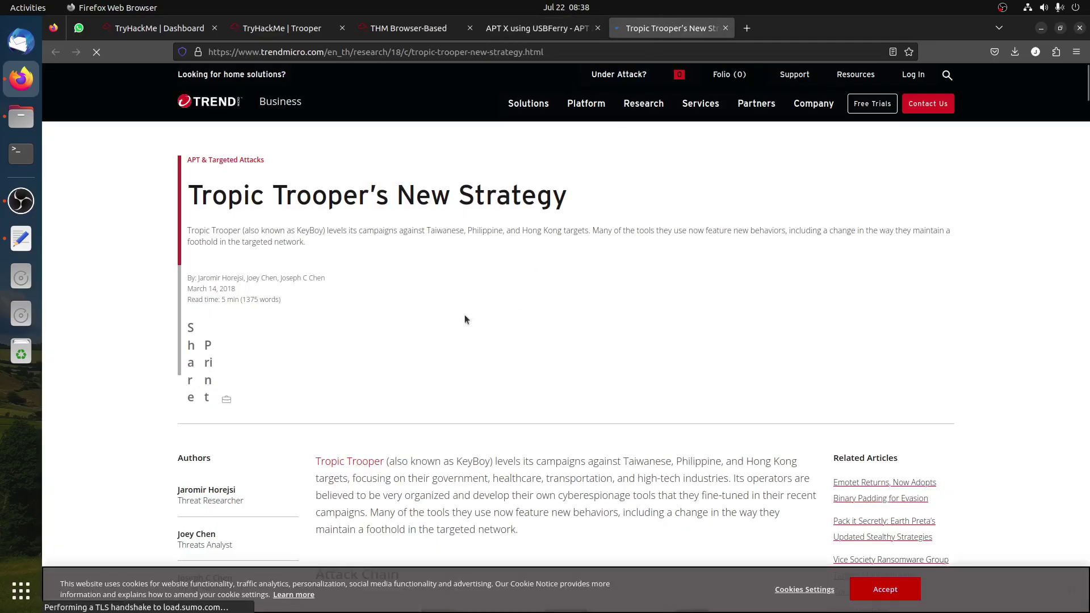
left_click_drag(284, 195, 424, 197)
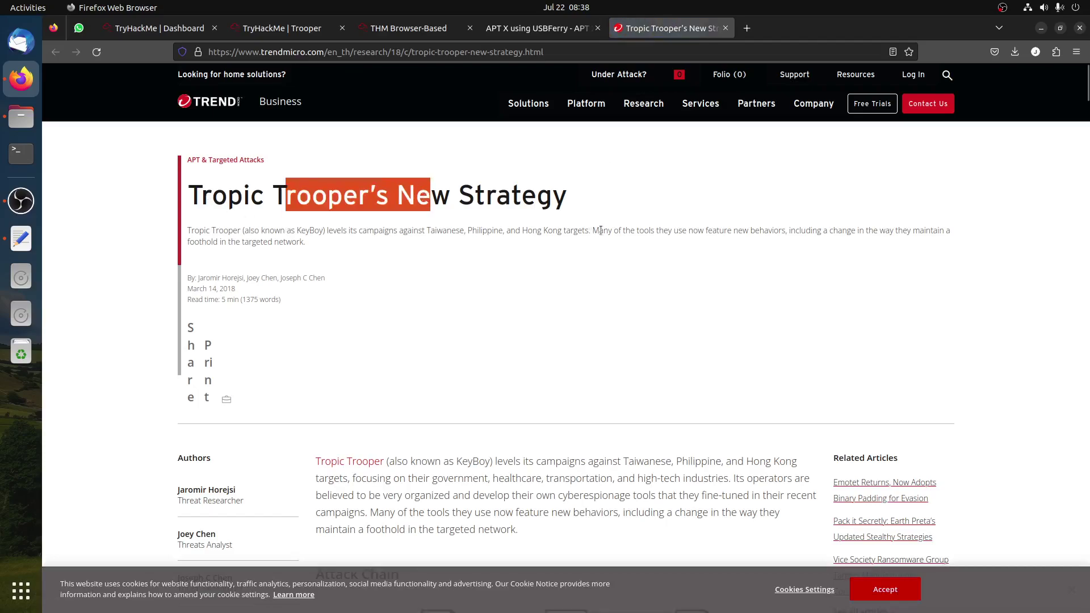
left_click(326, 194)
Step: Return to the report PDF and highlight the malware name in the "A USB malware called USBferry" heading
left_click(536, 28)
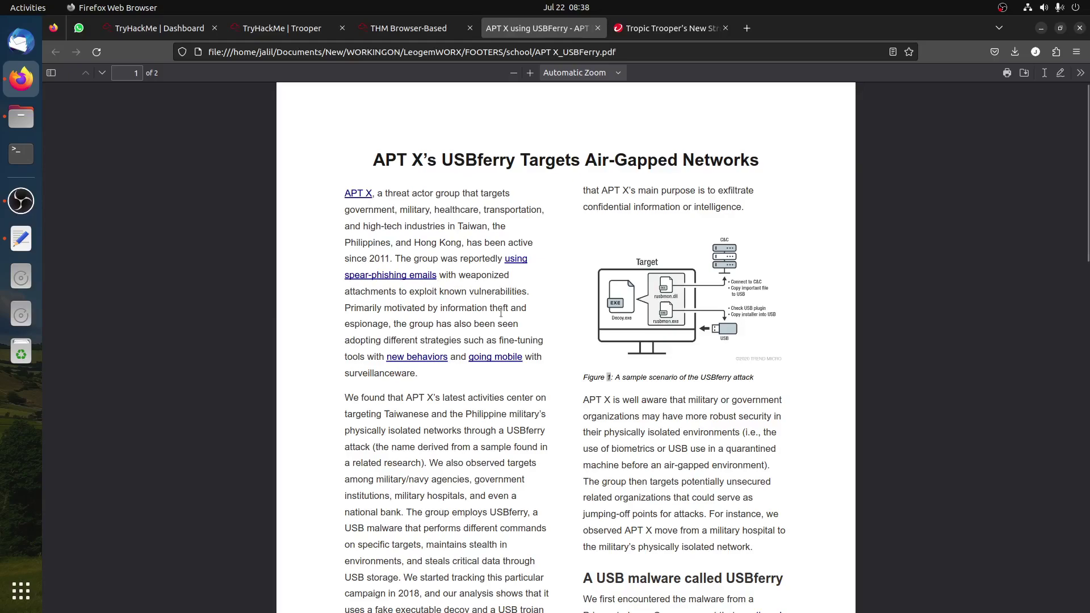
scroll(517, 317, "down", 8)
left_click_drag(592, 108, 783, 127)
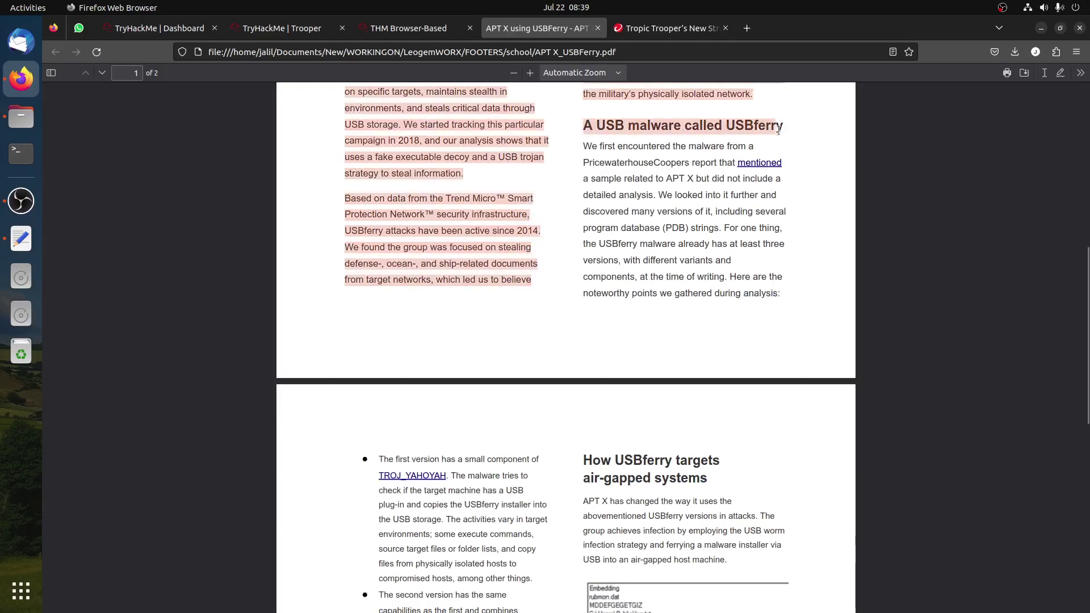
double_click(783, 127)
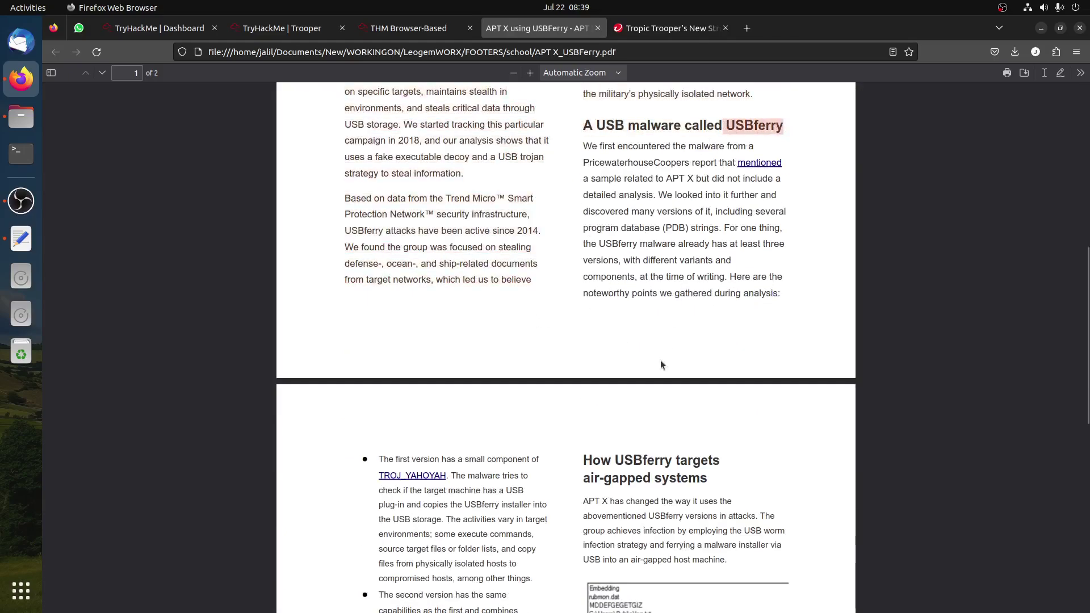
Step: Go to the question section of the Trooper room and expand the Report Citation above it
left_click(251, 30)
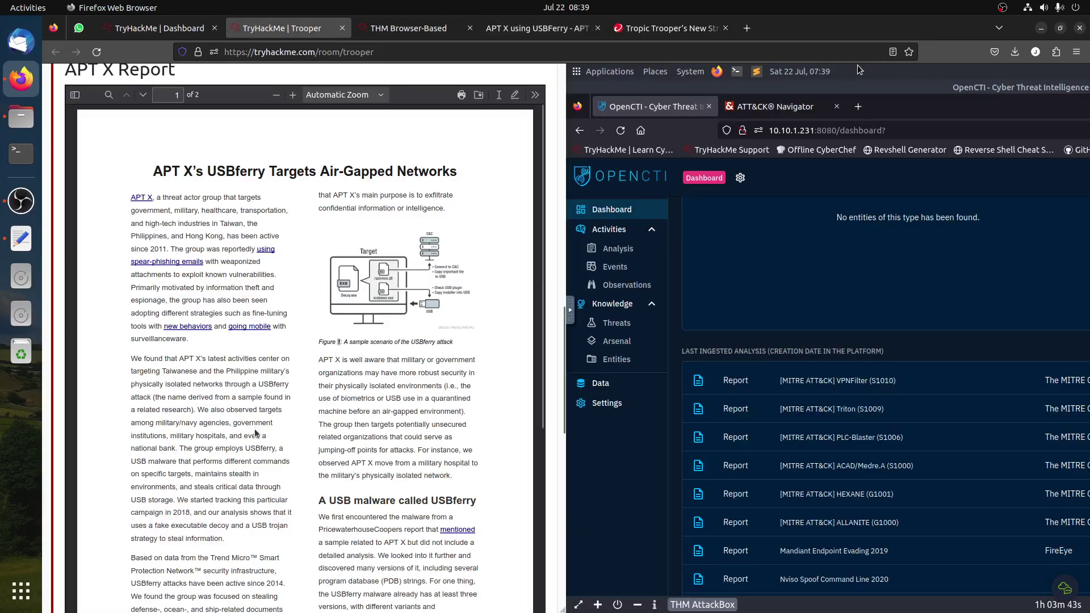
scroll(501, 378, "down", 5)
scroll(551, 396, "down", 7)
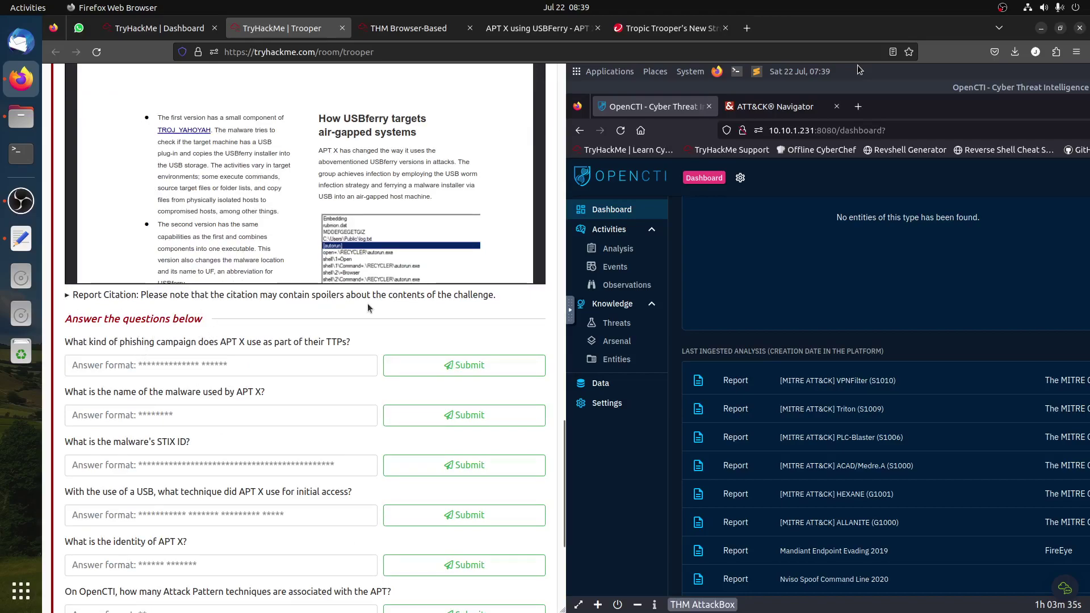
left_click(67, 294)
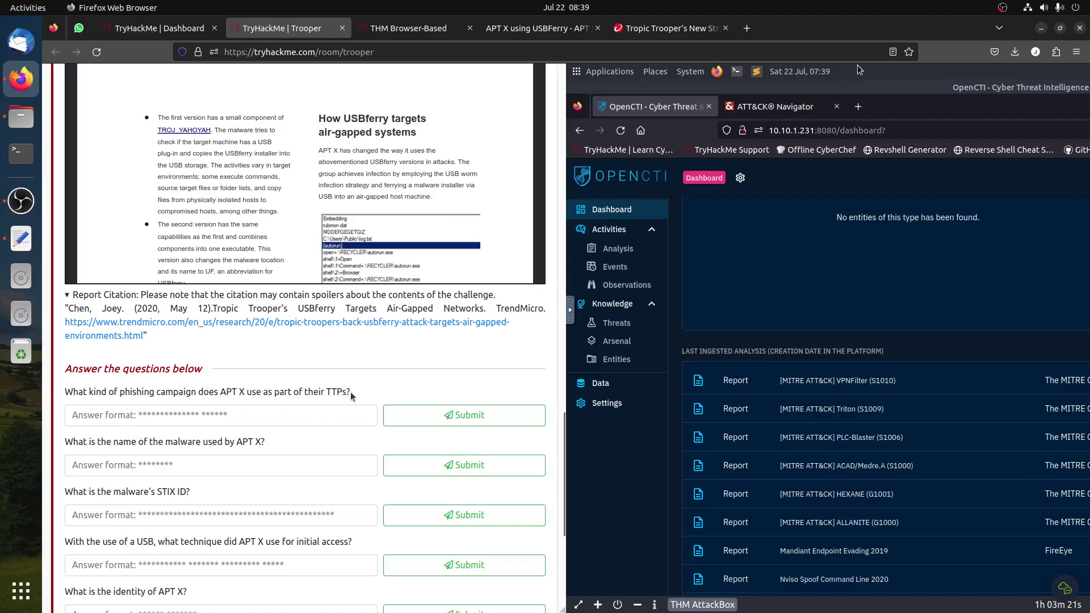
Step: Find the phishing campaign type in the report PDF and submit "spear-phishing emails" as the answer to the first question
left_click(661, 32)
left_click(561, 30)
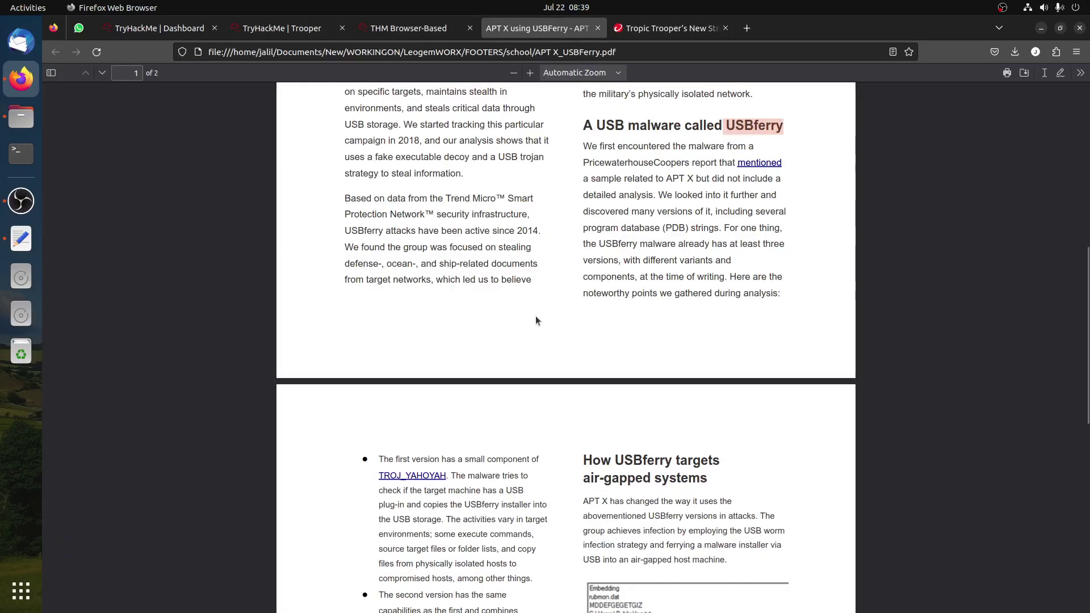
scroll(539, 314, "up", 8)
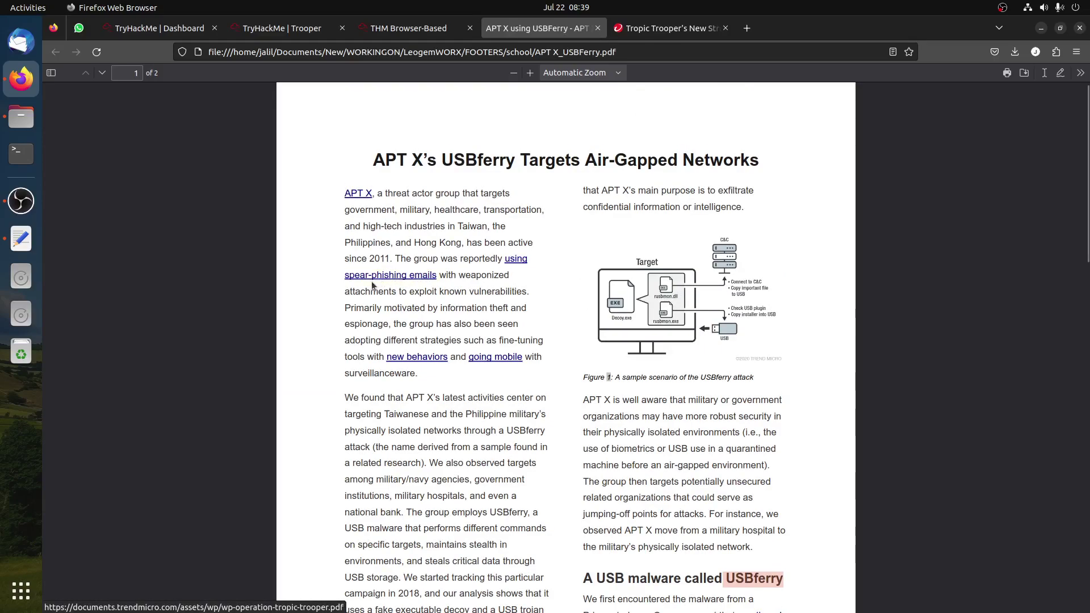
left_click_drag(438, 277, 347, 278)
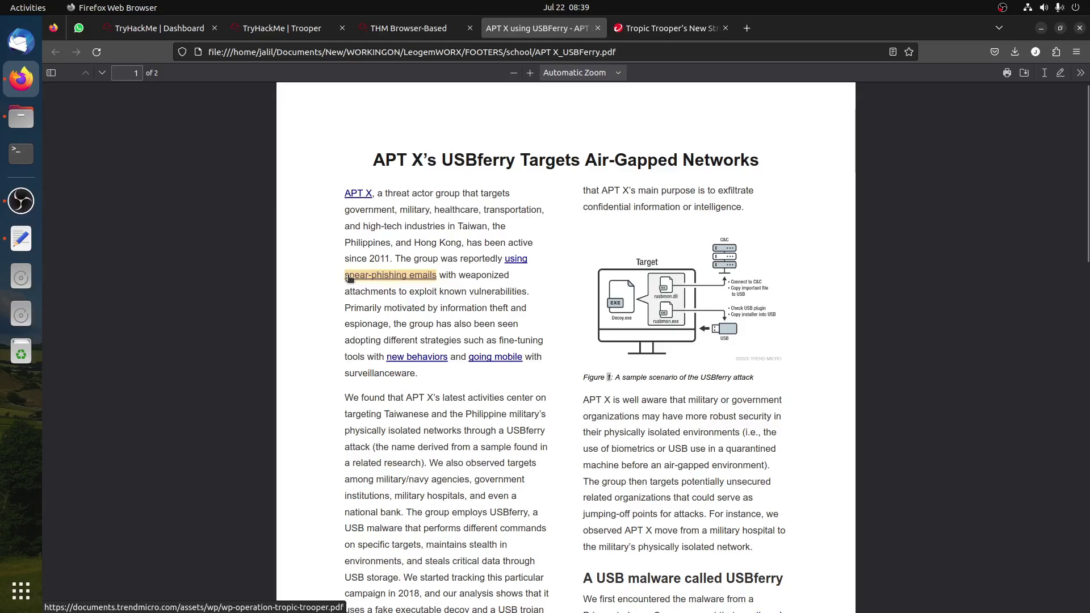
left_click(258, 34)
left_click(306, 414)
type("spear-phishing emails")
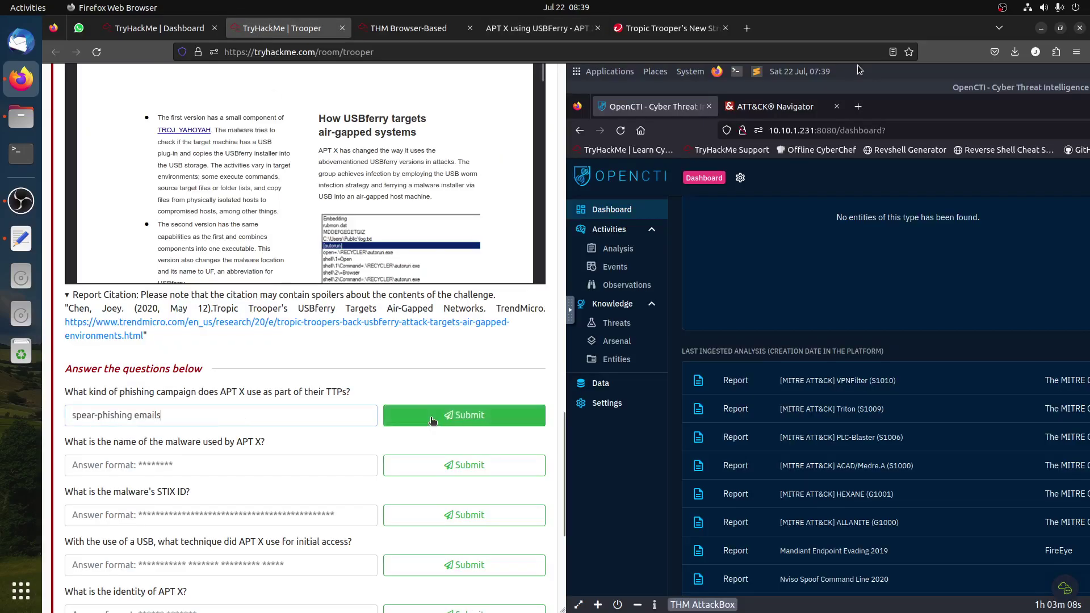
key("Return")
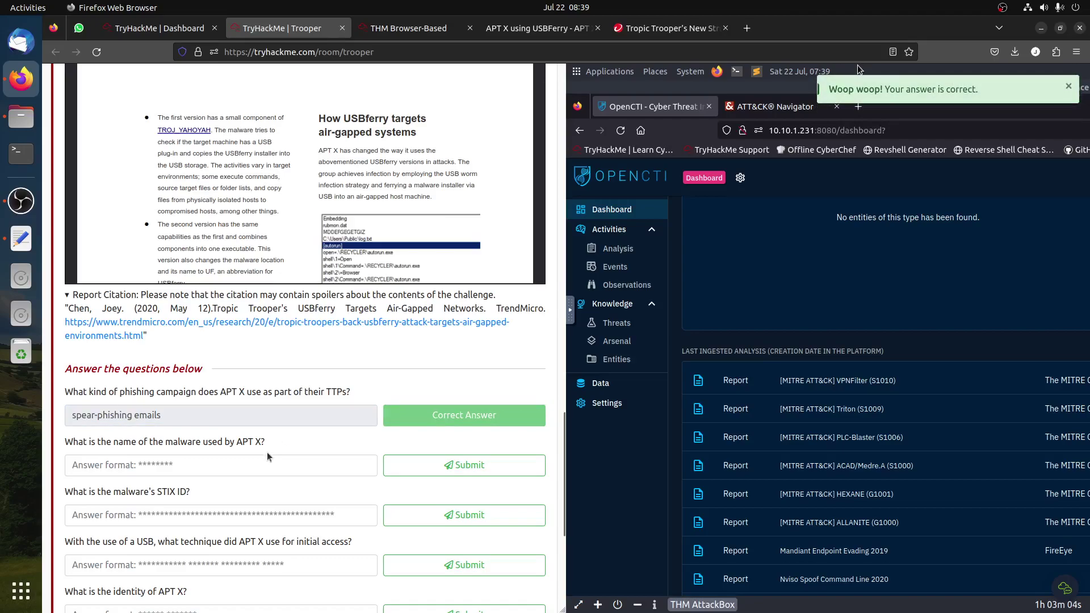
Step: Copy the malware name from the report PDF's heading and submit "USBferry" as the answer to the second question
left_click(514, 29)
scroll(469, 293, "down", 5)
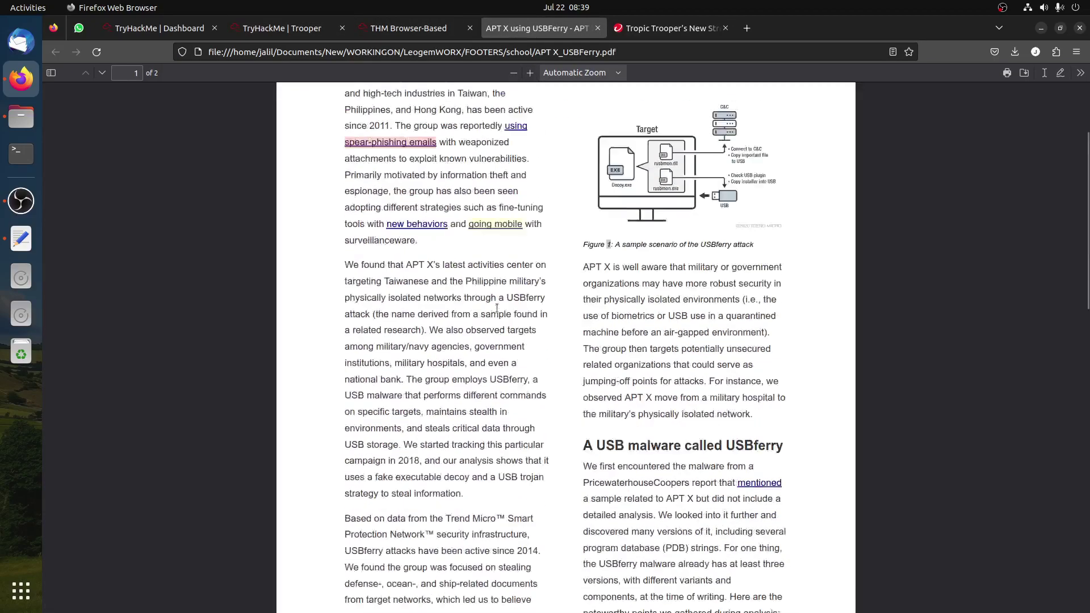
double_click(759, 317)
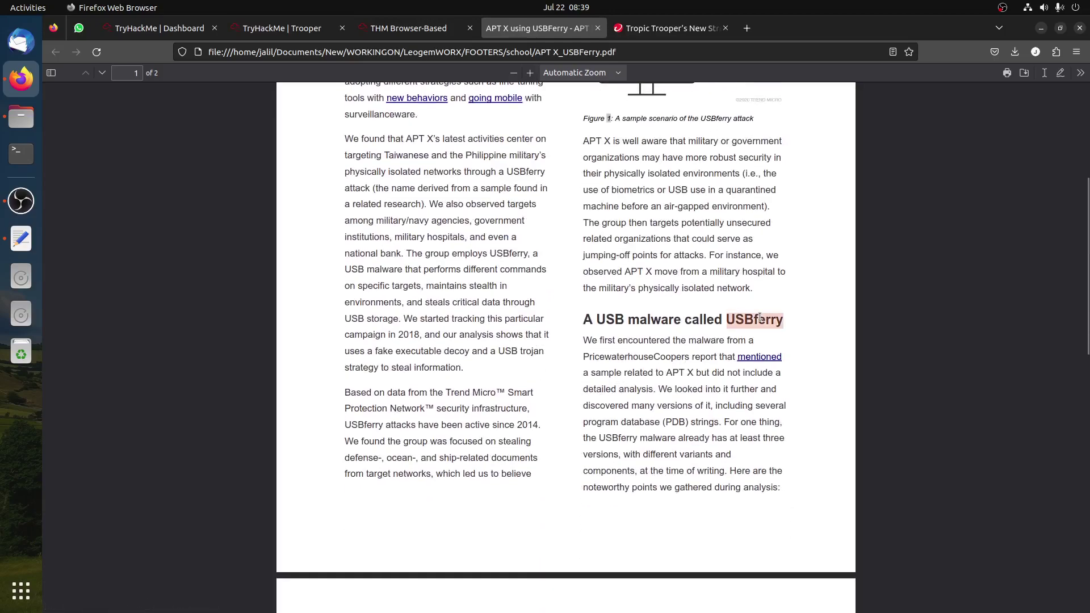
right_click(760, 318)
left_click(773, 326)
left_click(406, 29)
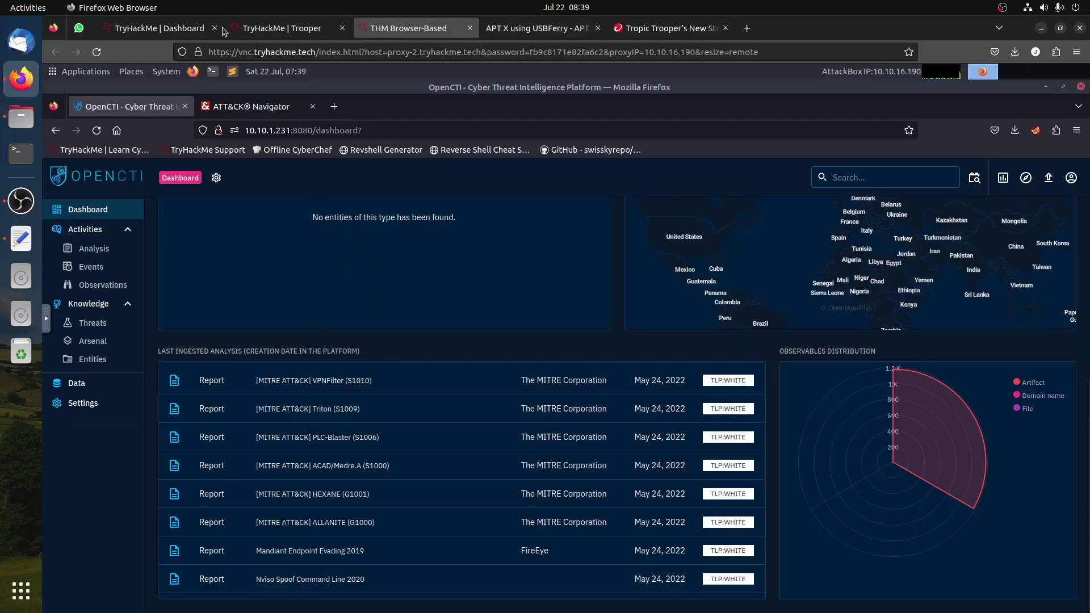
left_click(255, 28)
left_click(204, 465)
key("ctrl+v")
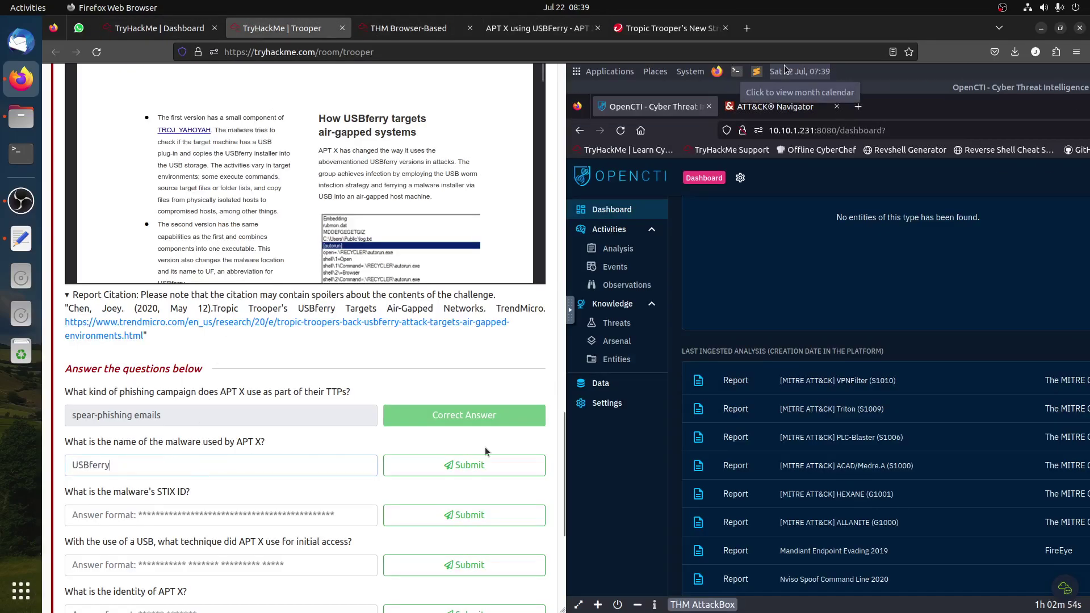
left_click(447, 462)
Step: Switch to the AttackBox desktop tab and search OpenCTI for "usbfuerry"
scroll(227, 483, "down", 2)
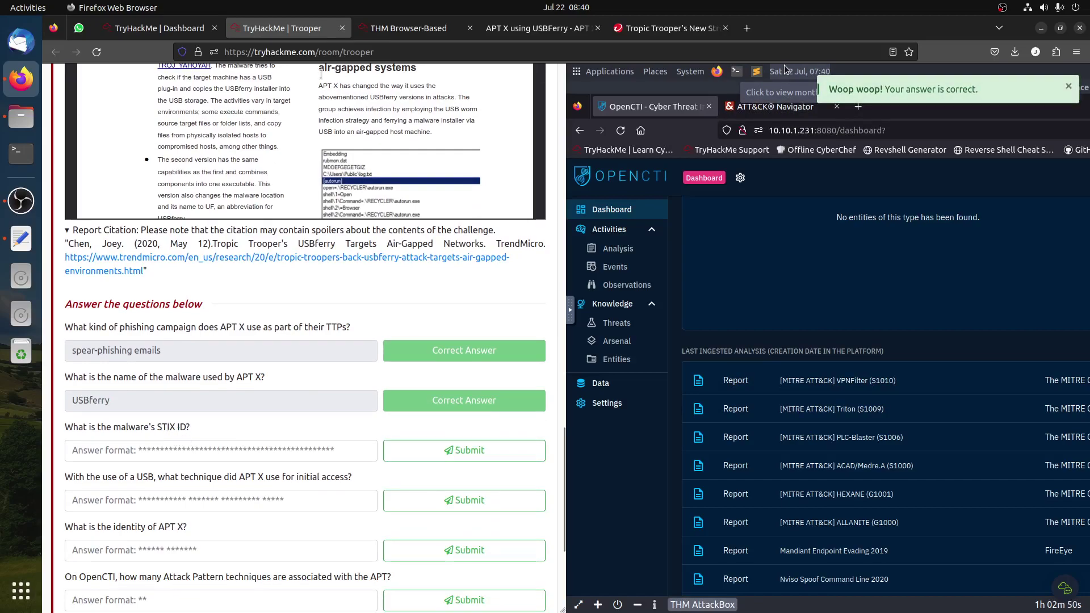
left_click(378, 34)
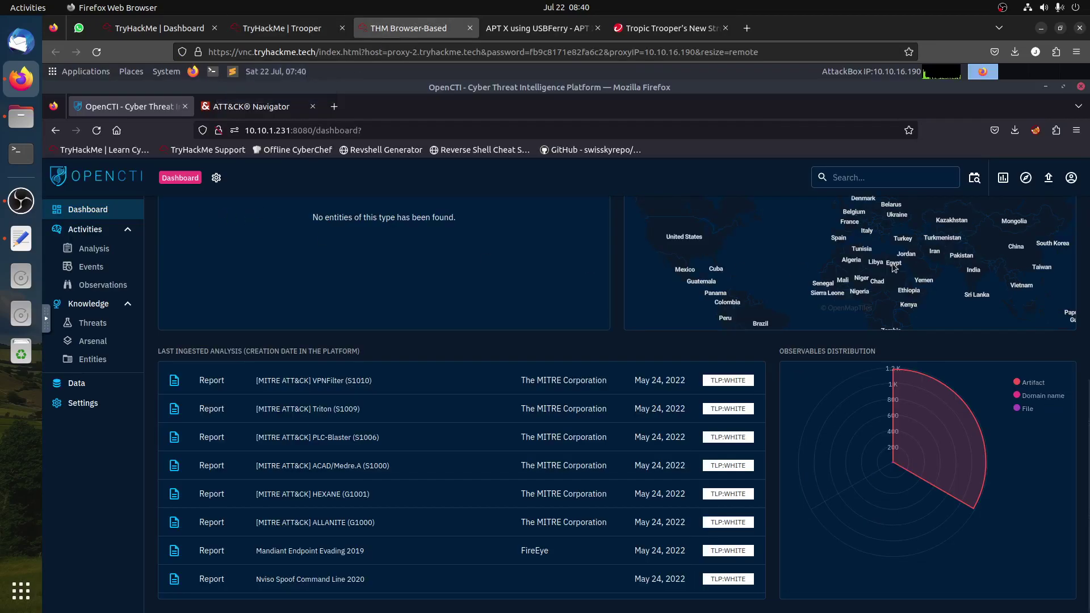
left_click(845, 178)
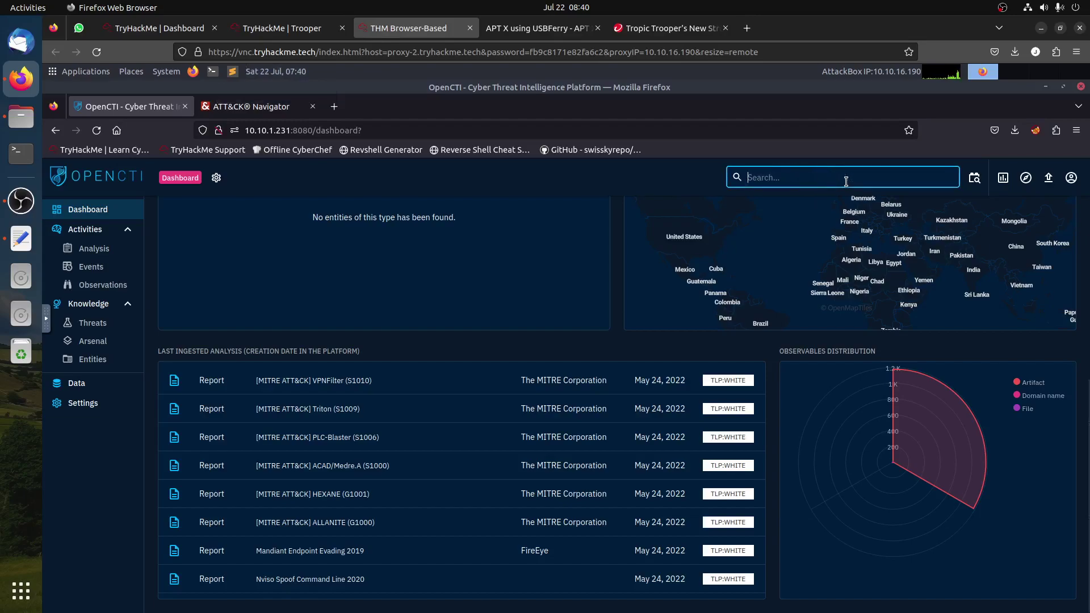
type("usbfuerry")
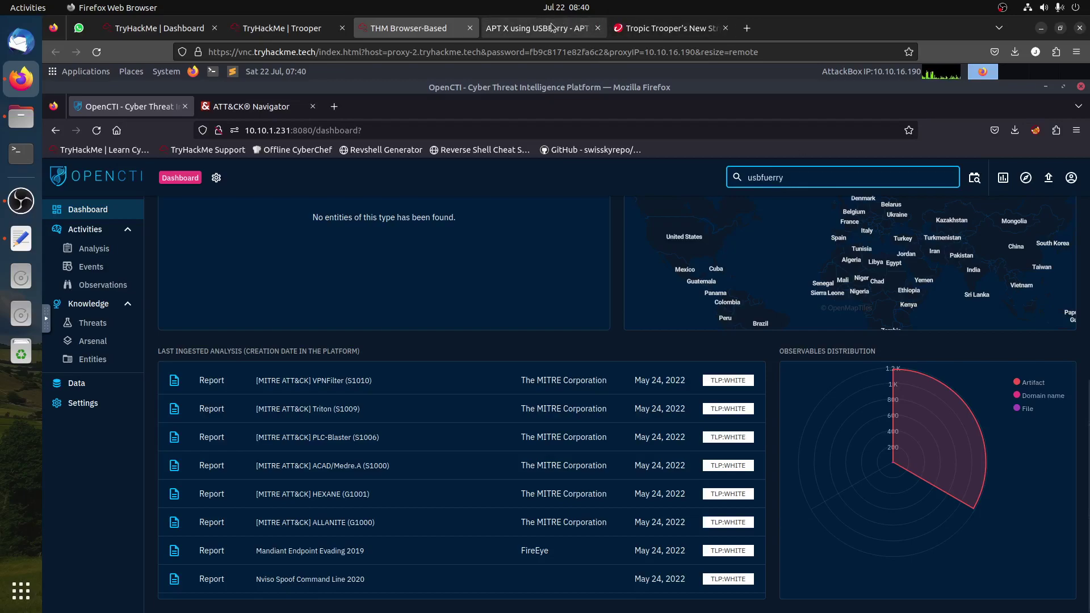
left_click(554, 27)
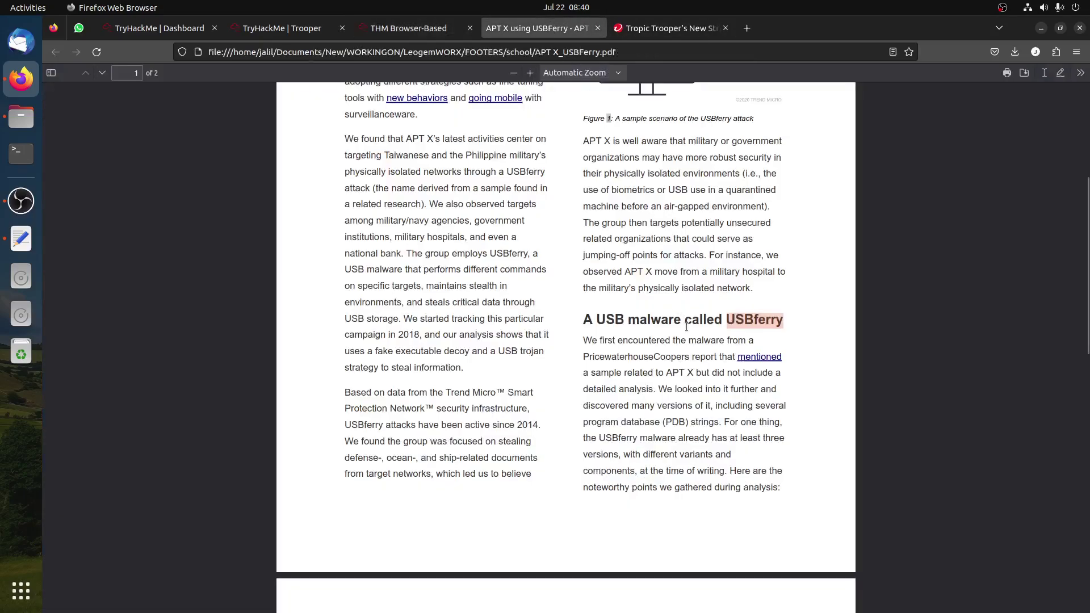
left_click(409, 28)
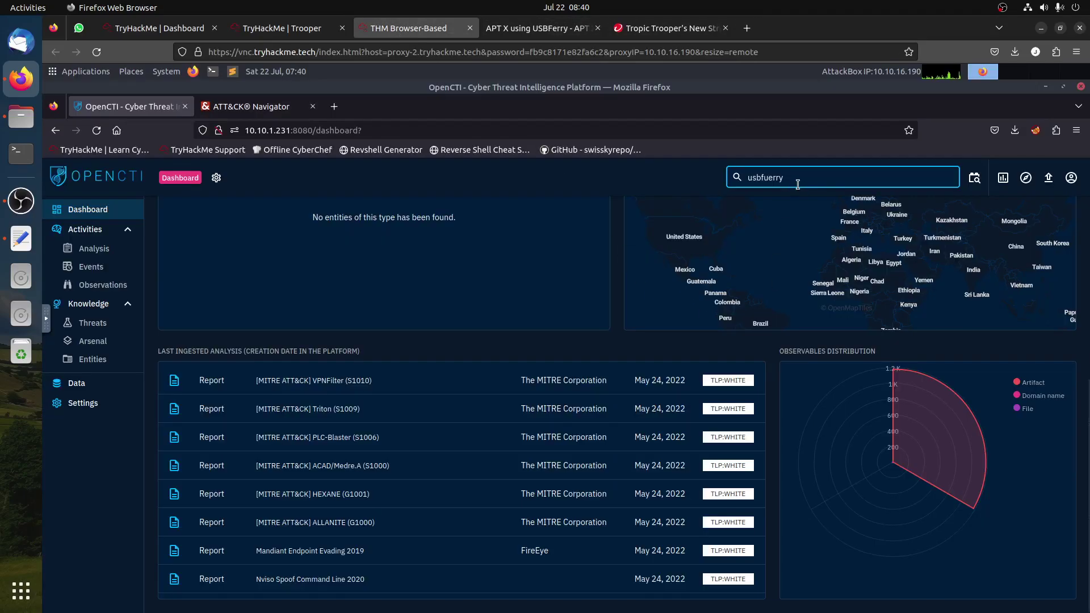
key("Return")
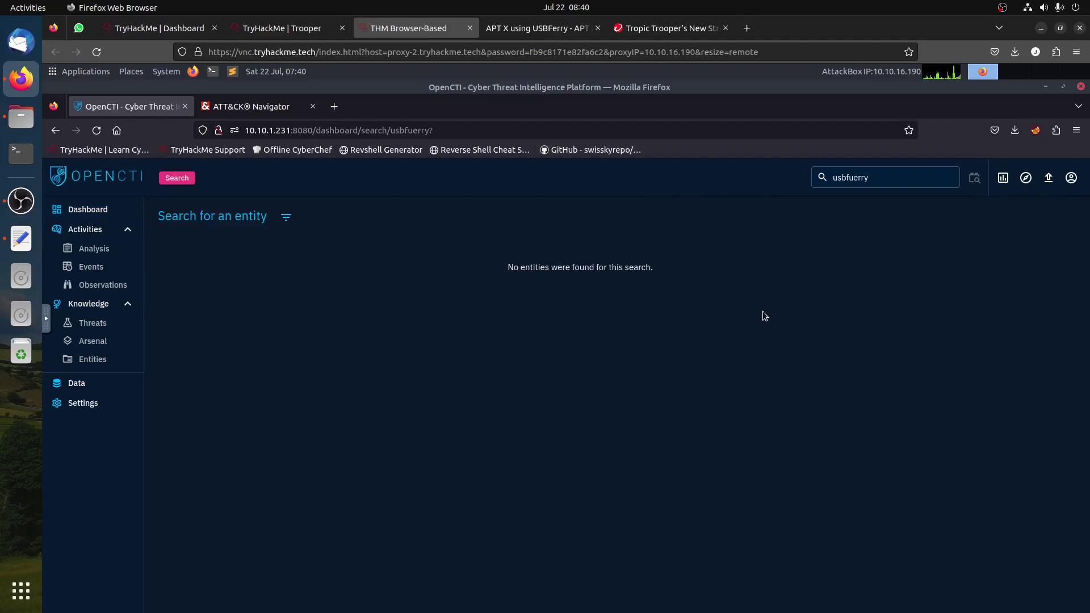
Step: Correct the OpenCTI search term to "usbferry" and open the USBferry malware entity
left_click(856, 178)
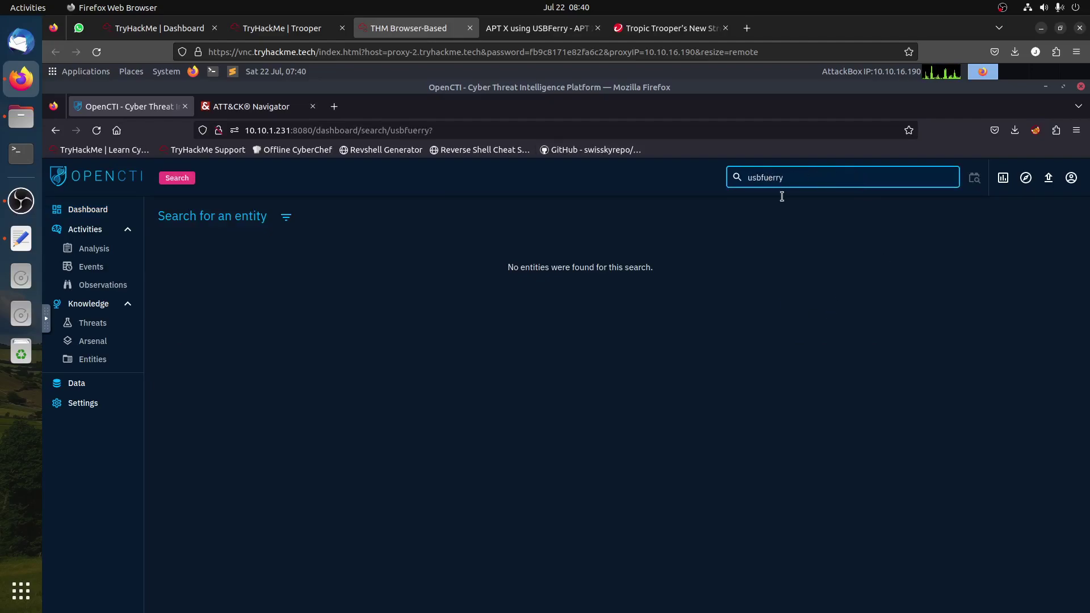
key("Left")
key("Left")
key("Left")
key("Left")
key("BackSpace")
key("Return")
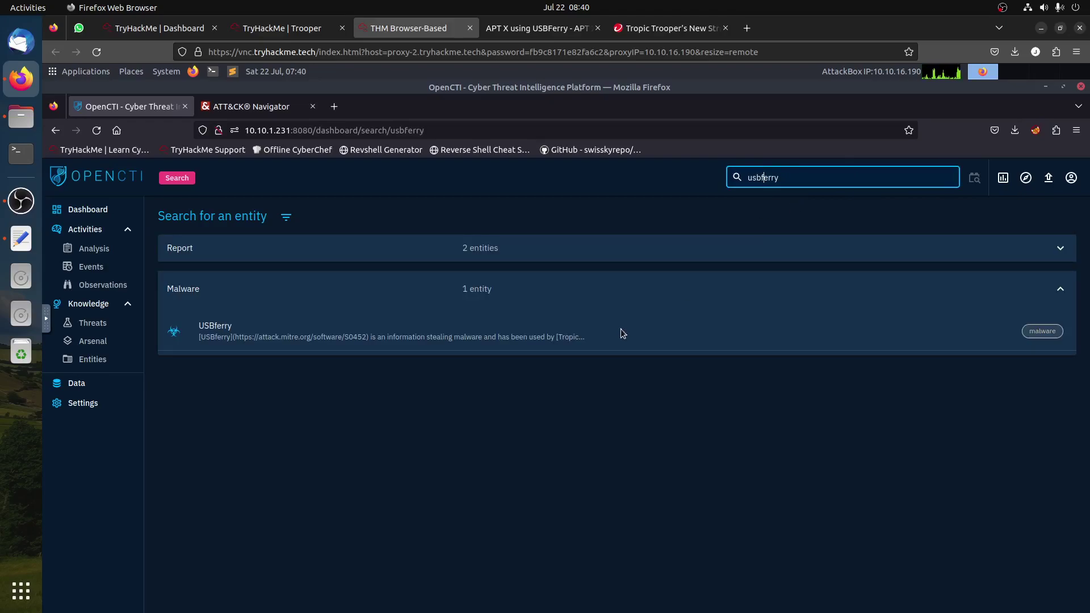
left_click(171, 326)
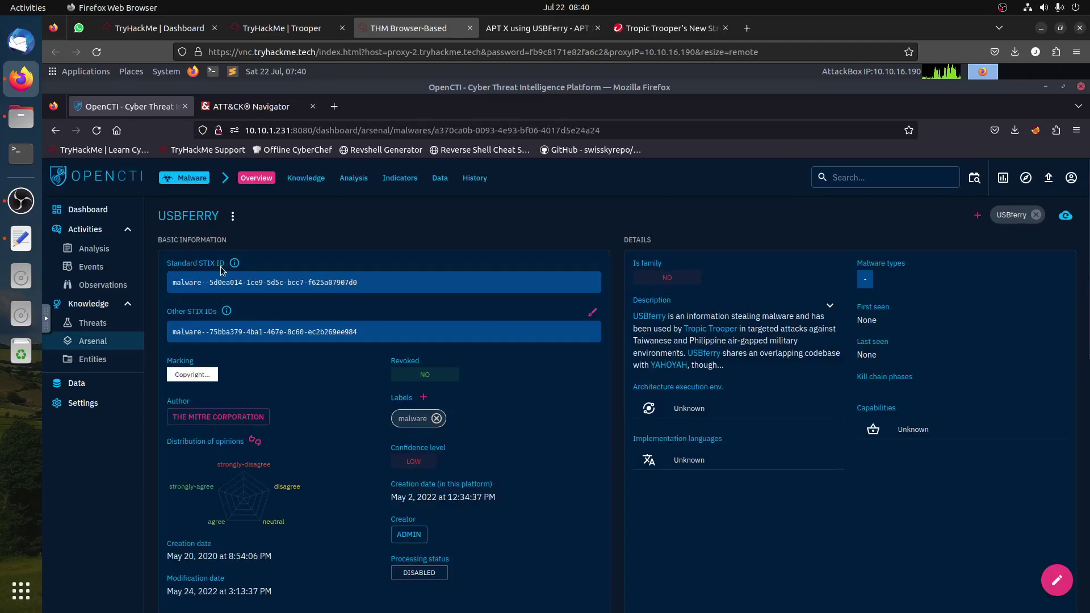
Step: Copy USBferry's Standard STIX ID from OpenCTI and submit it as the answer to the malware STIX ID question
left_click_drag(187, 263, 227, 284)
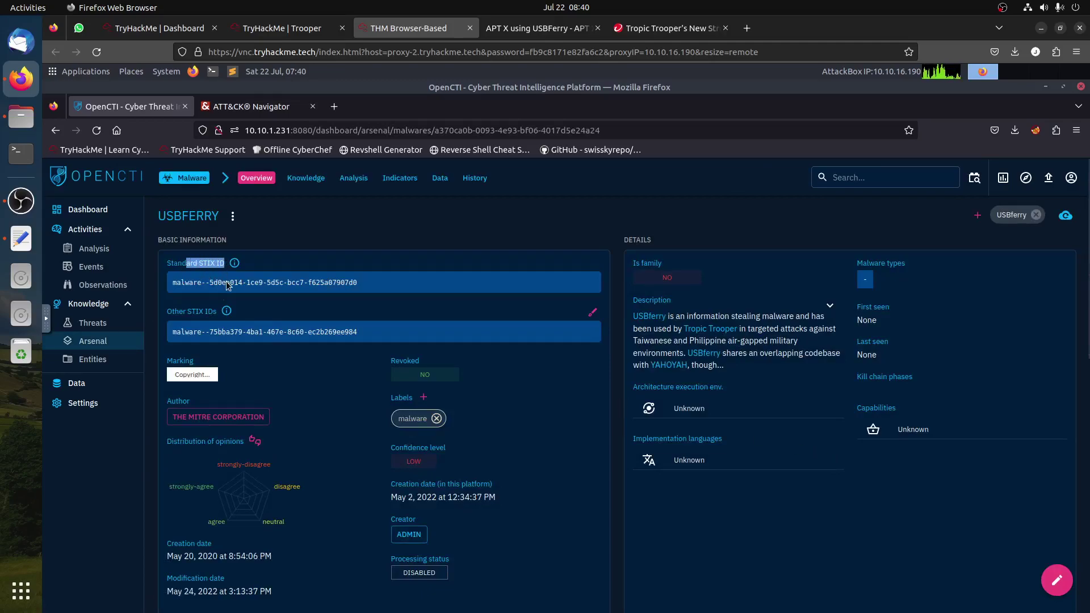
triple_click(234, 282)
right_click(237, 283)
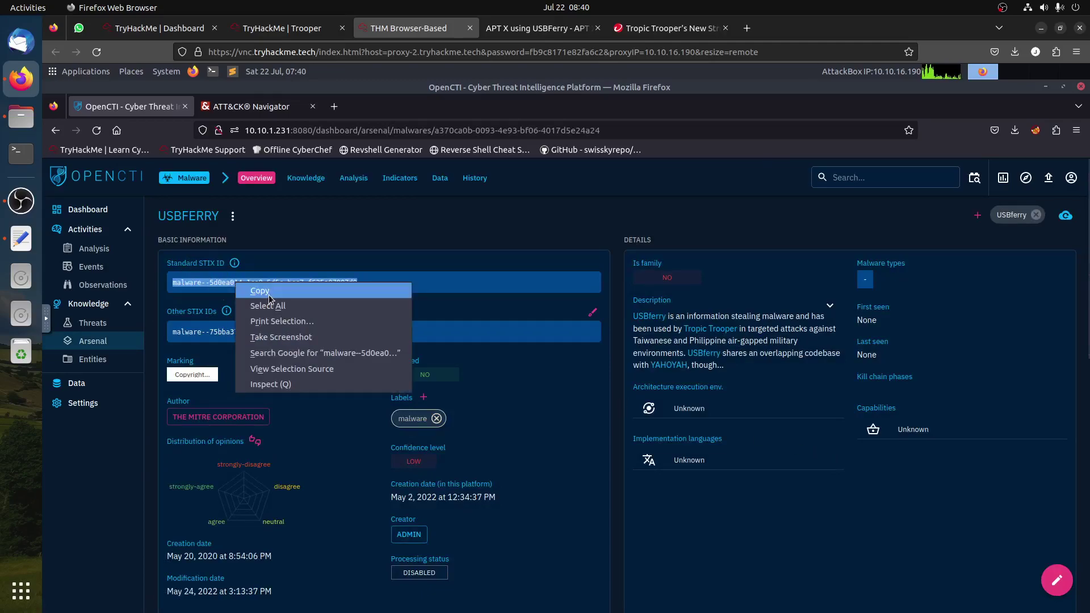
left_click(272, 296)
key("ctrl+Page_Up")
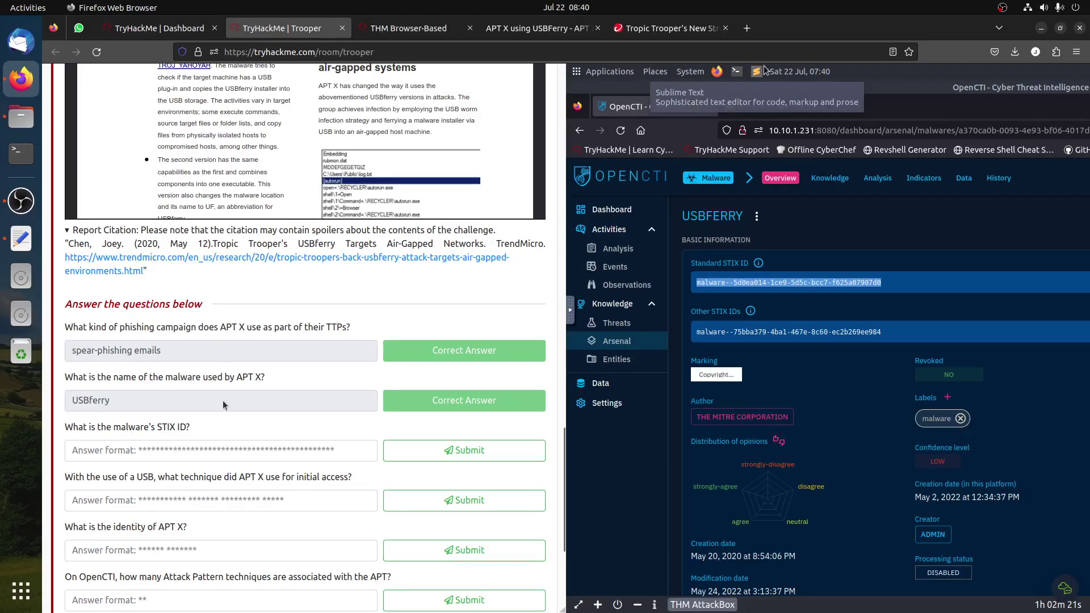
left_click(238, 445)
key("ctrl+v")
left_click(437, 450)
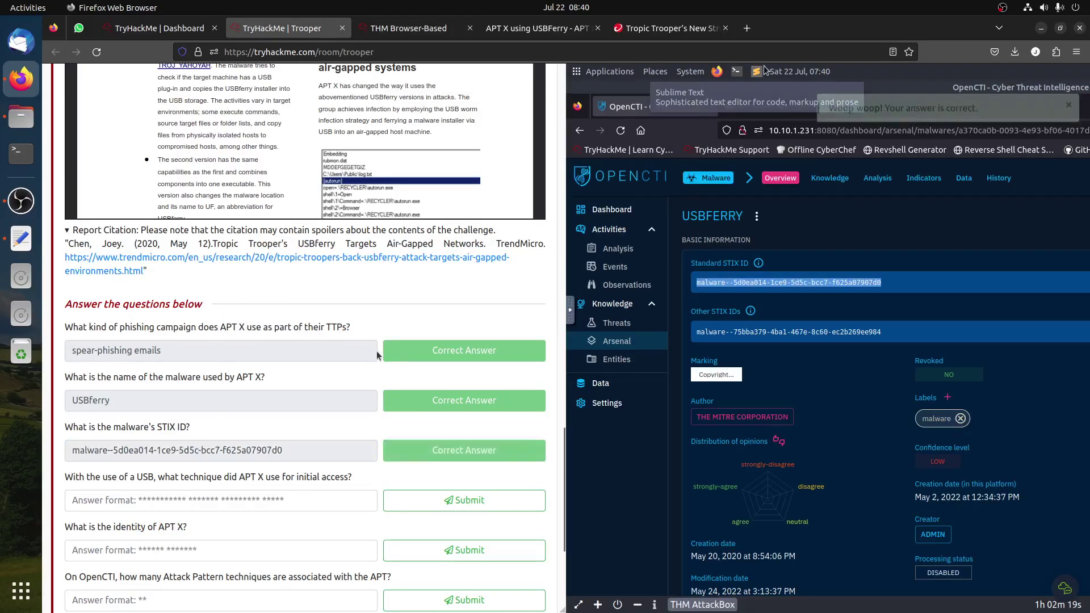
Step: Read the USB initial access question and select the Replication Through Removable Media technique under Initial Access in the ATT&CK Navigator
scroll(396, 376, "down", 3)
scroll(396, 375, "down", 2)
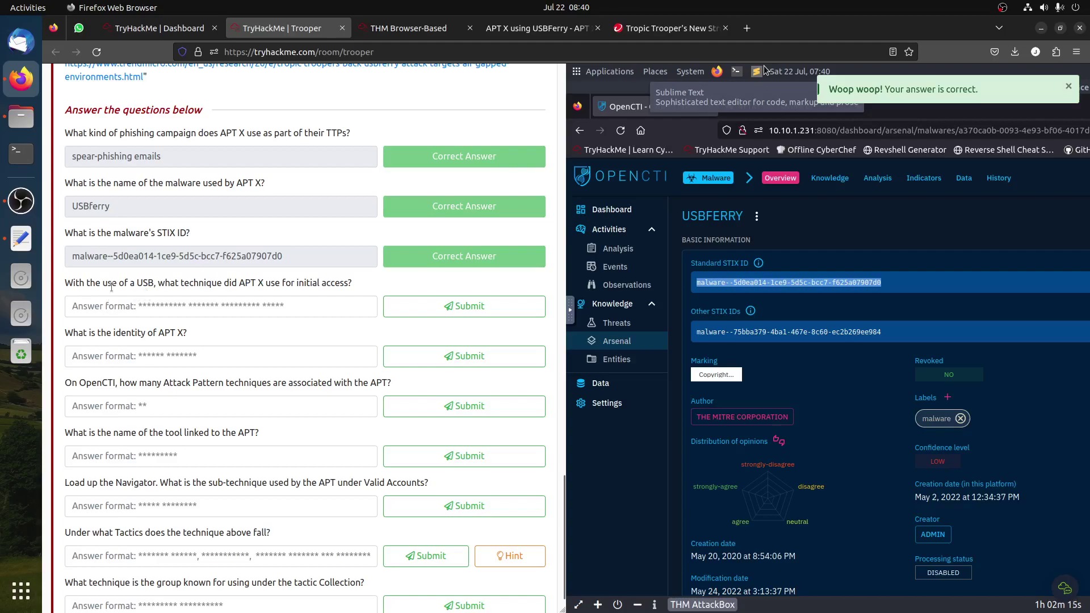
left_click_drag(198, 283, 313, 293)
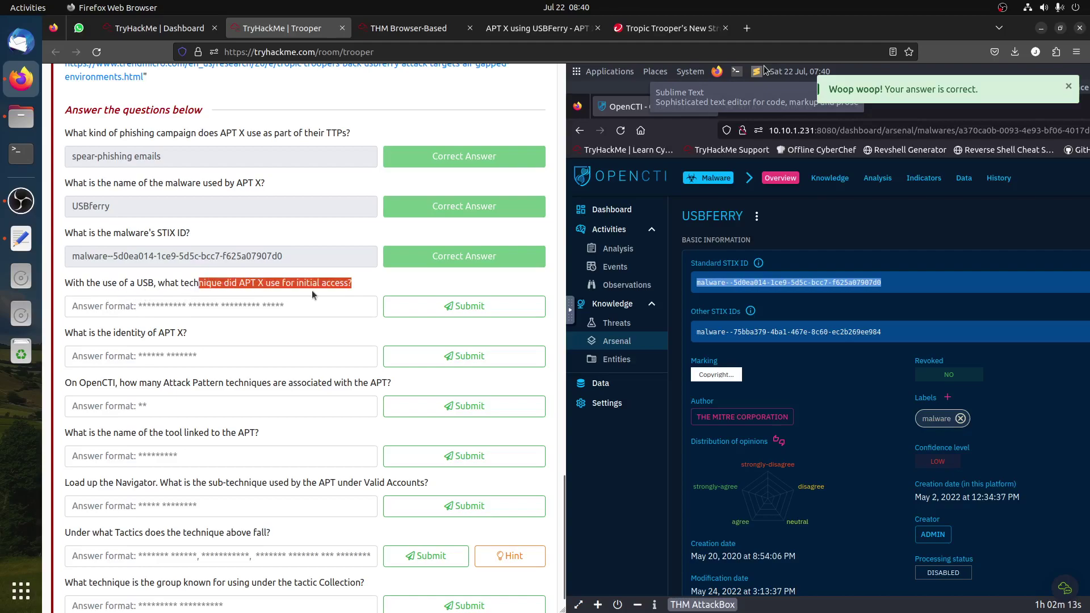
left_click(396, 29)
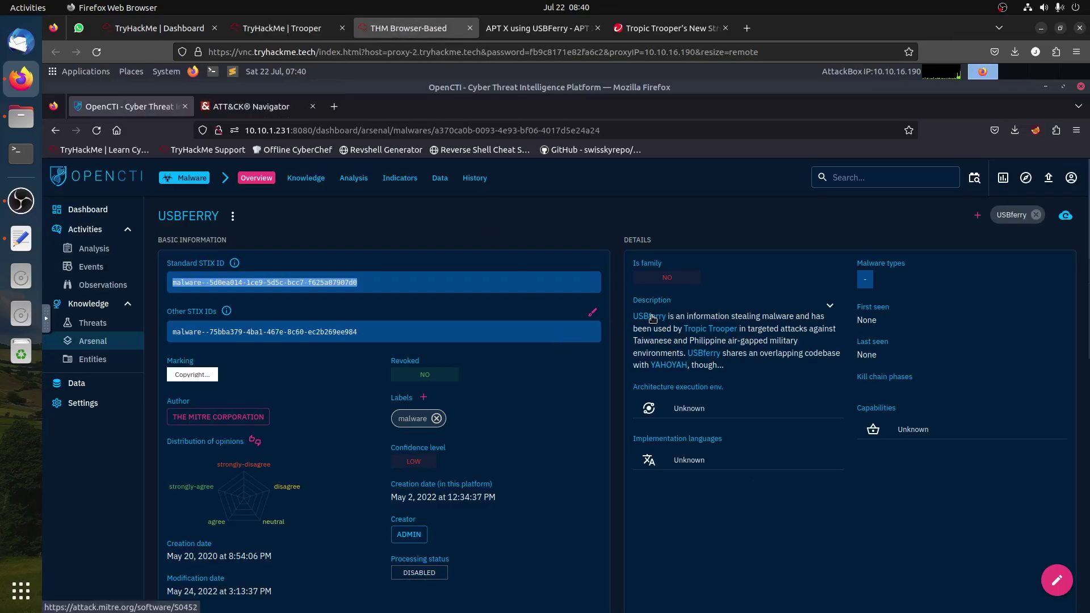
left_click(247, 109)
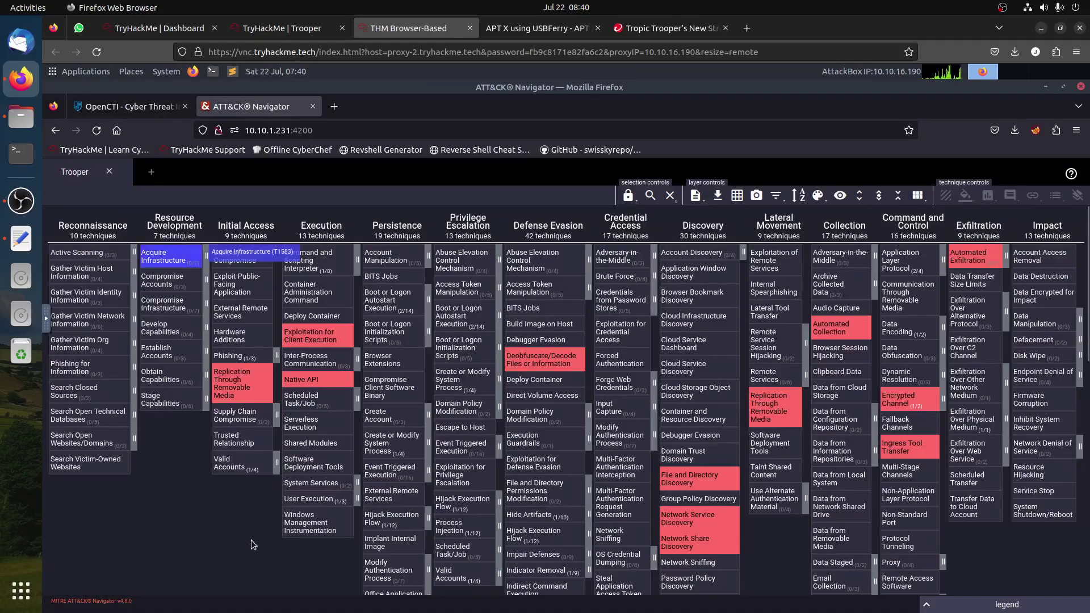
left_click(232, 381)
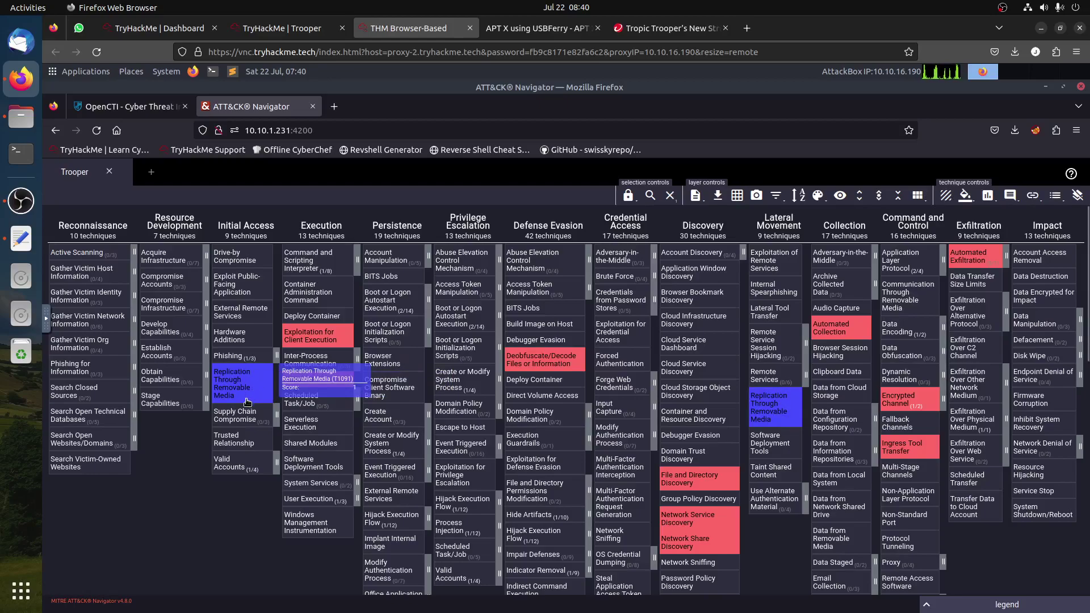
Step: Submit "replication through removable media" as the answer to the initial access question, checking the wording against the ATT&CK Navigator
left_click(267, 28)
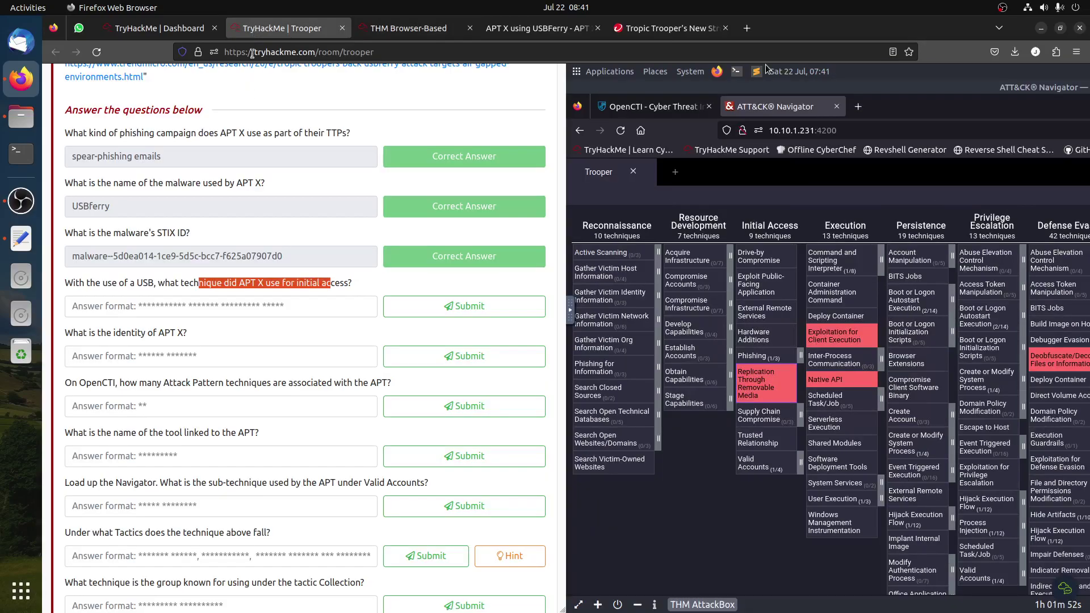
left_click(172, 307)
type("rejp")
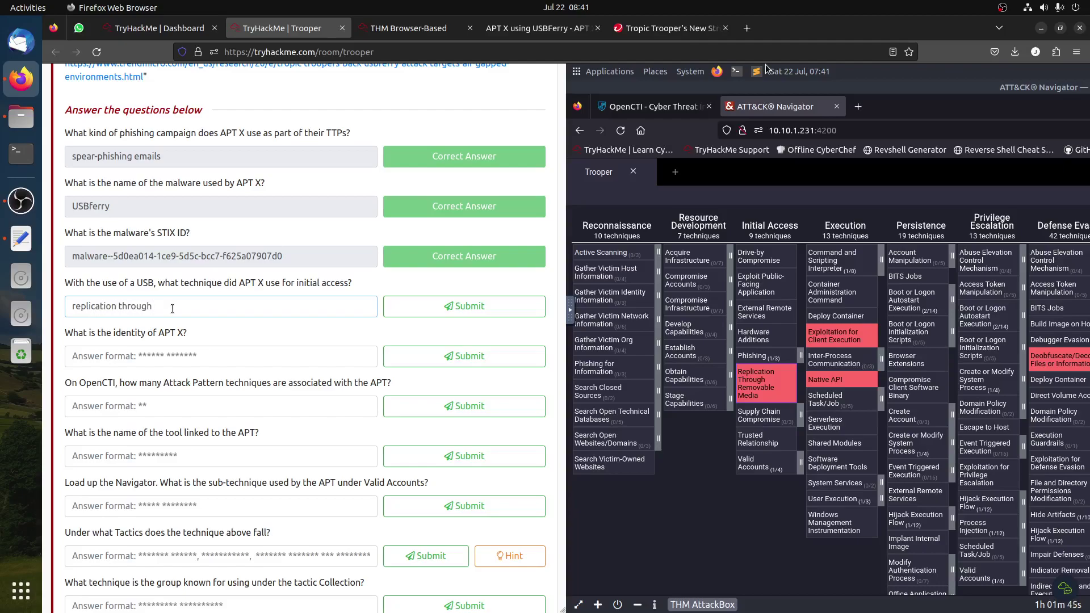
left_click(400, 28)
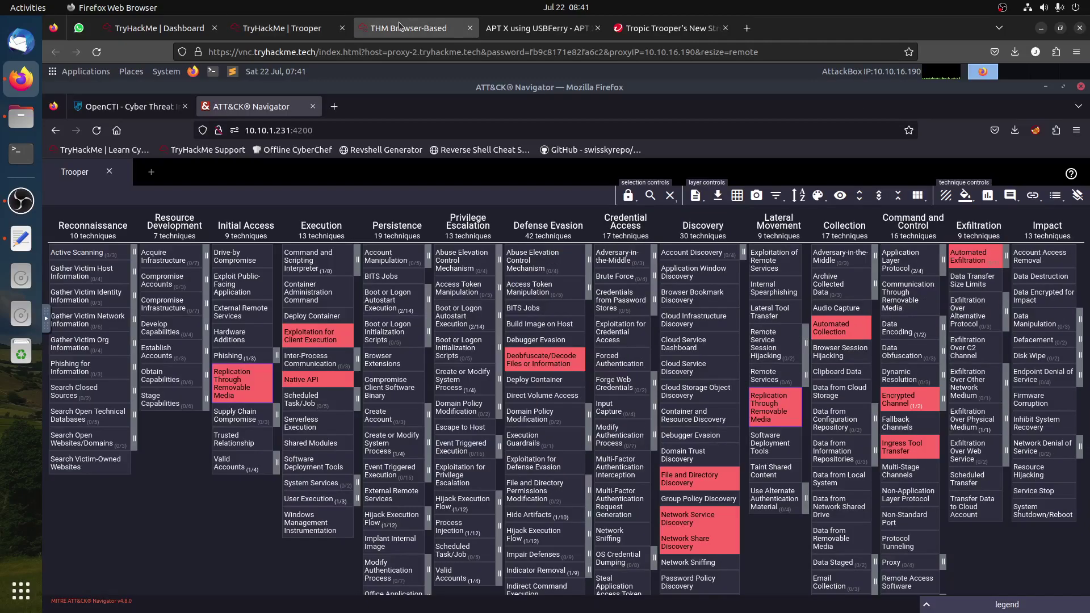
left_click(282, 27)
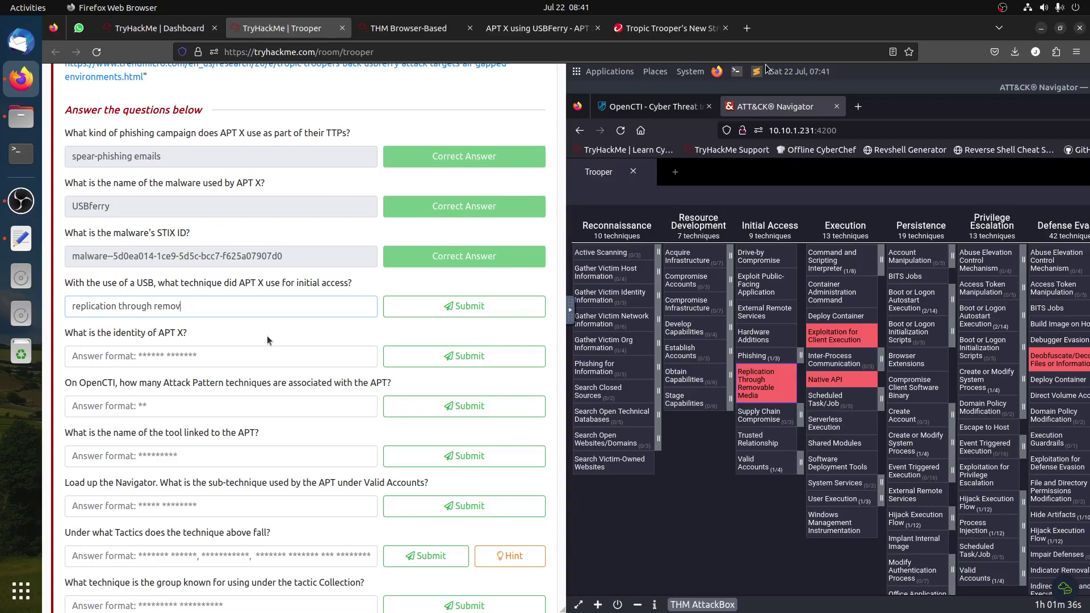
type("able media")
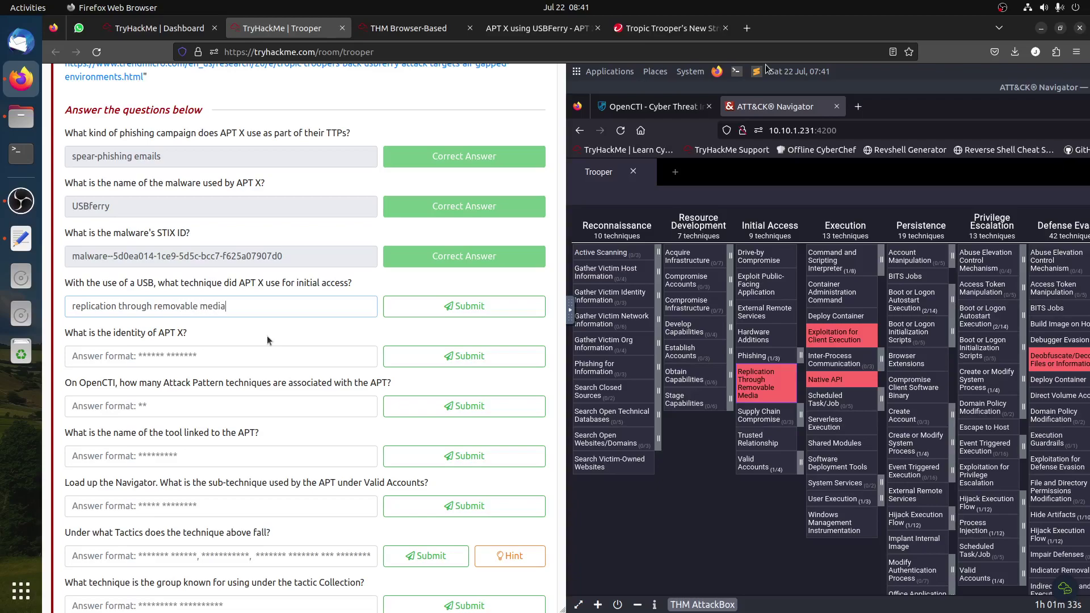
left_click(392, 28)
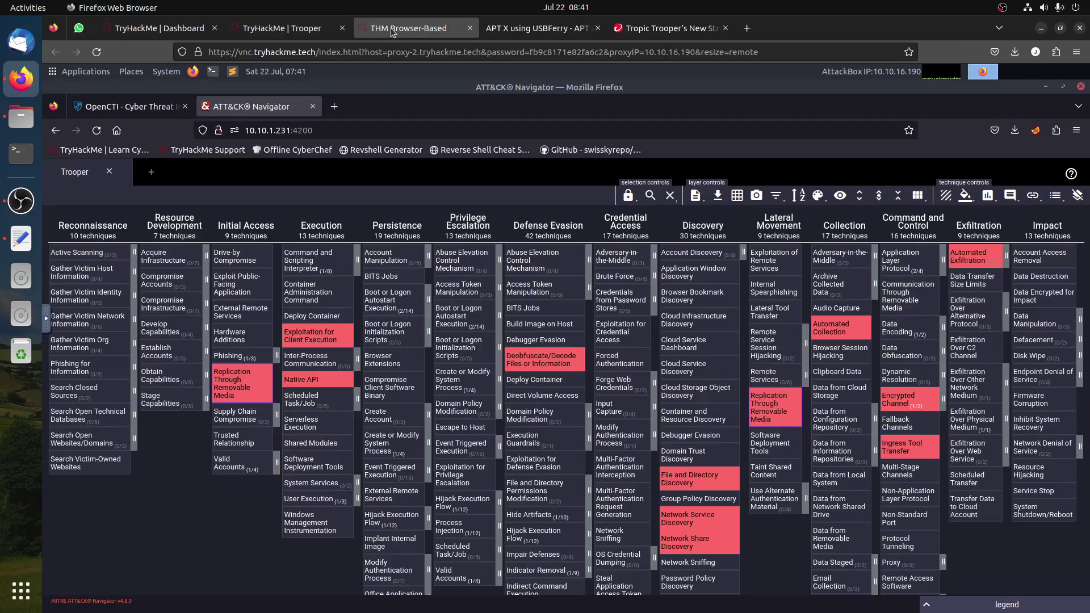
left_click(289, 29)
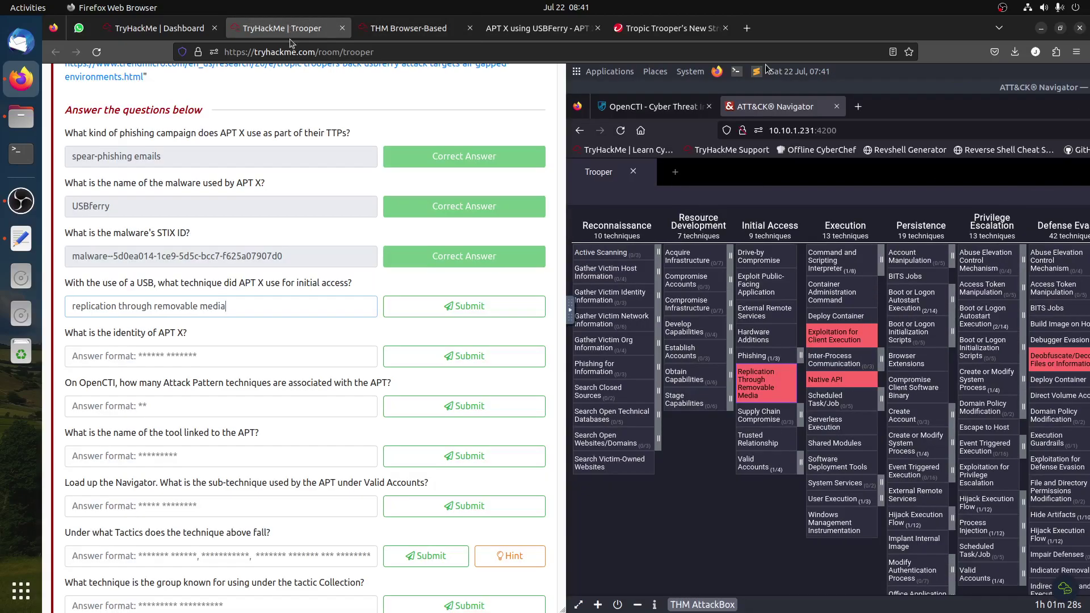
left_click(453, 307)
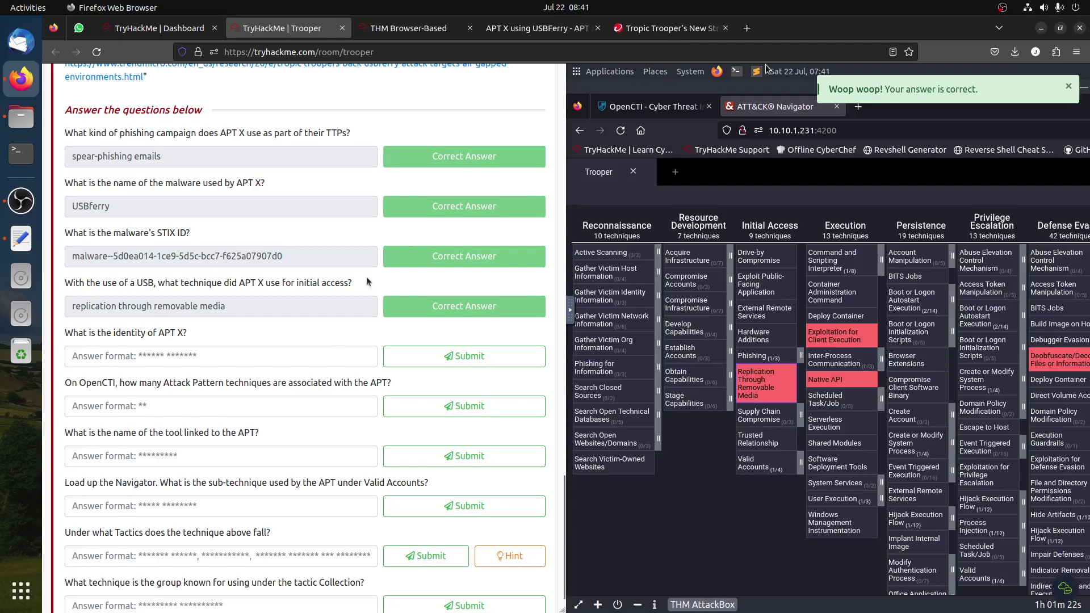
Step: Examine the report PDF and the Trend Micro article for APT X's identity, and return to the USBferry entry in OpenCTI
left_click(393, 28)
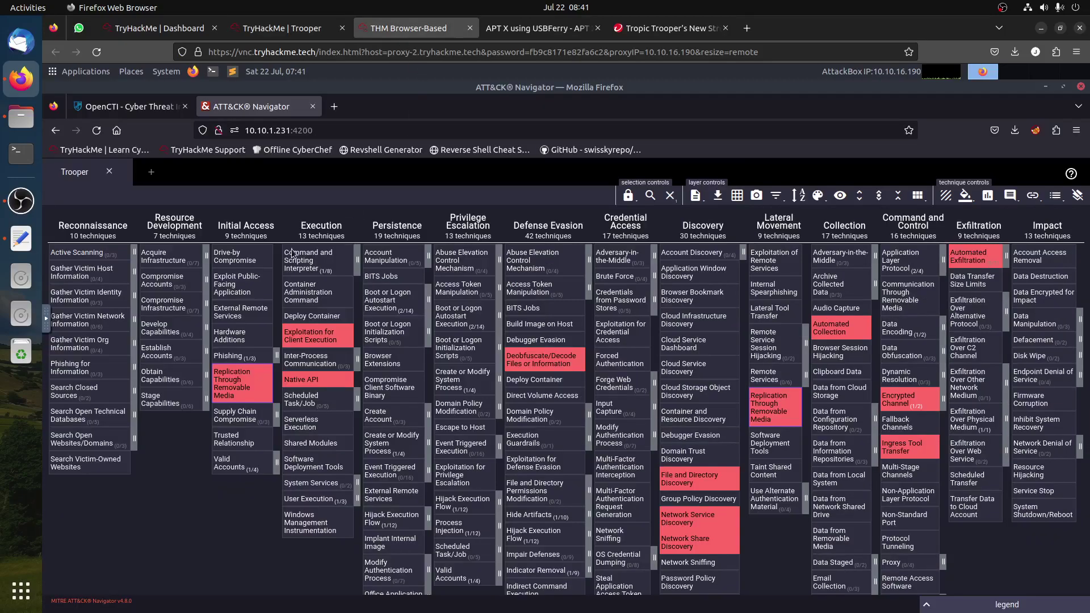
left_click(516, 33)
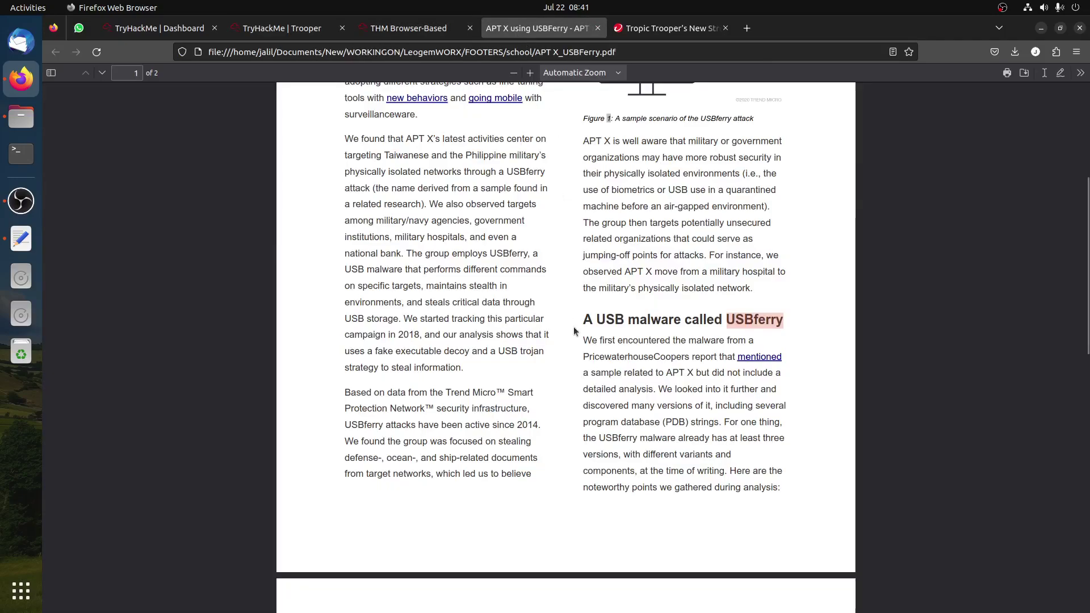
scroll(564, 331, "up", 5)
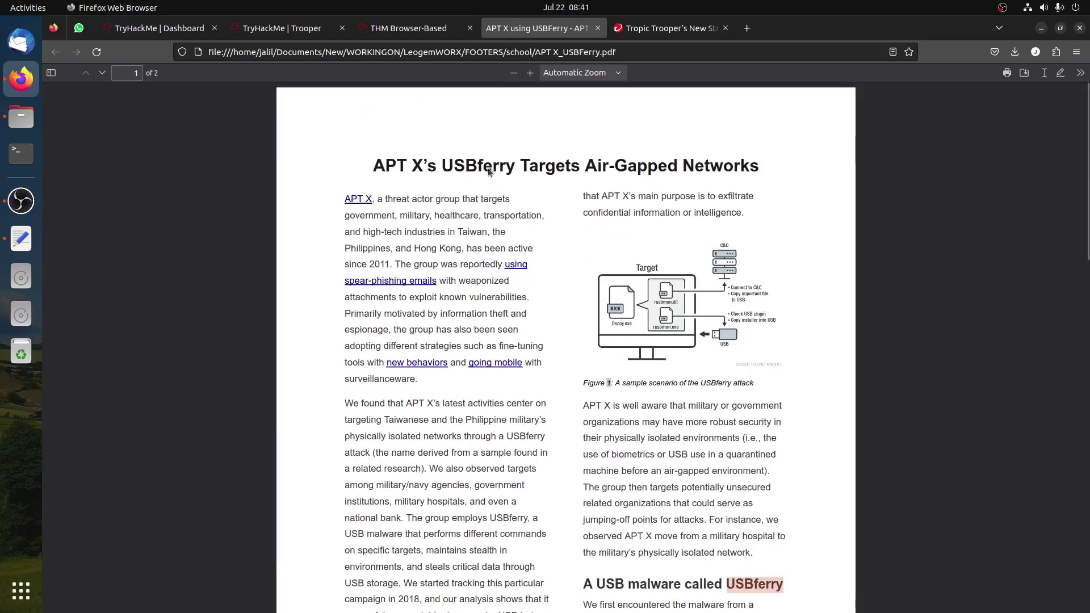
key("ctrl+Tab")
double_click(277, 193)
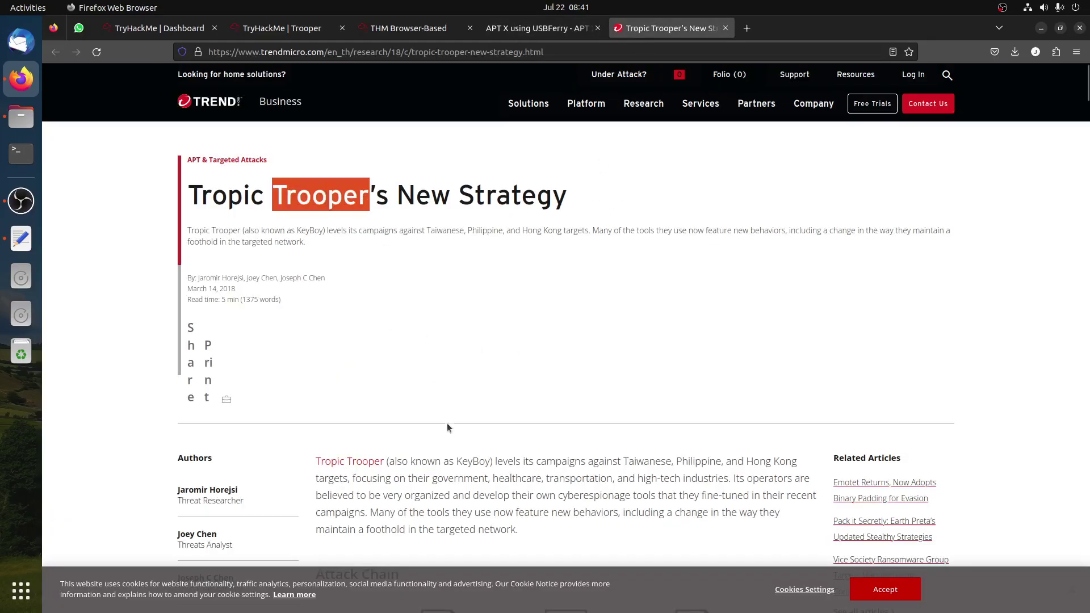
left_click_drag(306, 464, 409, 463)
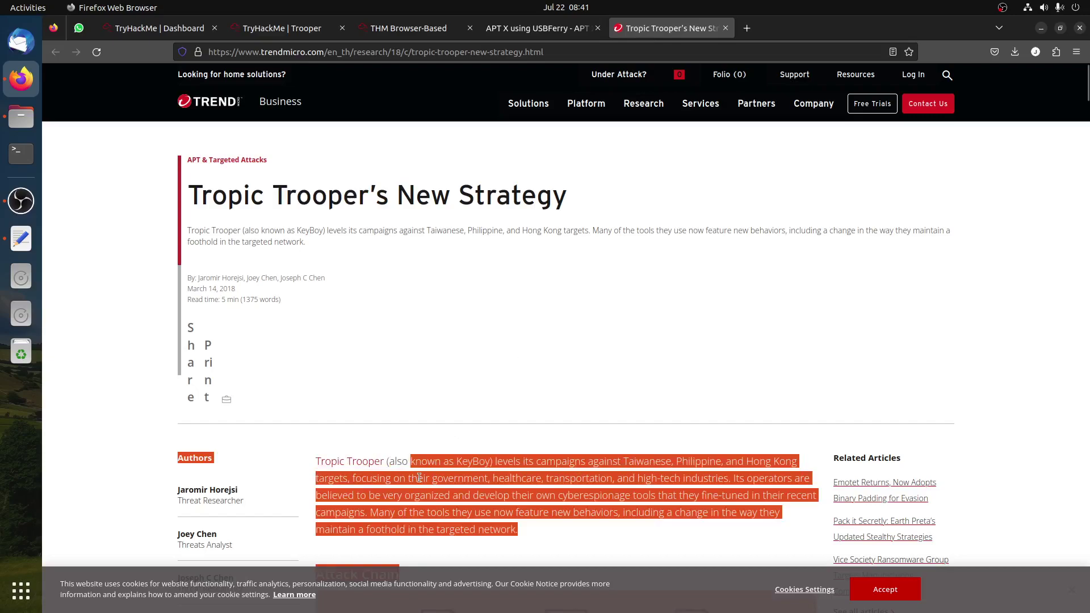
left_click(383, 465)
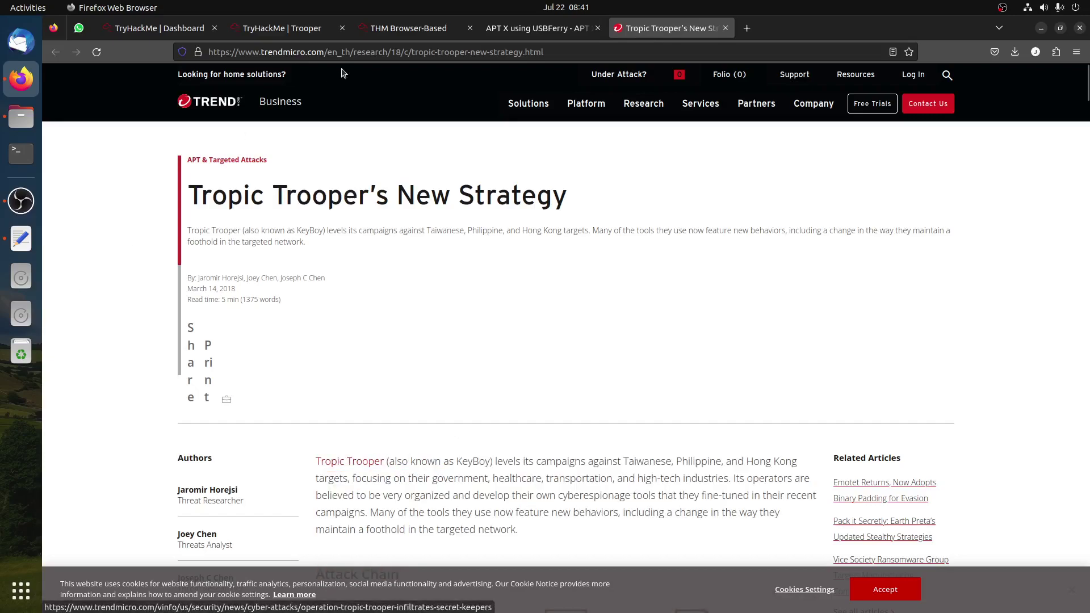
left_click(366, 25)
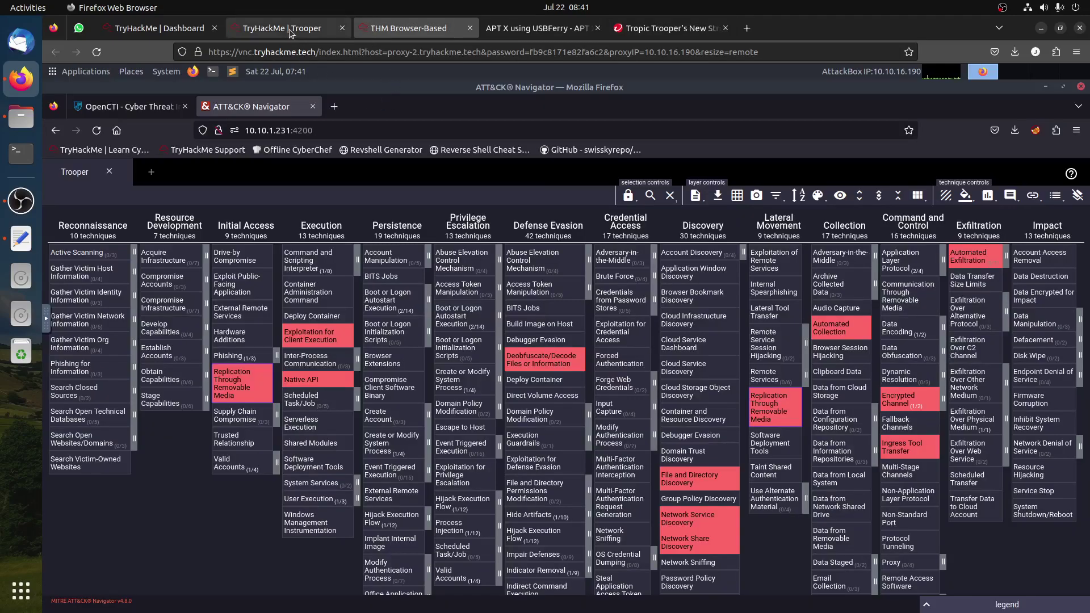
left_click(116, 107)
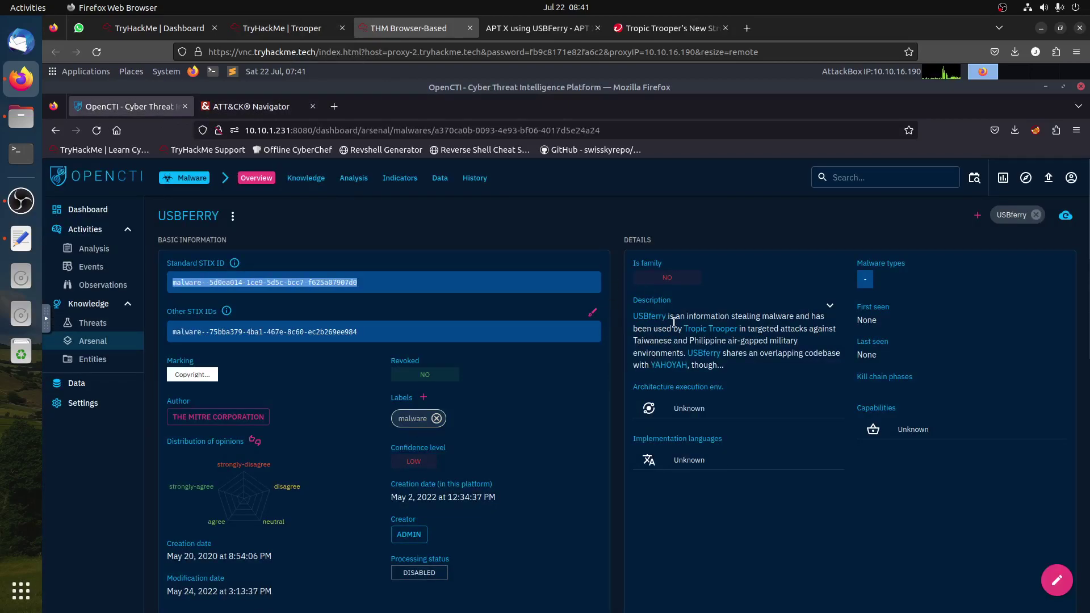
Step: Copy "Tropic Trooper" from USBferry's description in OpenCTI and submit it as the answer to the APT X identity question
left_click_drag(675, 316, 829, 342)
left_click(660, 344)
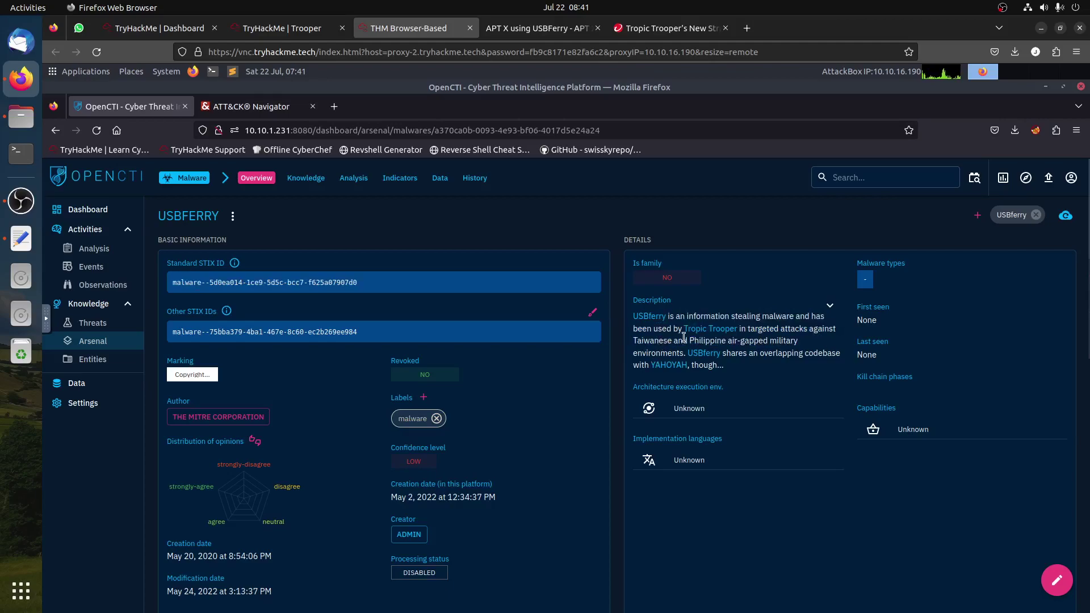
left_click_drag(684, 330, 736, 331)
key("ctrl+c")
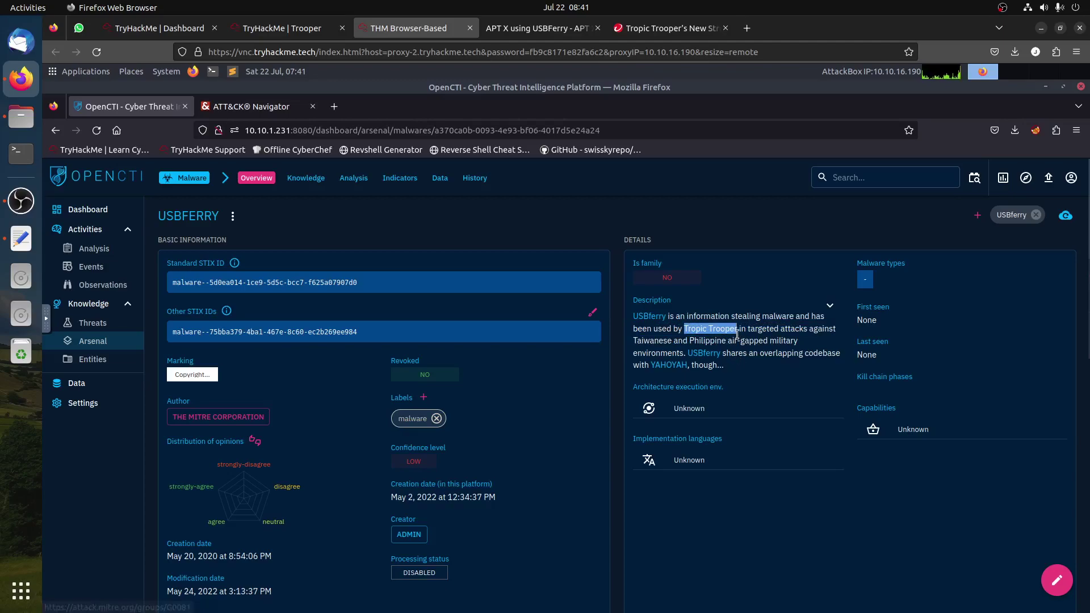
left_click(282, 28)
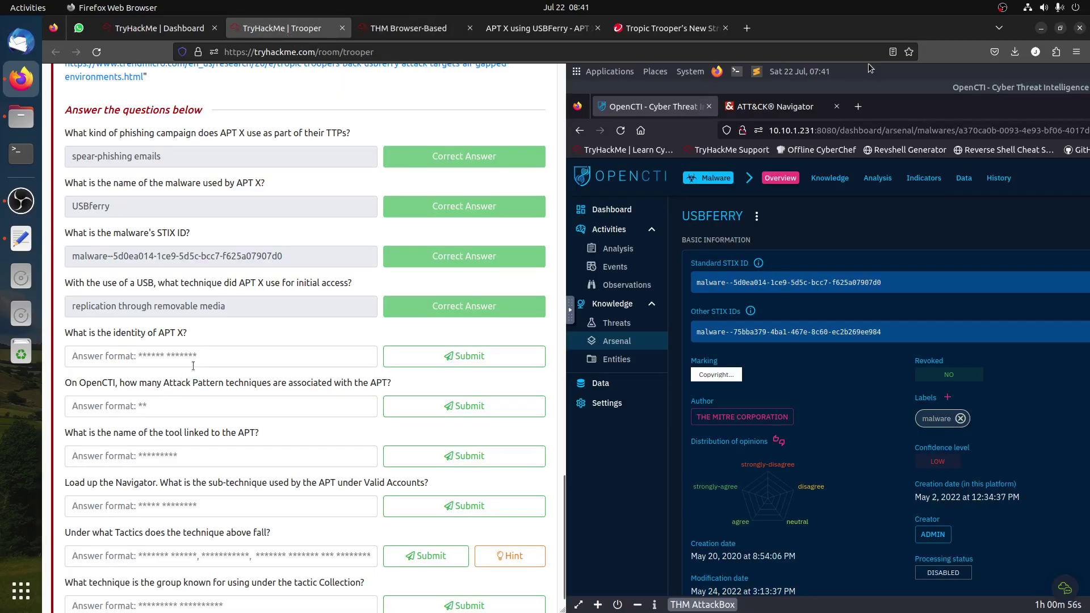
left_click(193, 365)
key("ctrl+v")
left_click(464, 356)
Step: Return to the USBferry entry in OpenCTI and open its description's Tropic Trooper link in a new tab for viewing
left_click(405, 28)
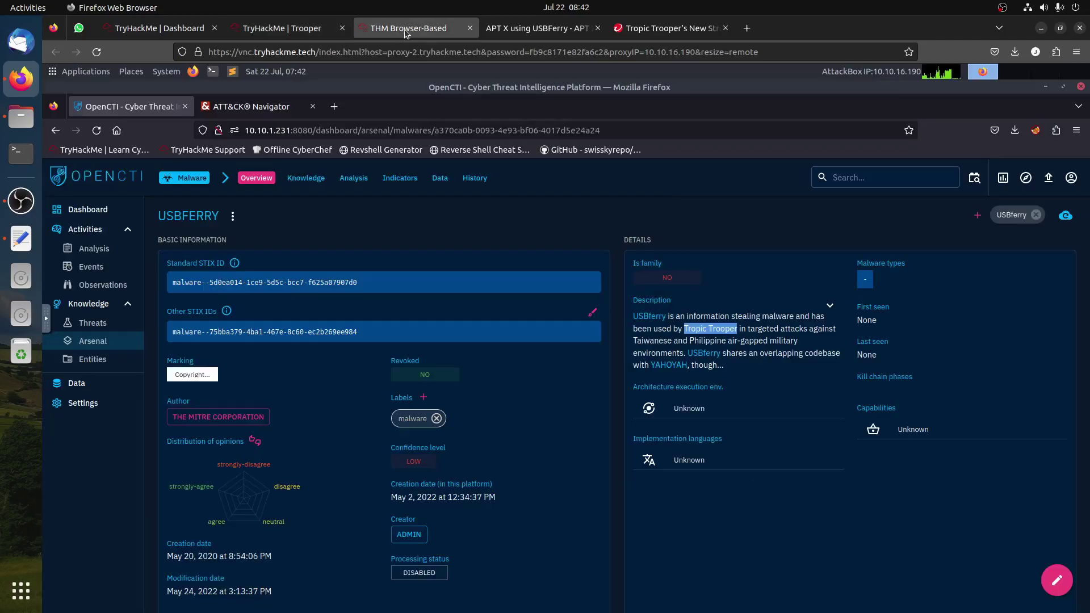
right_click(724, 339)
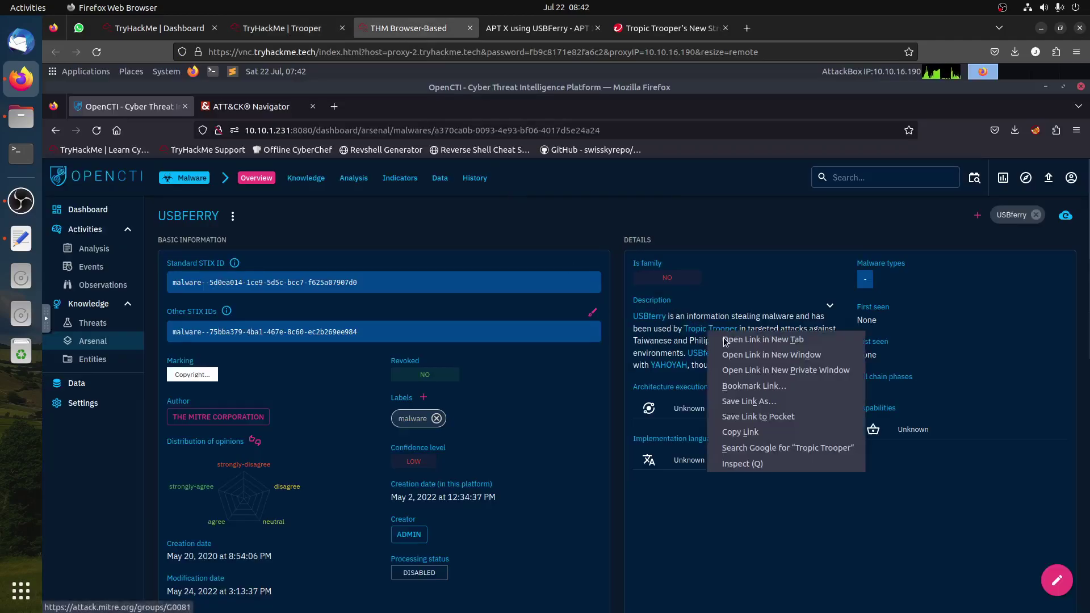
left_click(724, 339)
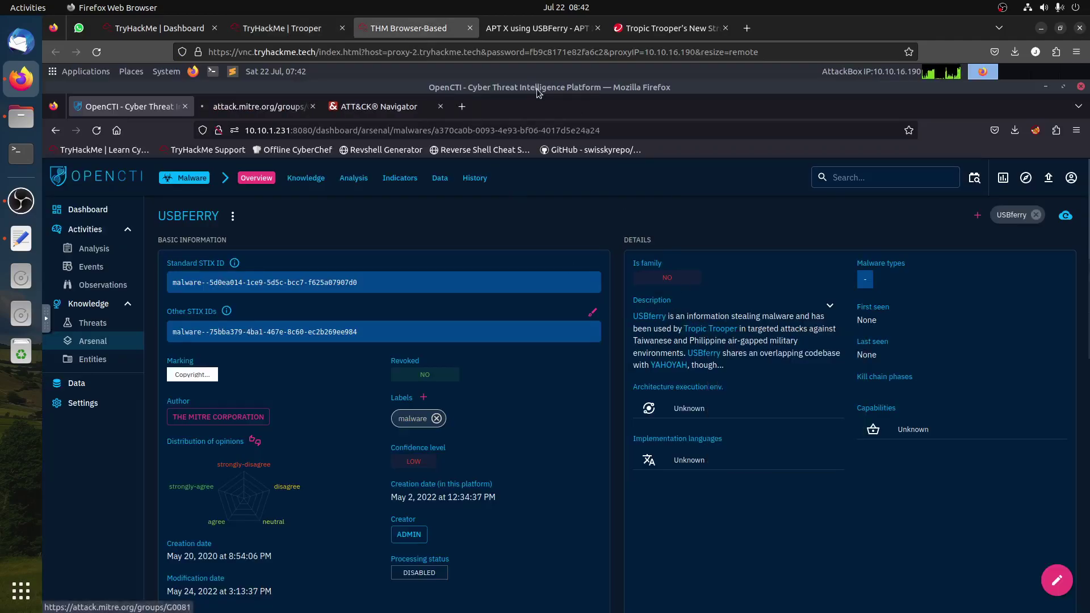
left_click(262, 107)
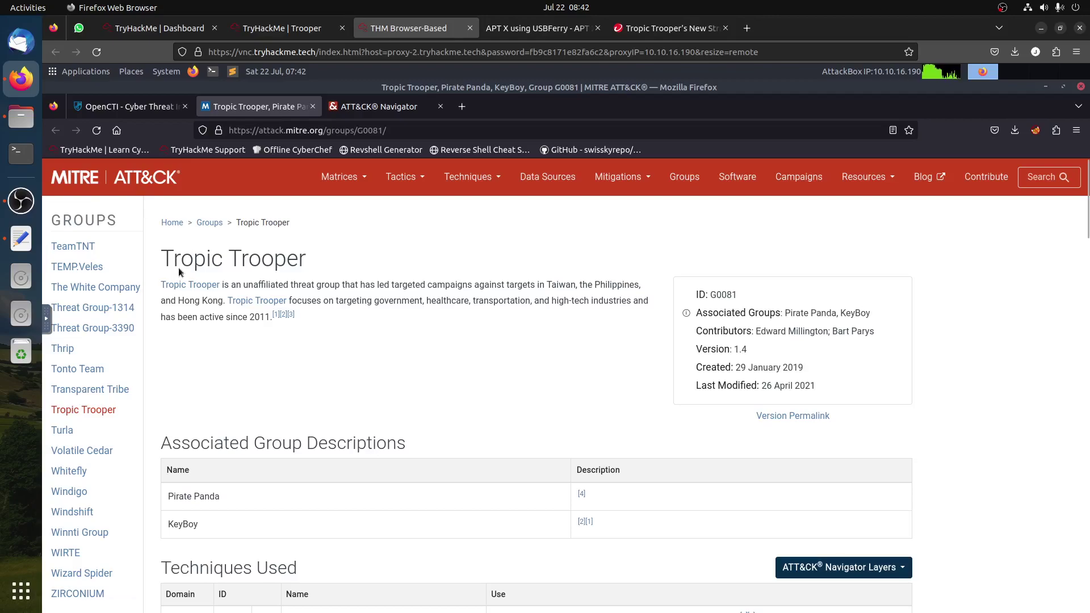
Step: Examine Tropic Trooper's description, associated groups and techniques used on the MITRE ATT&CK group page
left_click_drag(163, 248, 335, 263)
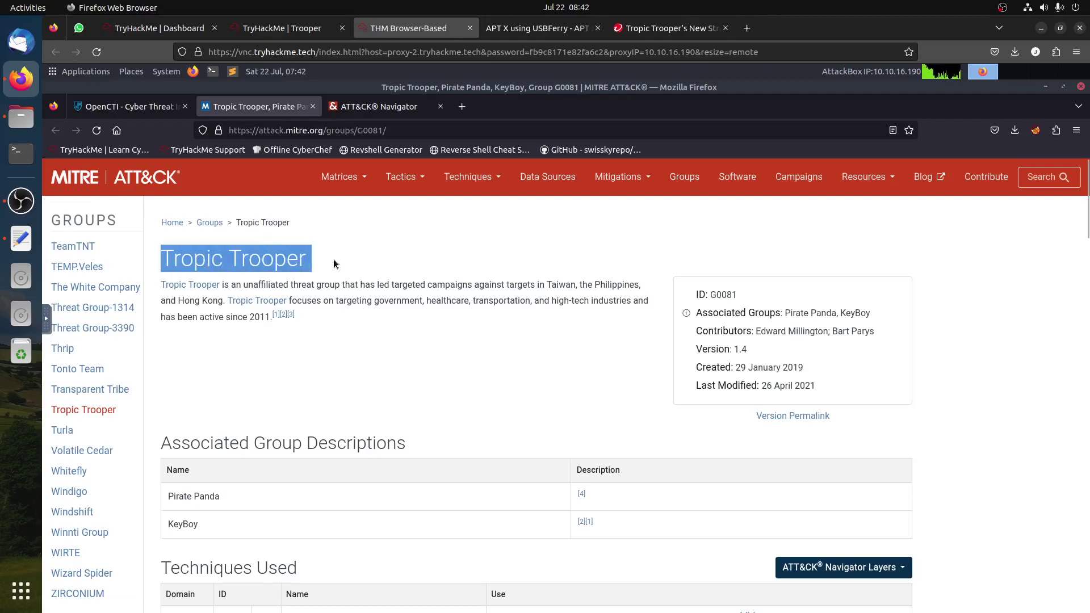
left_click(396, 312)
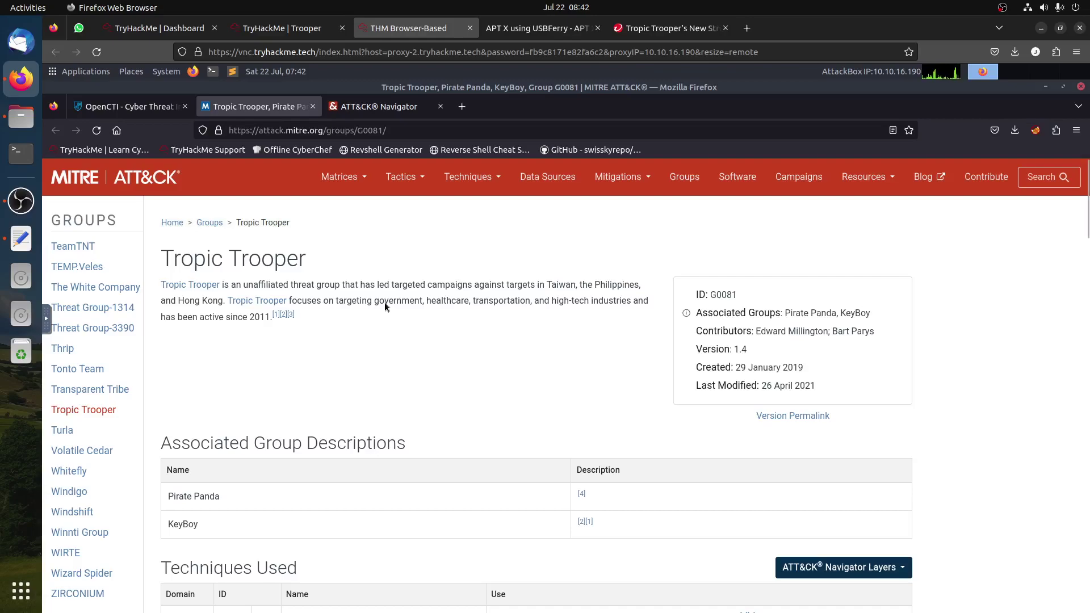
left_click_drag(399, 270, 439, 343)
left_click(441, 344)
left_click_drag(199, 525, 161, 530)
left_click_drag(219, 495, 174, 496)
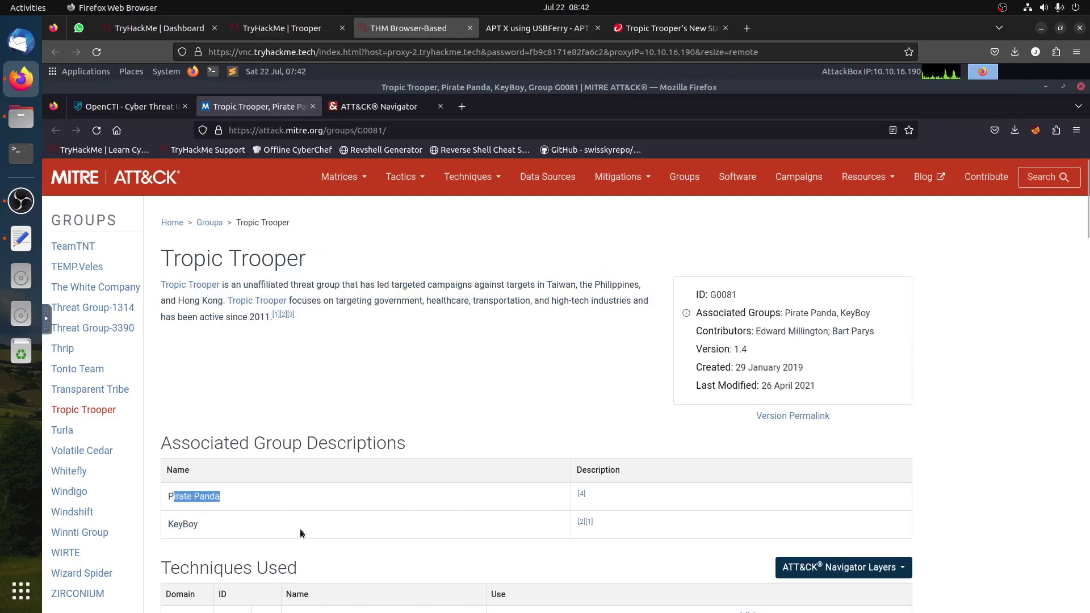
scroll(336, 496, "down", 7)
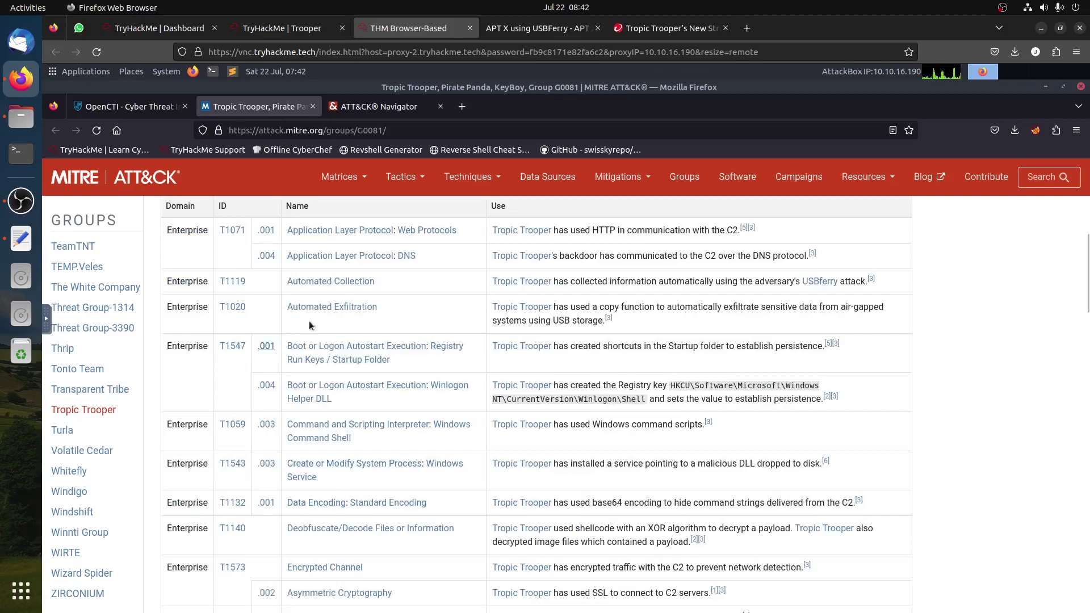
scroll(469, 441, "up", 6)
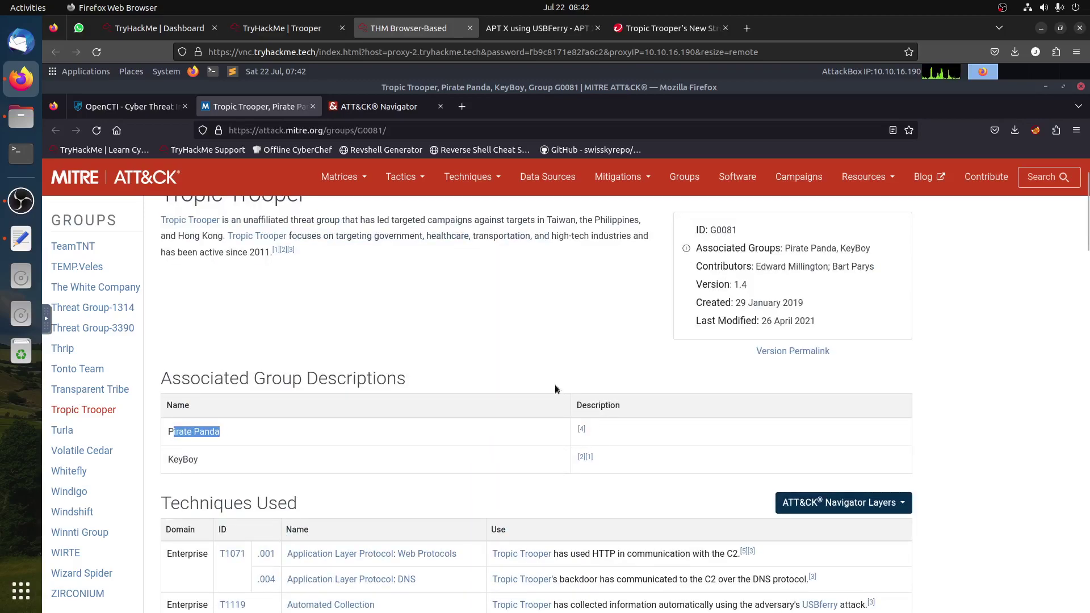
Step: Read the TryHackMe question about the APT's associated Attack Pattern techniques and return to the USBferry entry in OpenCTI
left_click(130, 113)
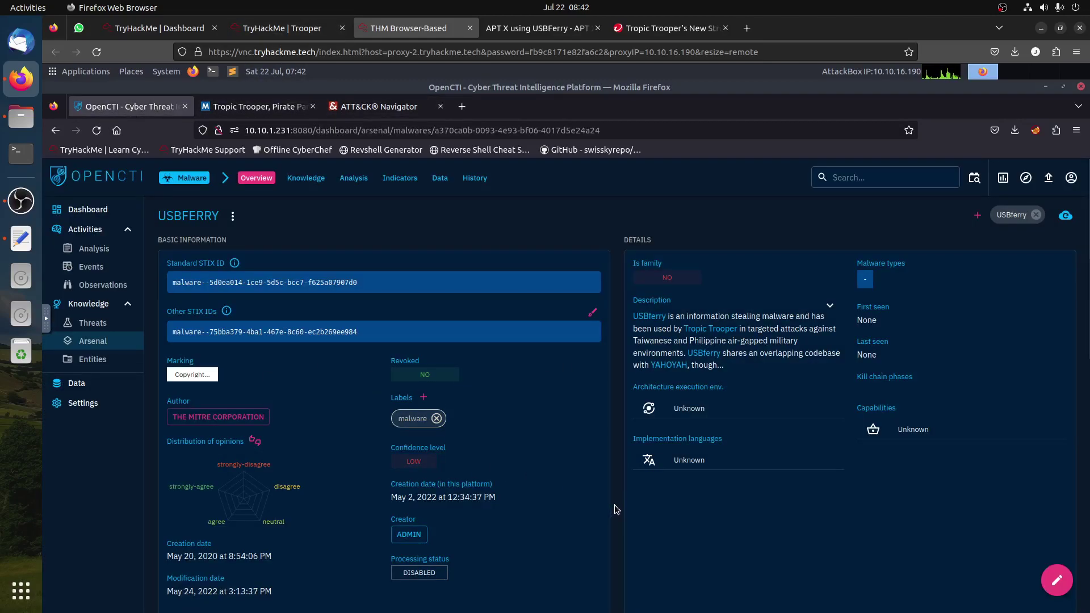
left_click(283, 28)
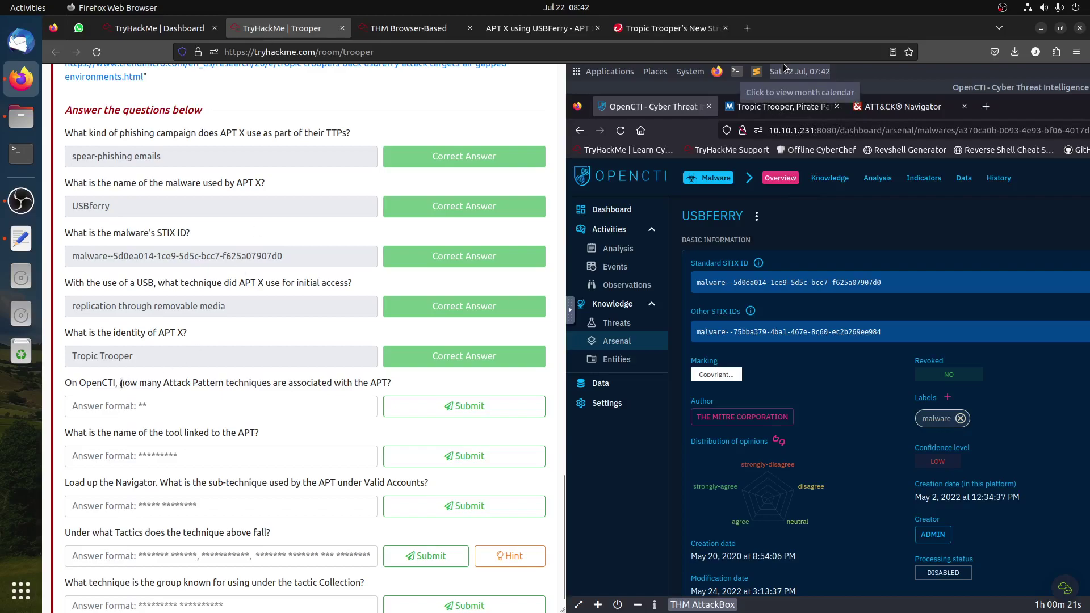
left_click_drag(123, 379, 410, 390)
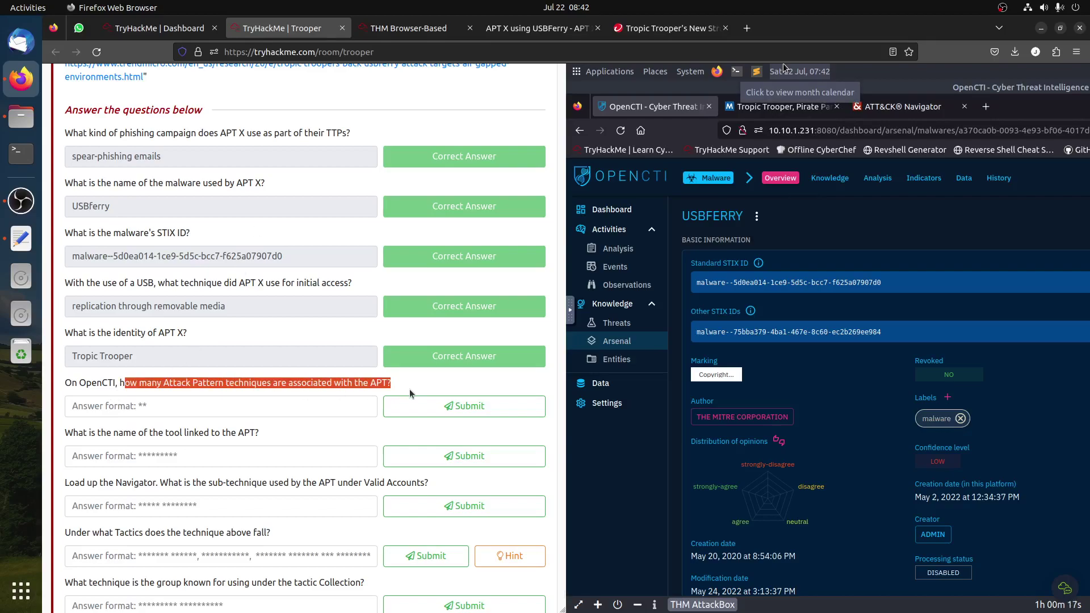
left_click(398, 28)
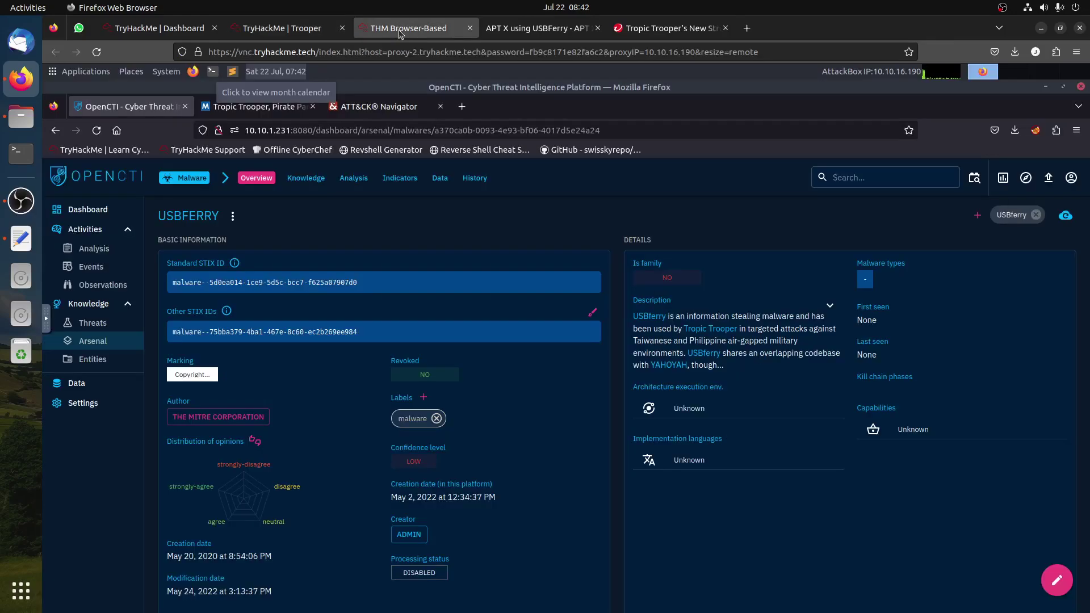
Step: Examine USBferry's attack patterns in OpenCTI's knowledge section, using both the matrix view and the kill chain view
left_click(305, 179)
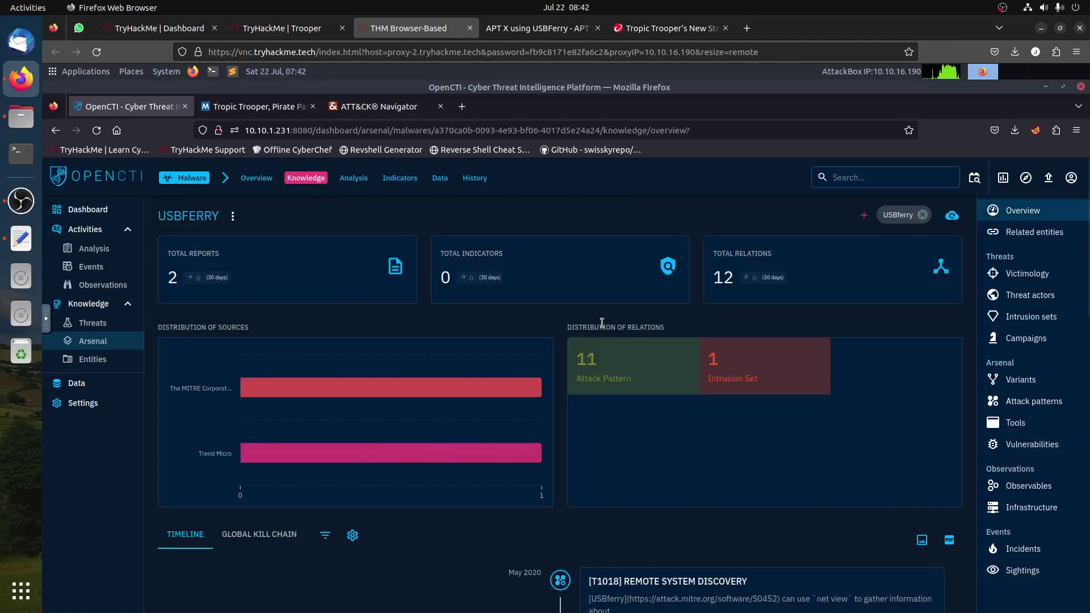
left_click(1044, 403)
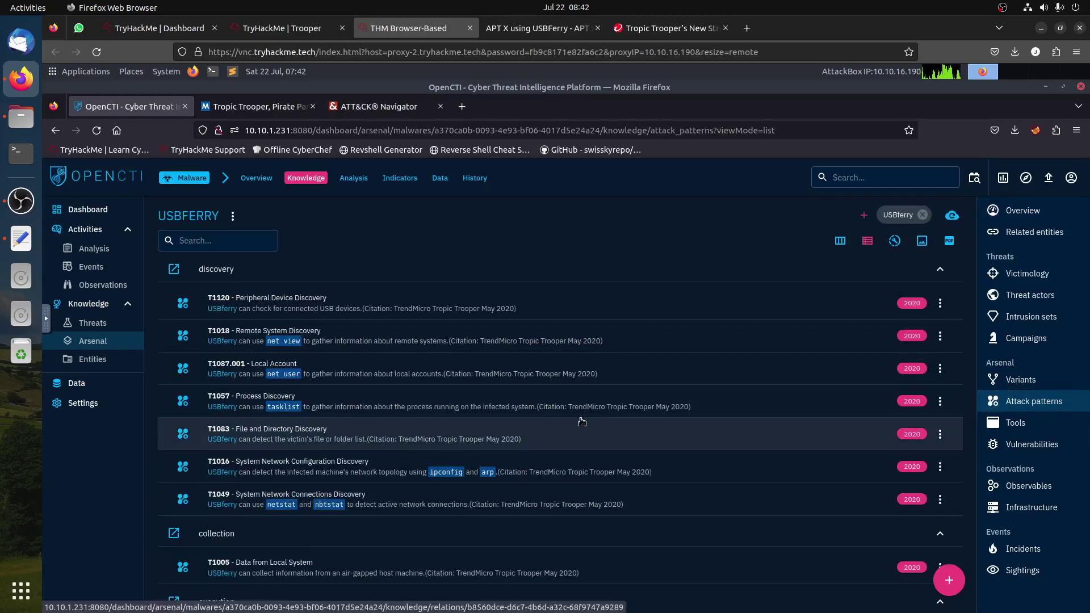
left_click(840, 241)
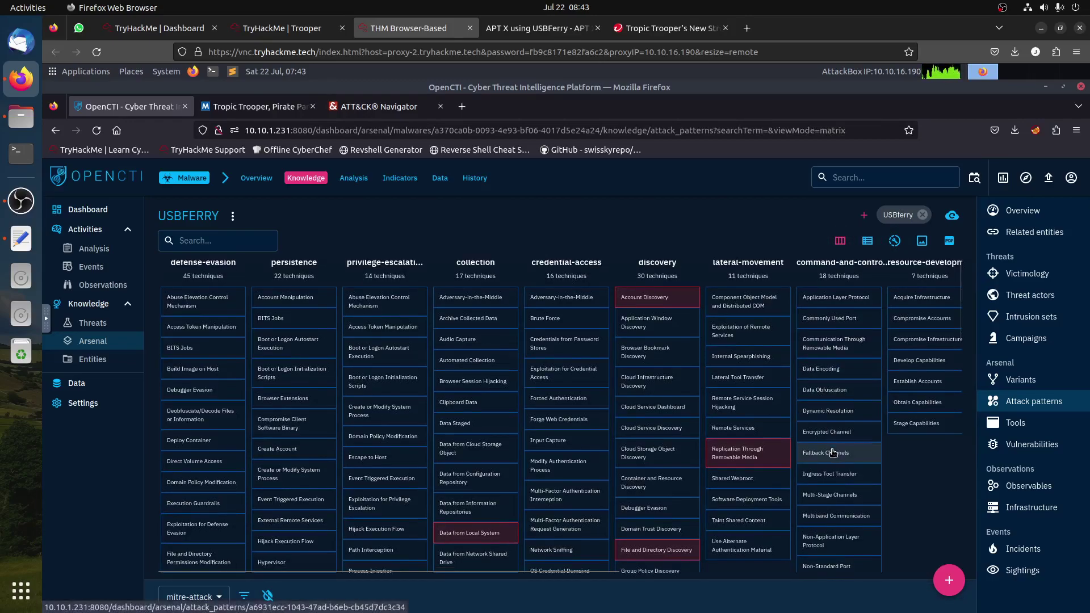
scroll(832, 453, "down", 8)
scroll(833, 454, "down", 5)
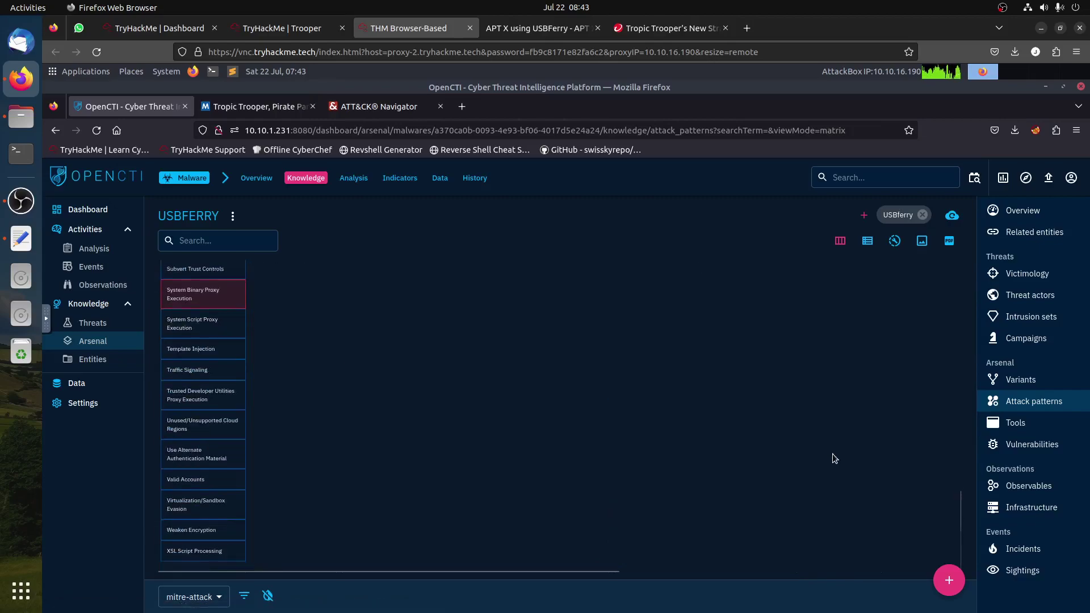
scroll(833, 457, "up", 5)
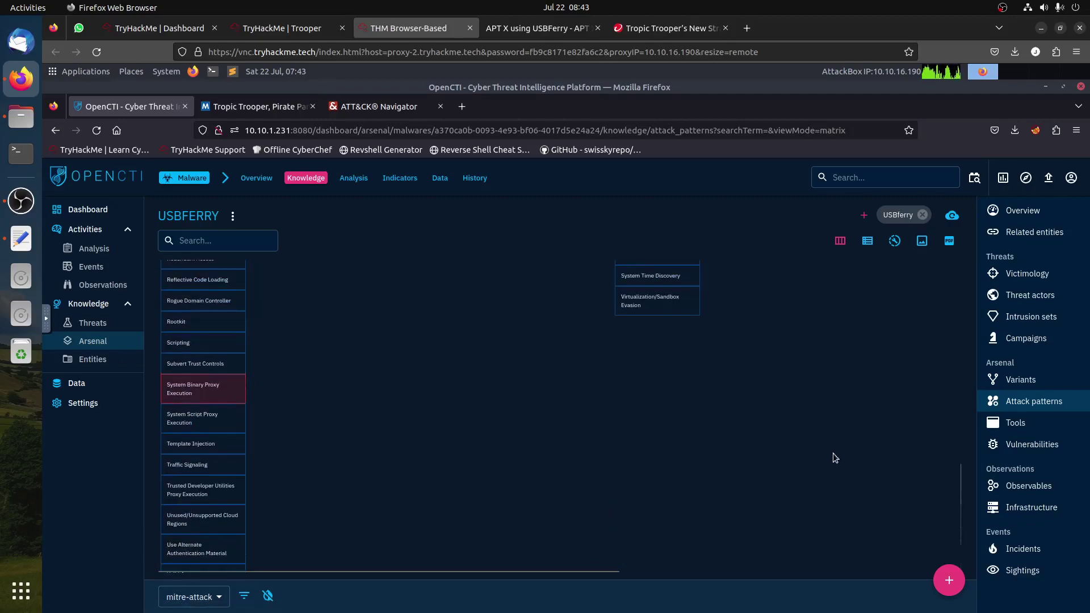
scroll(834, 458, "up", 8)
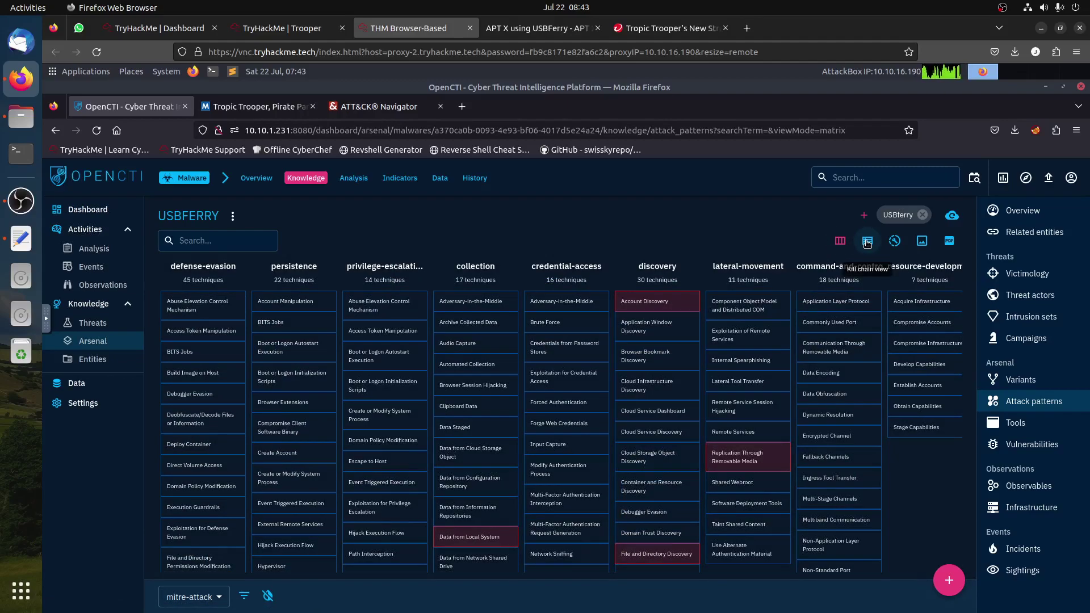
left_click(867, 241)
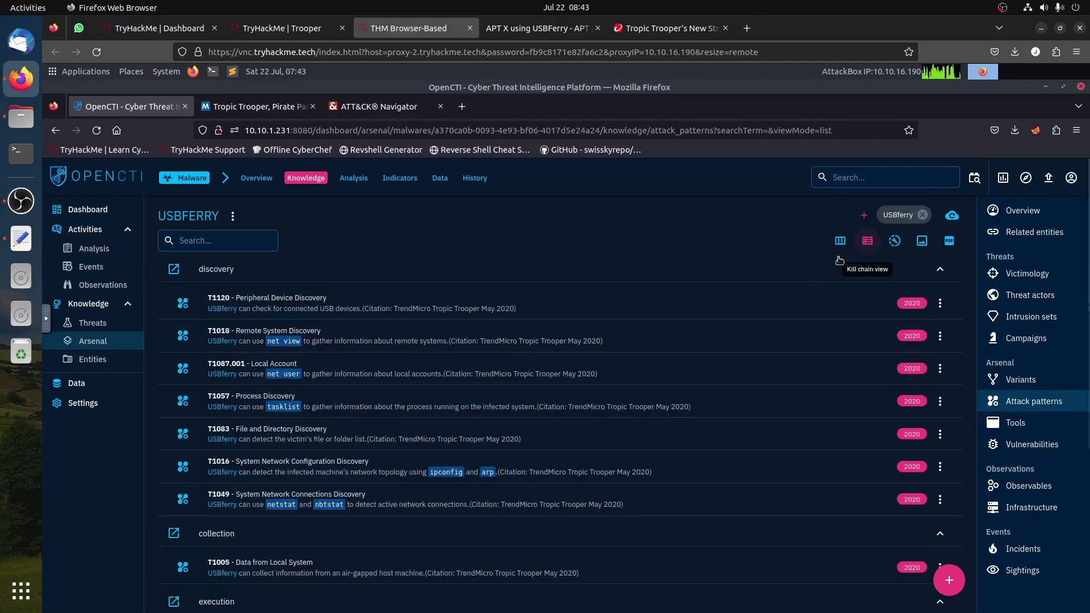
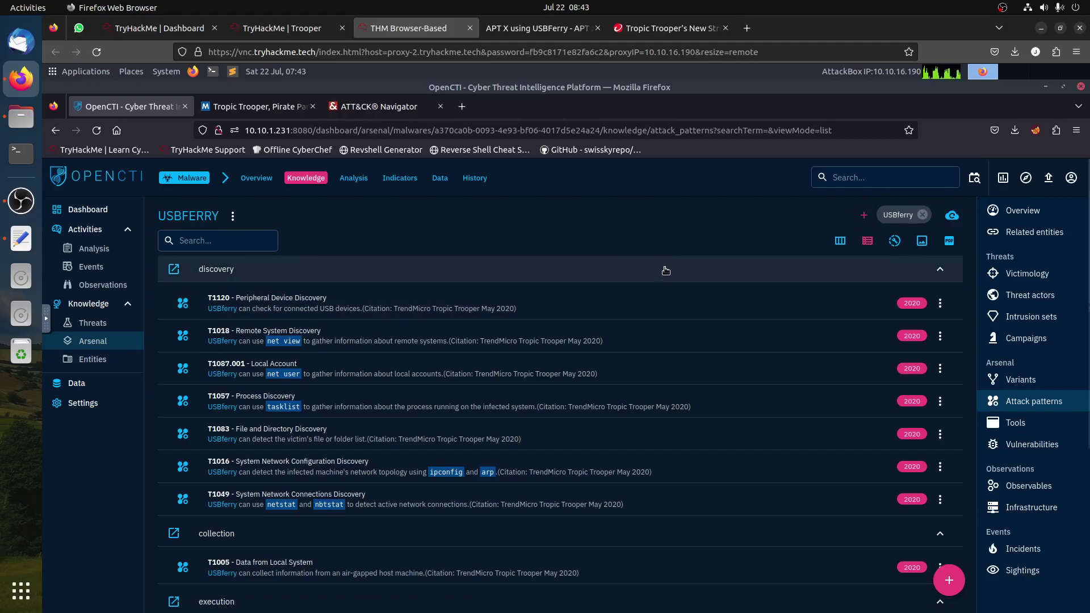
scroll(667, 265, "down", 5)
scroll(667, 272, "up", 5)
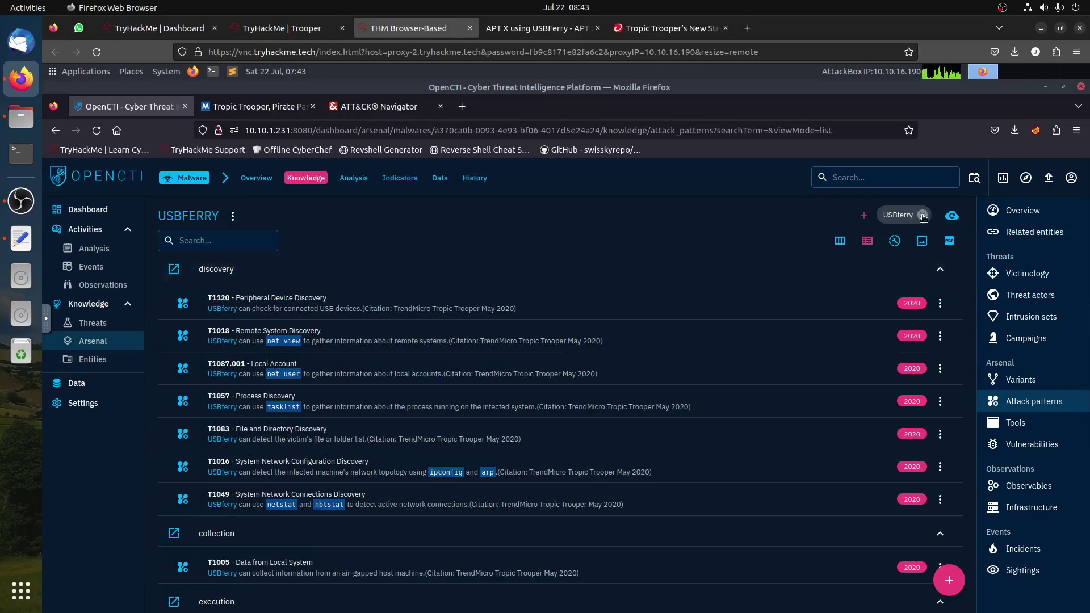
Step: Search OpenCTI for "tropic trooper", check the matching reports and open the Tropic Trooper intrusion set
left_click(866, 179)
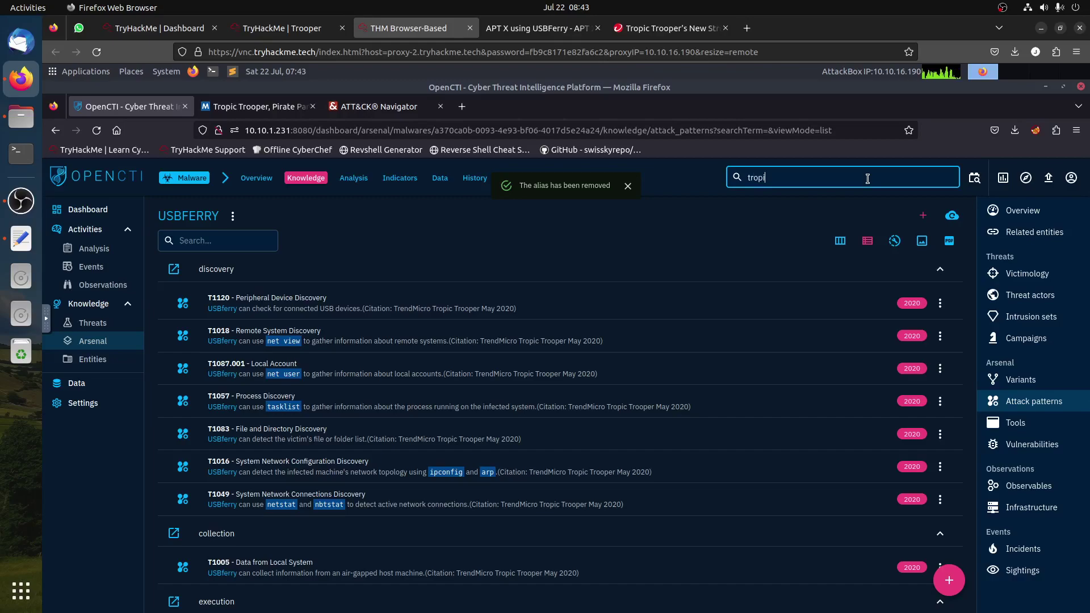
type("tropic troo")
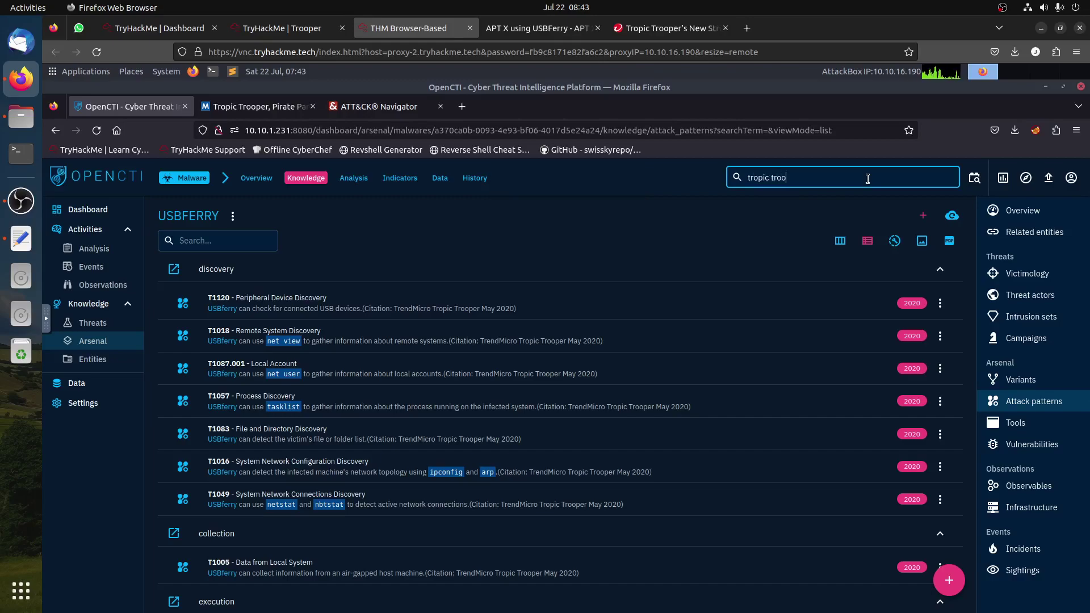
type("per")
key("Return")
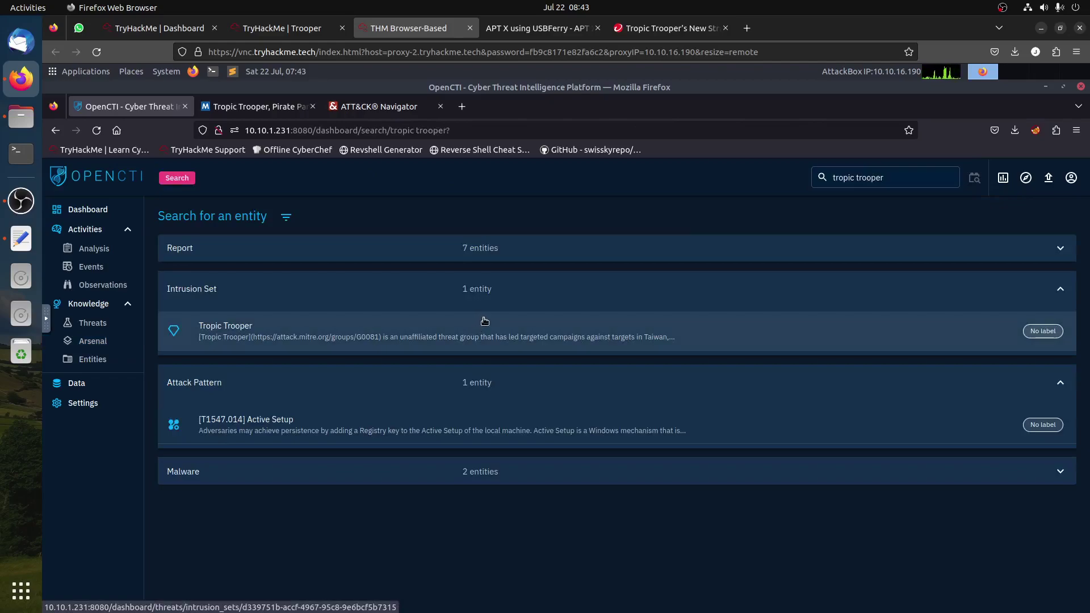
left_click(482, 251)
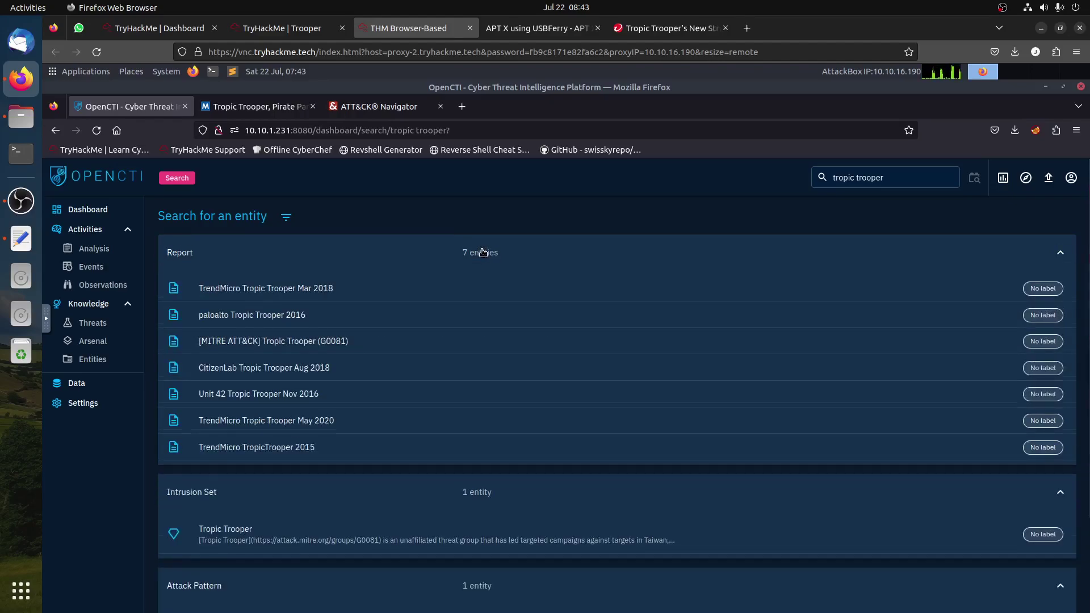
left_click(482, 252)
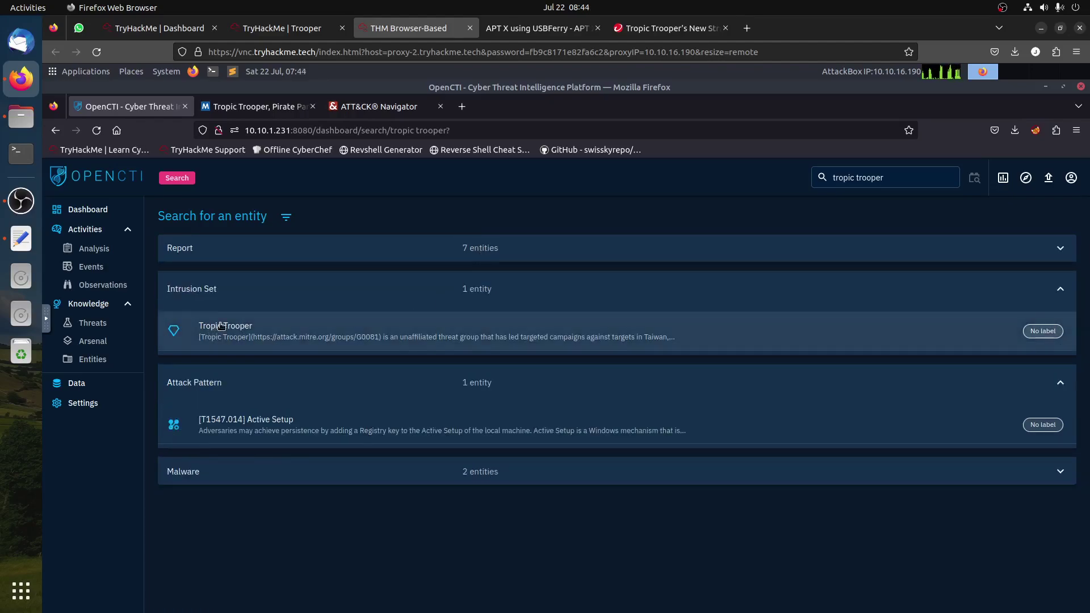
left_click(240, 339)
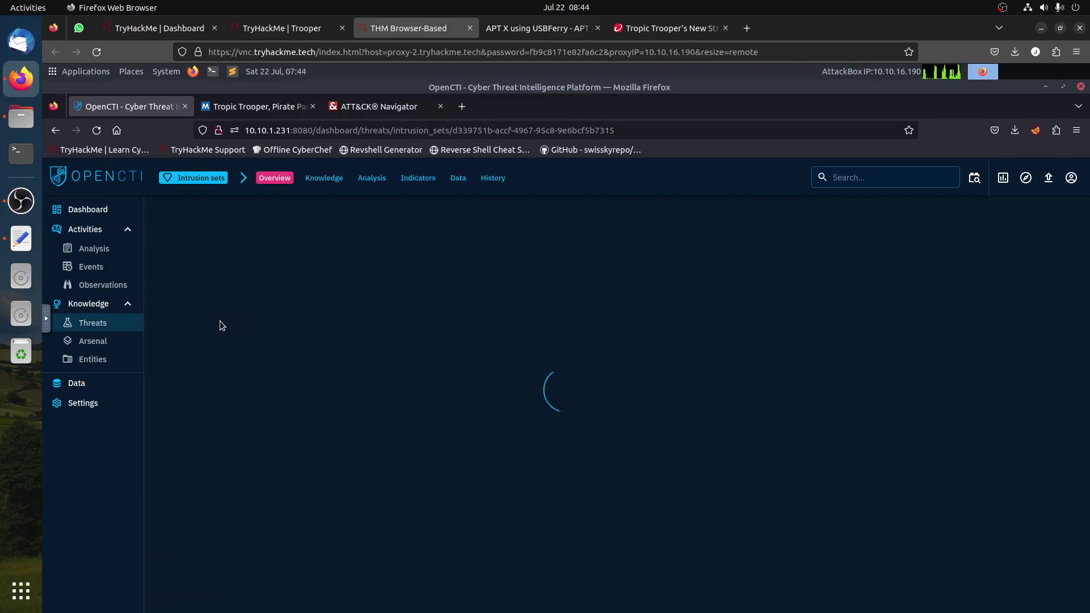
Step: Open the Tropic Trooper intrusion set's attack patterns and examine them in the matrix view, then return to the kill chain list
left_click(324, 178)
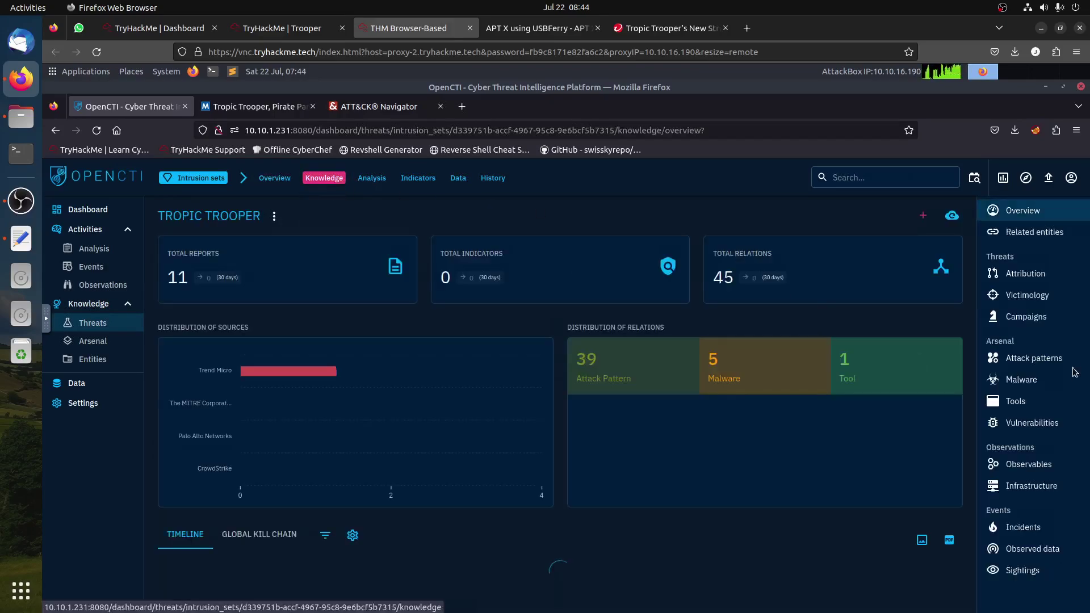
left_click(1049, 359)
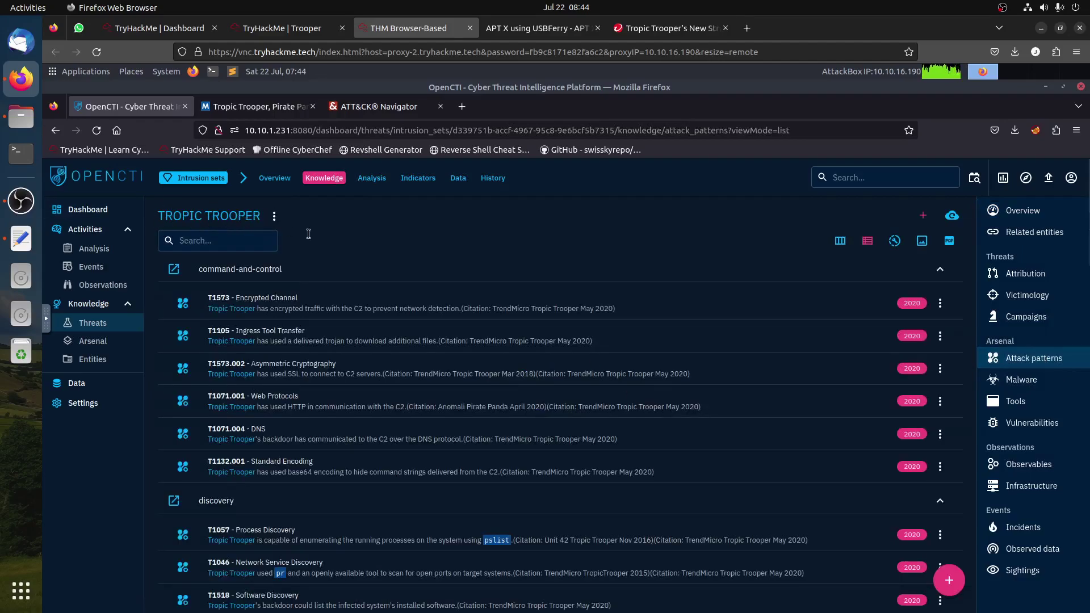
left_click(840, 242)
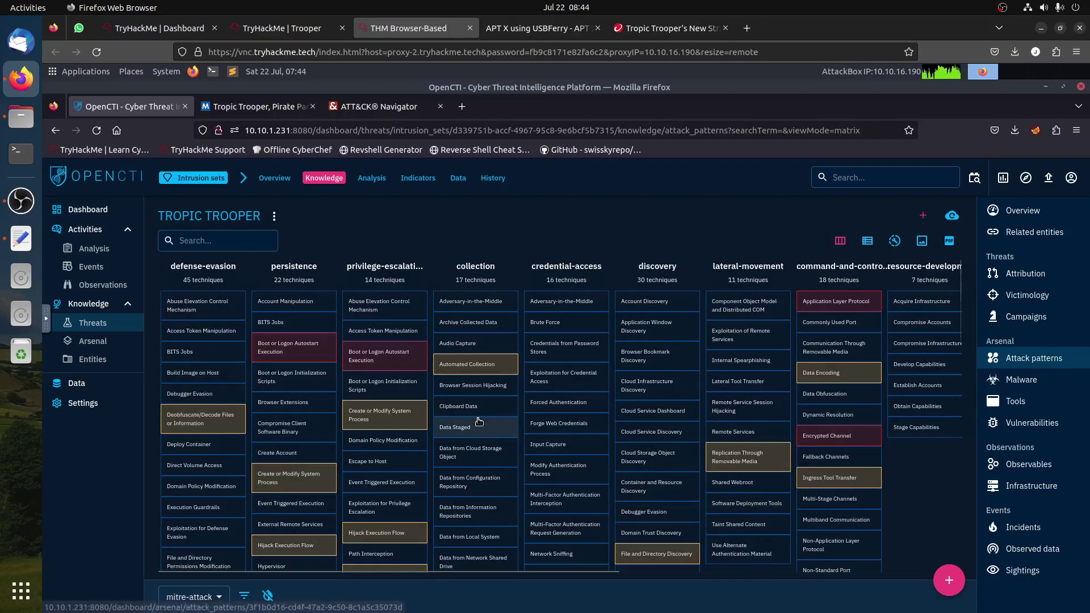
scroll(492, 414, "down", 5)
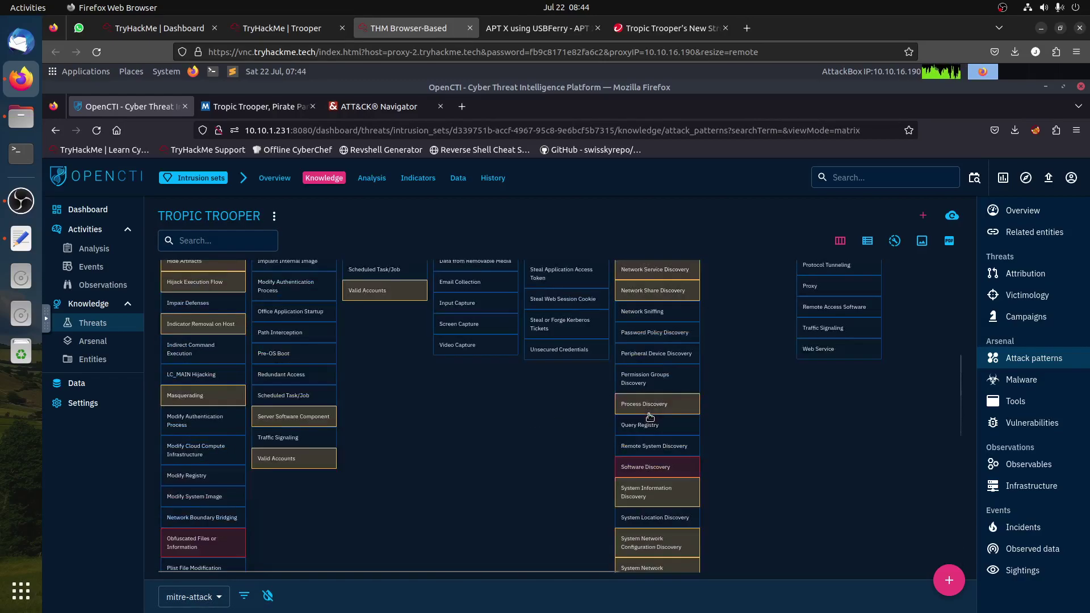
scroll(649, 417, "up", 5)
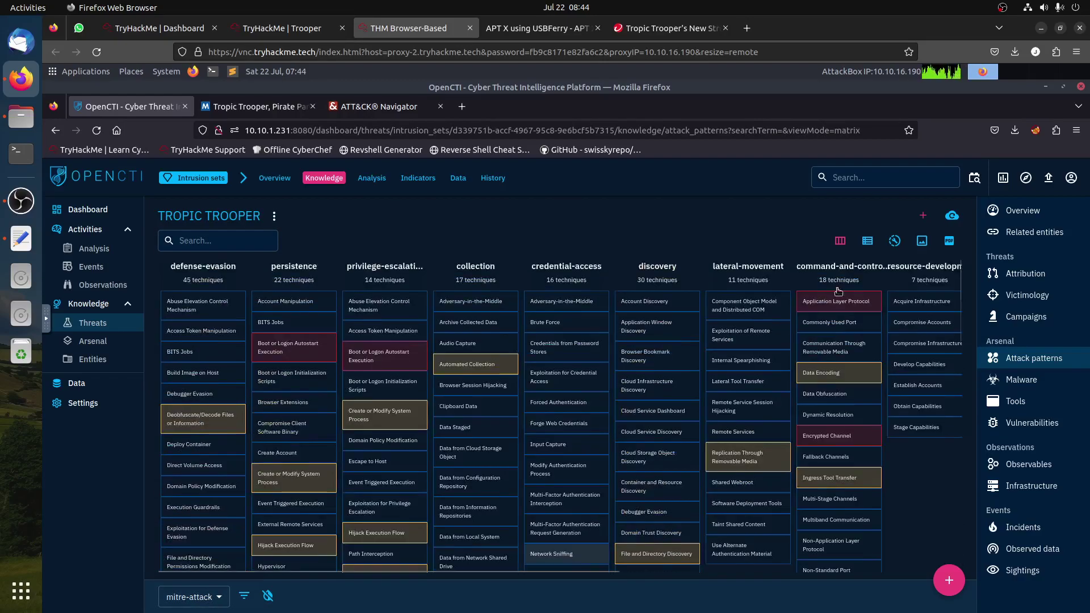
left_click(866, 242)
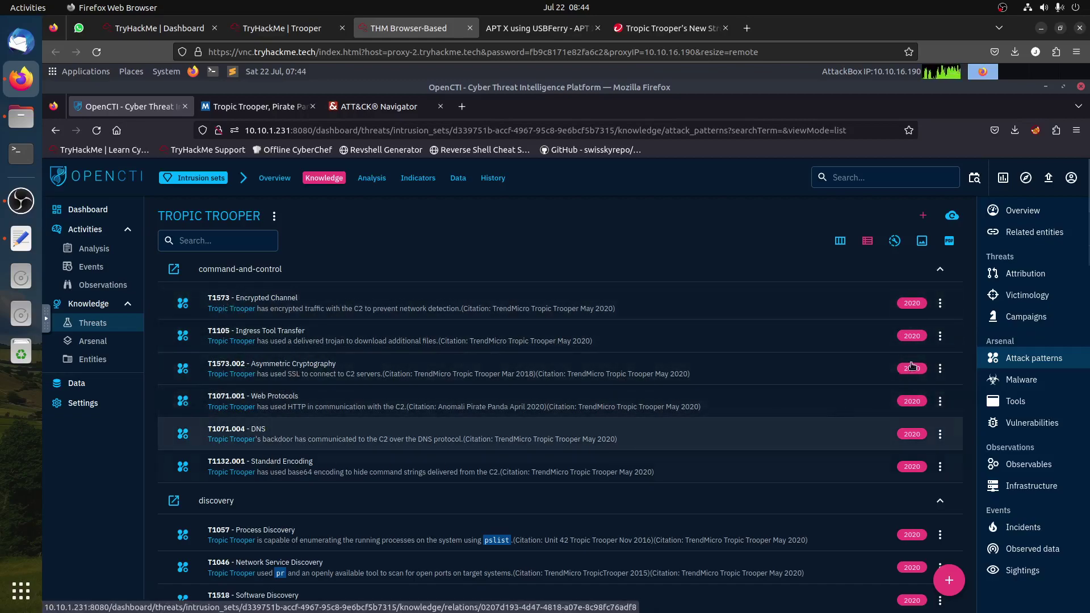
Step: Go through the techniques listed under command-and-control, discovery and defense-evasion, collapsing each group once it is reviewed
left_click(940, 269)
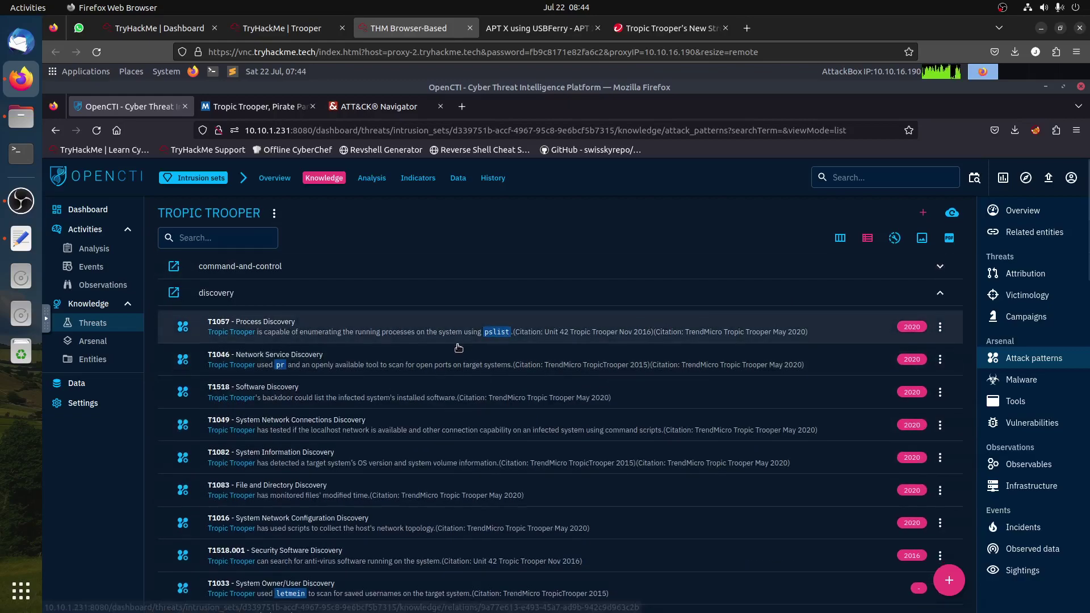
scroll(458, 347, "down", 3)
scroll(459, 345, "up", 1)
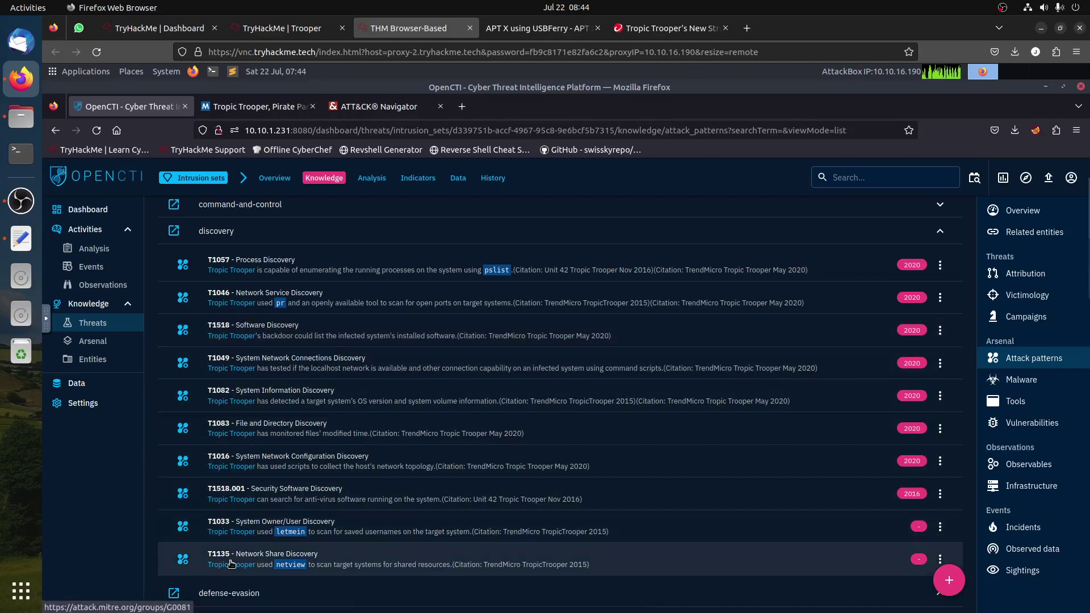
left_click(940, 231)
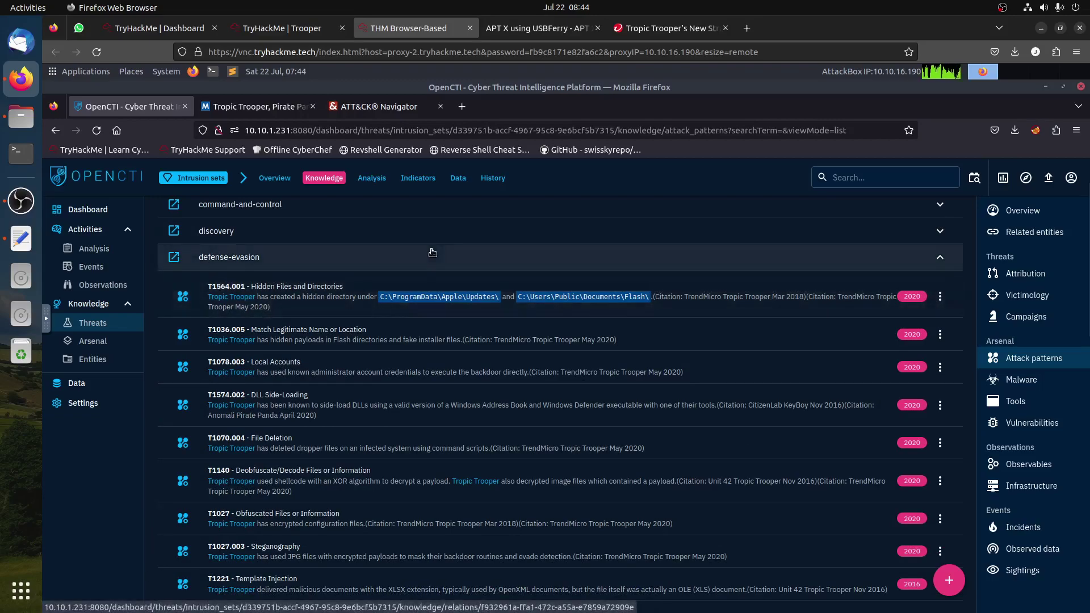
scroll(418, 248, "down", 2)
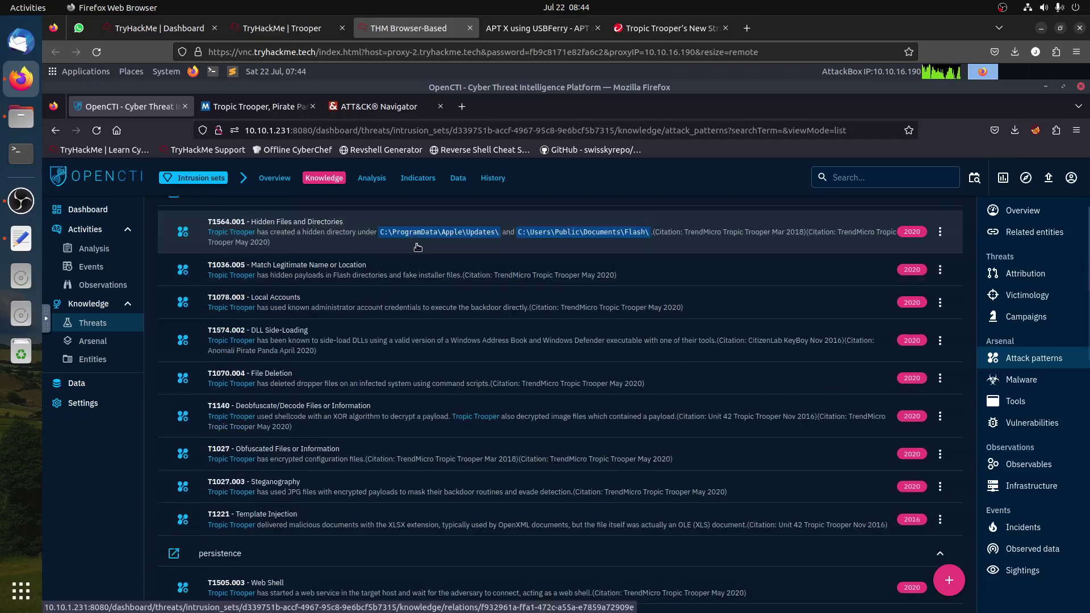
scroll(415, 250, "up", 2)
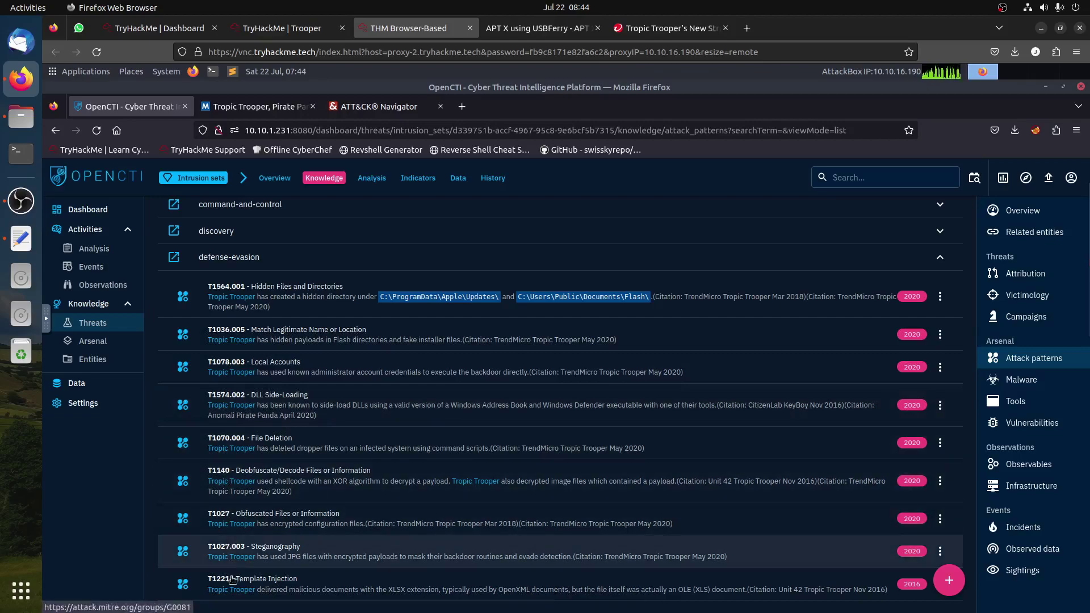
scroll(289, 570, "down", 4)
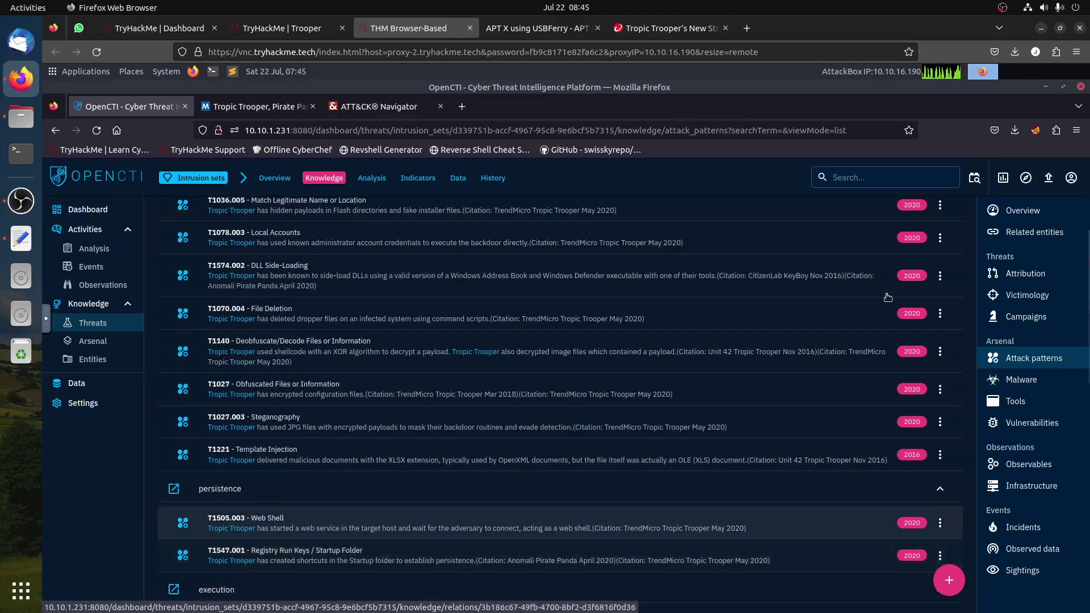
scroll(885, 287, "up", 4)
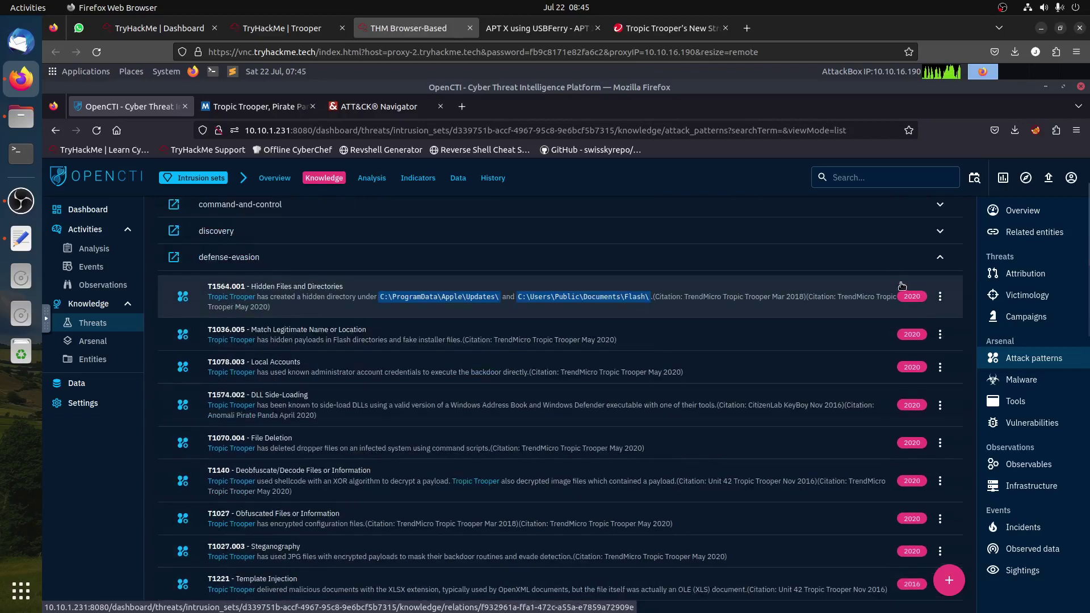
left_click(940, 257)
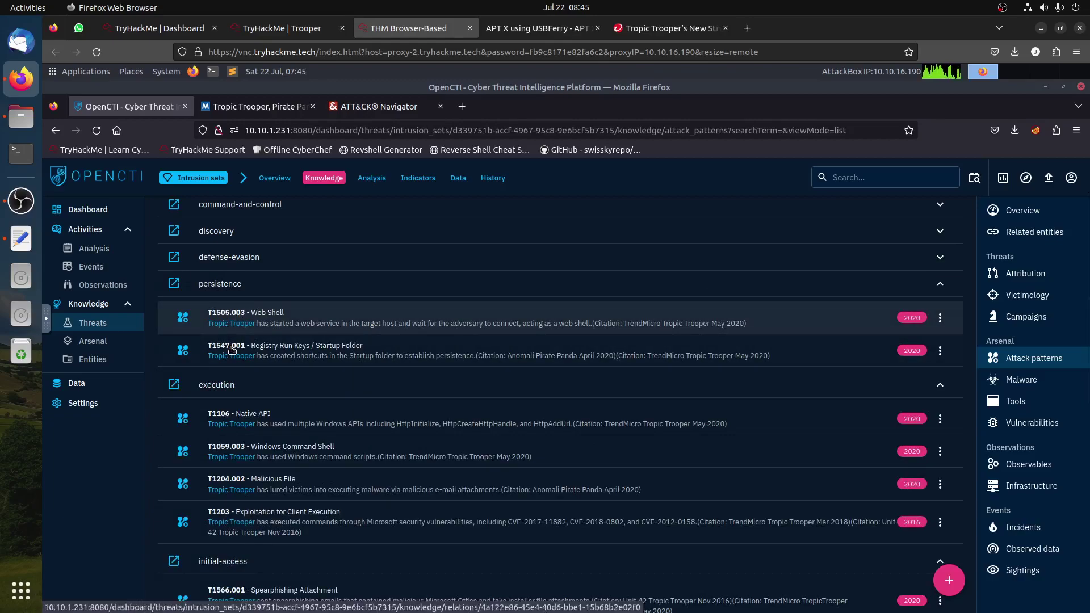
Step: Review and collapse the persistence, execution, initial-access and privilege-escalation groups to reach the collection and exfiltration techniques
left_click(938, 290)
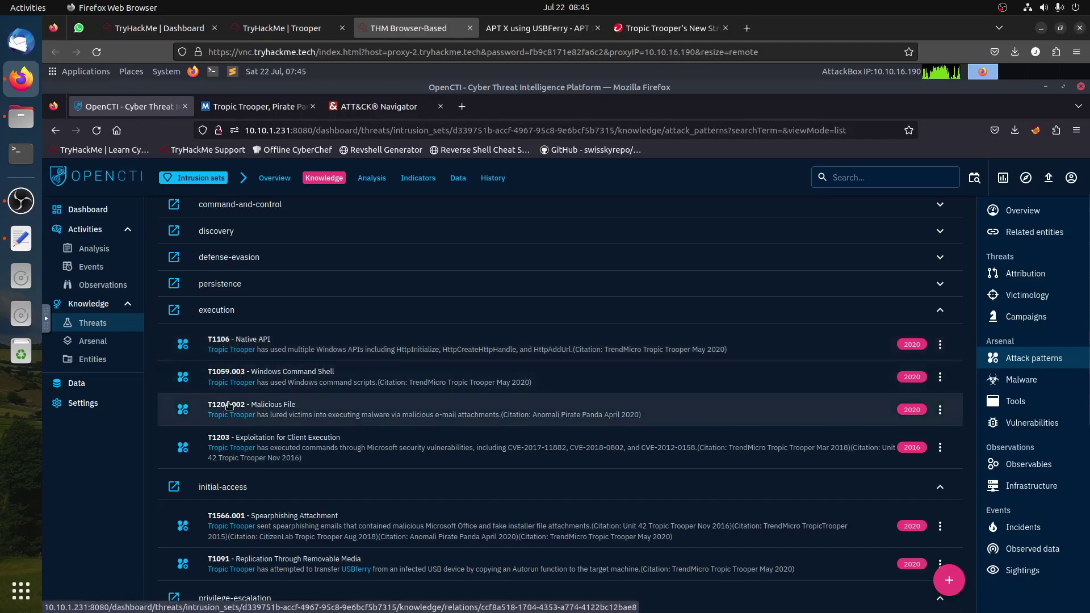
left_click(939, 309)
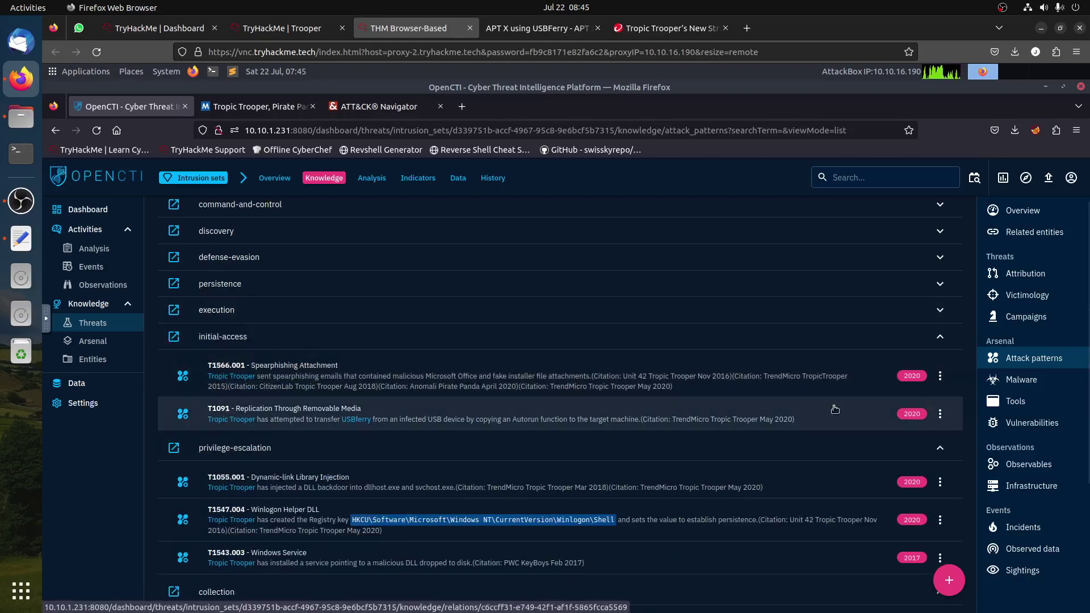
left_click(940, 338)
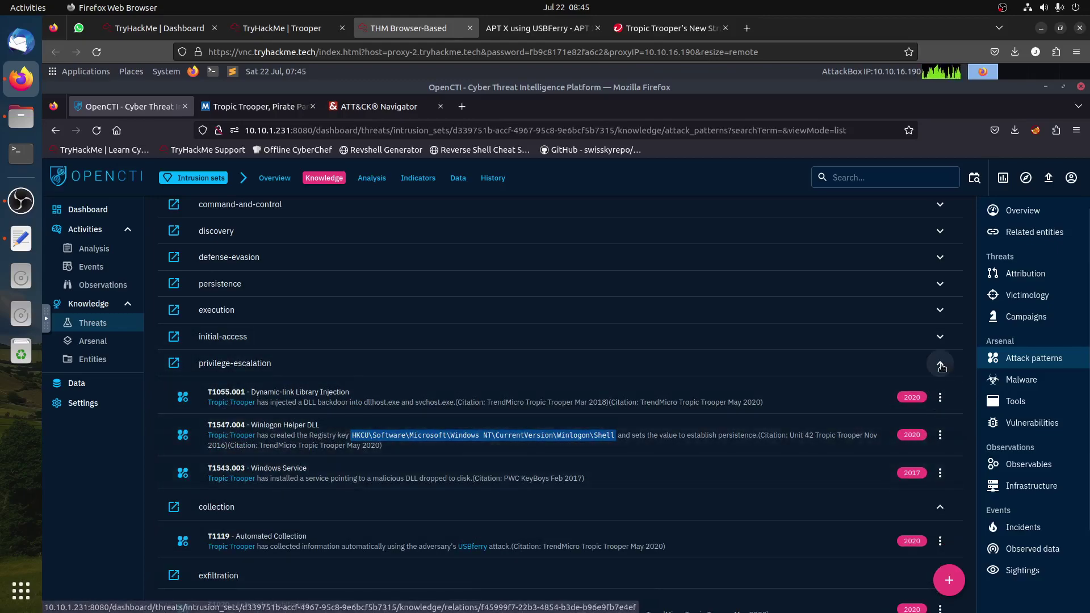
key("Return")
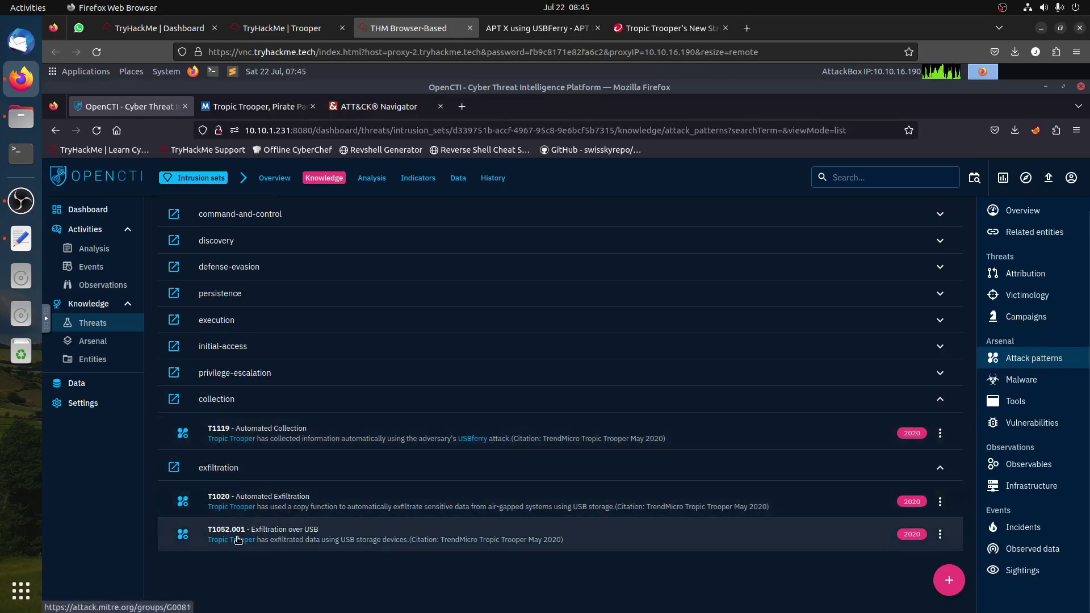
Step: Submit 39 as the TryHackMe answer for how many Attack Pattern techniques are associated with the APT
left_click(282, 28)
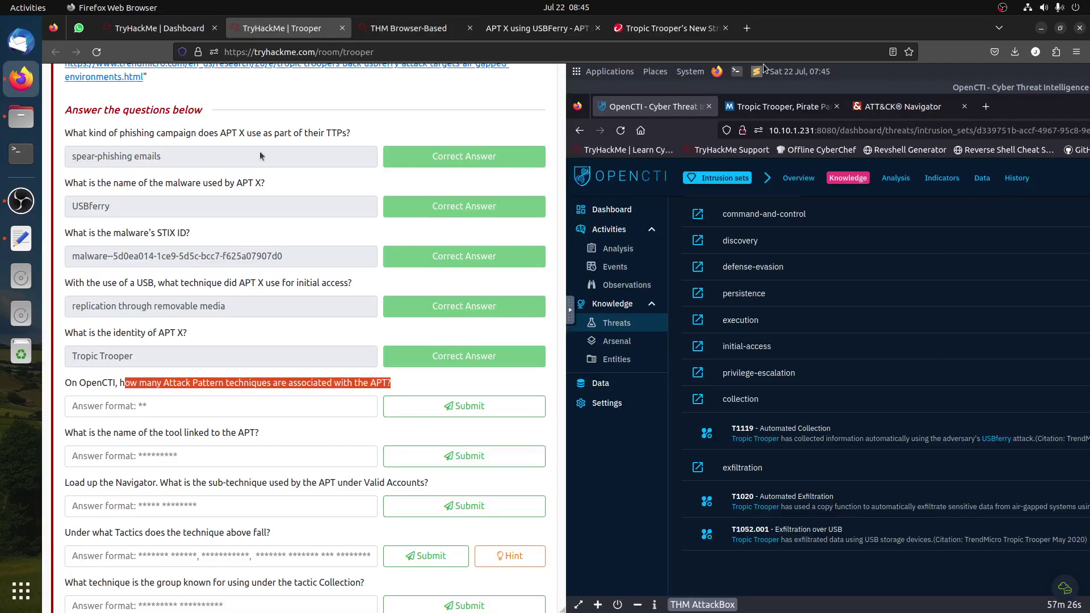
left_click(166, 409)
type("39")
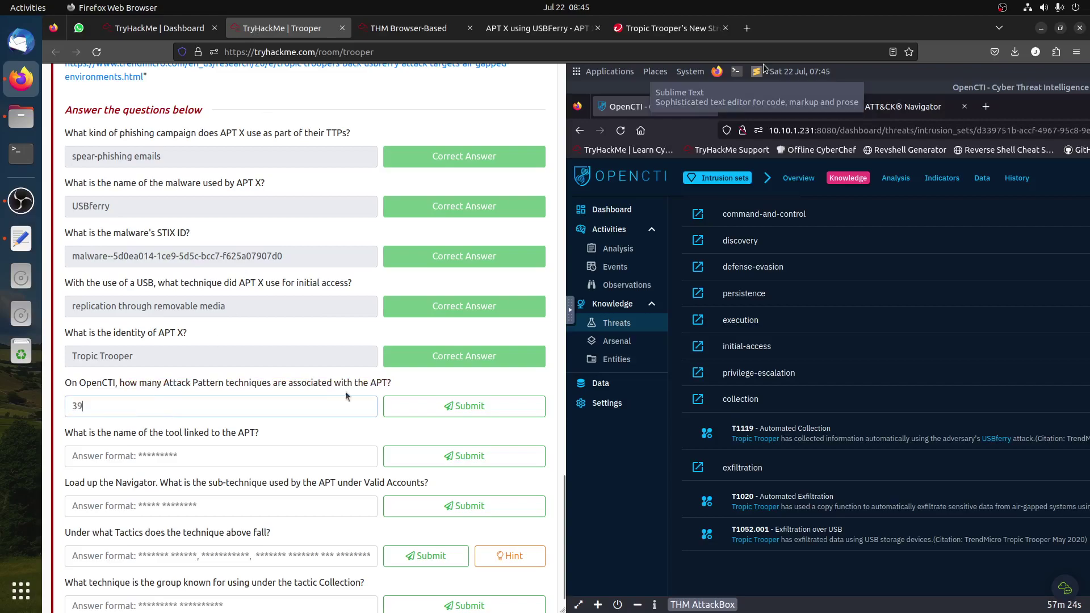
left_click(458, 408)
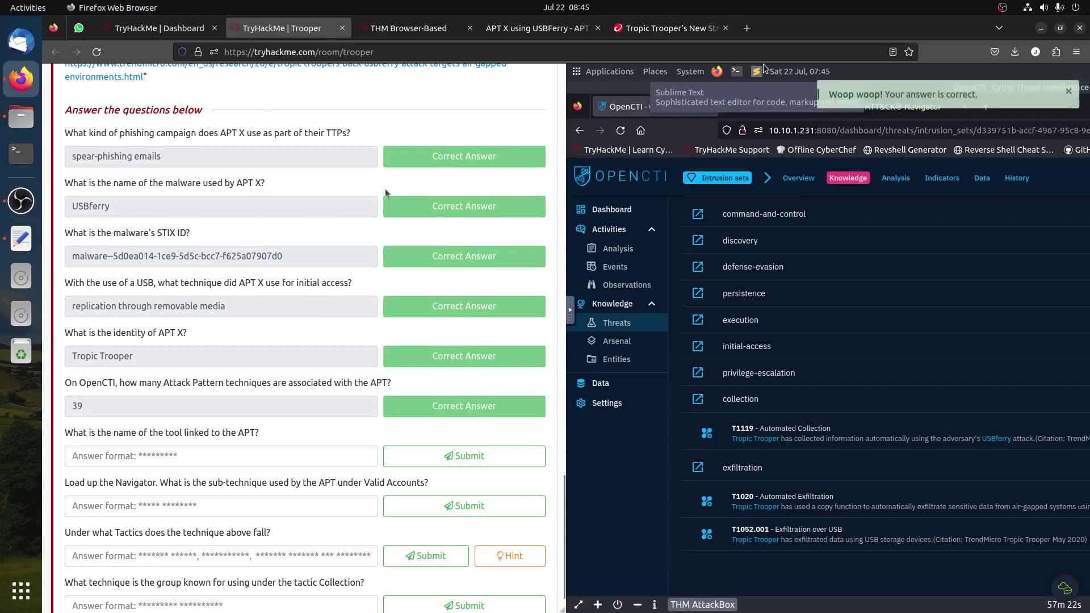
Step: Check the ATT&CK Navigator layer and examine the techniques and software listed on MITRE's Tropic Trooper group page
left_click(375, 30)
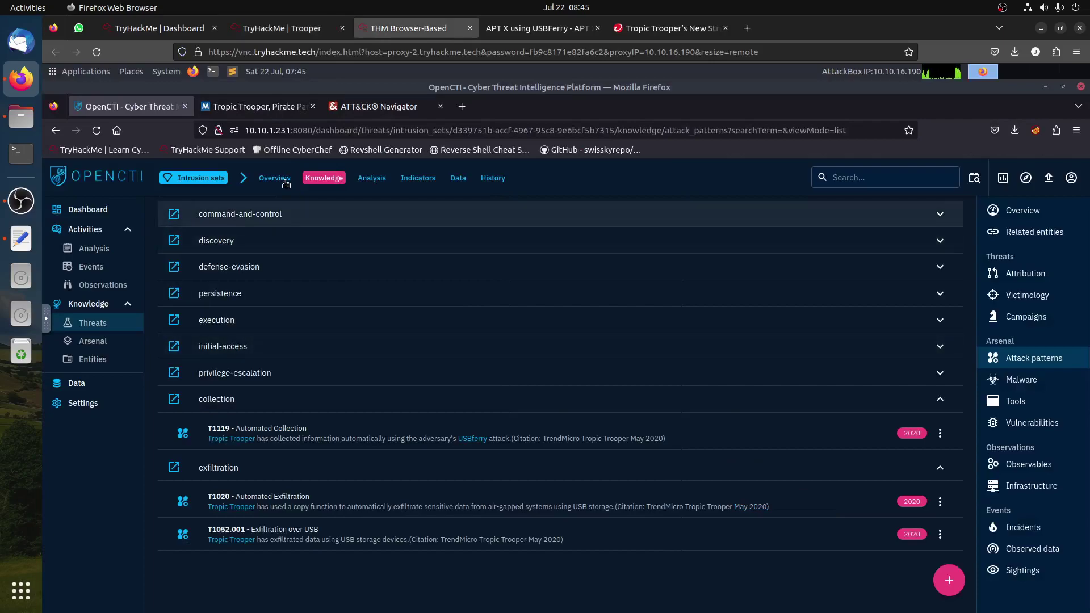
left_click(366, 108)
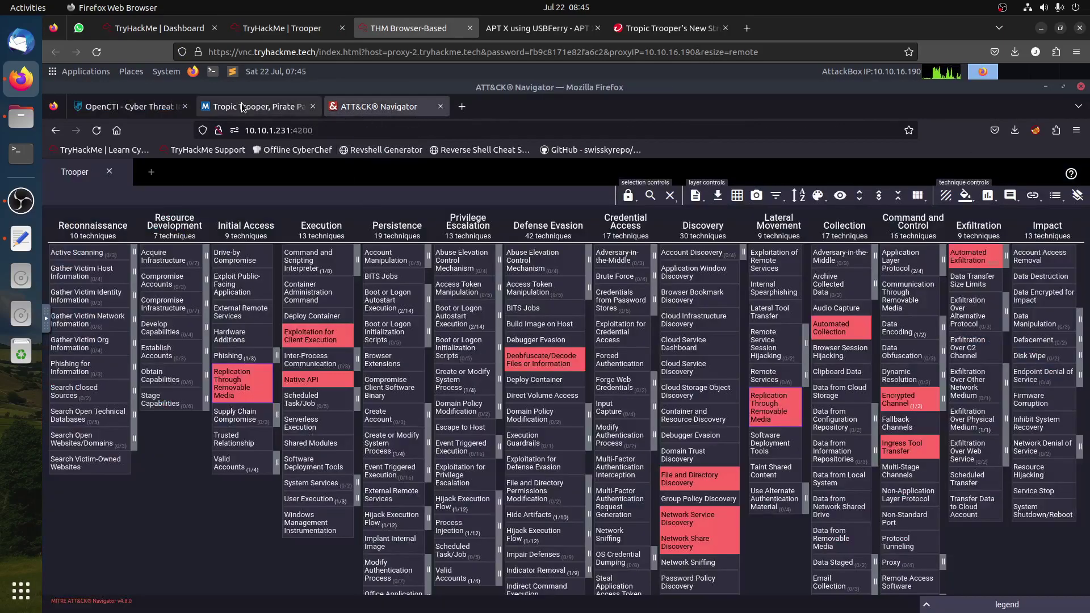
left_click(243, 108)
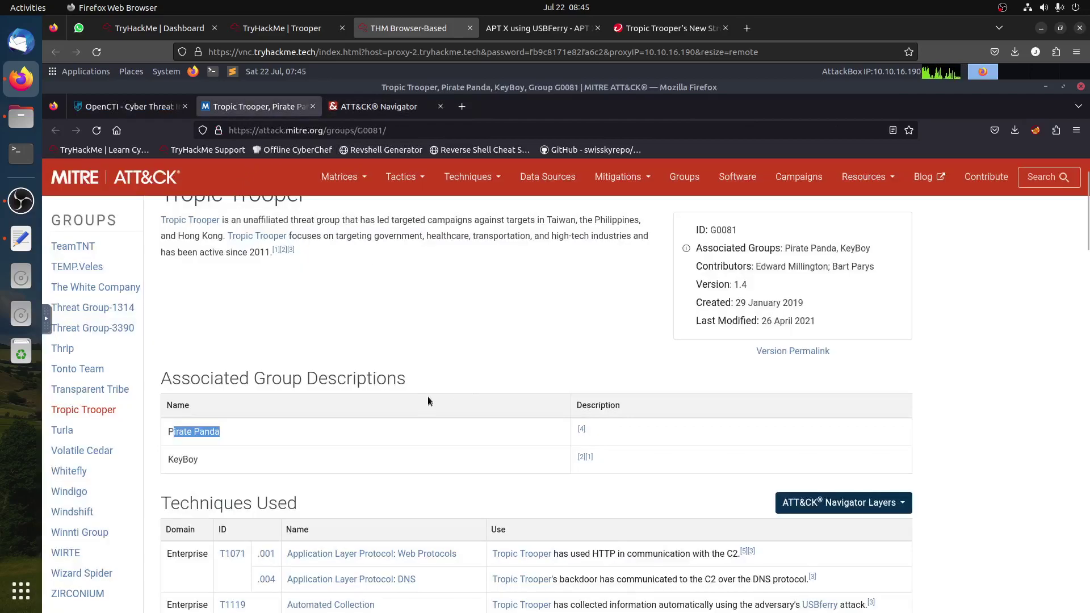
scroll(427, 396, "down", 1)
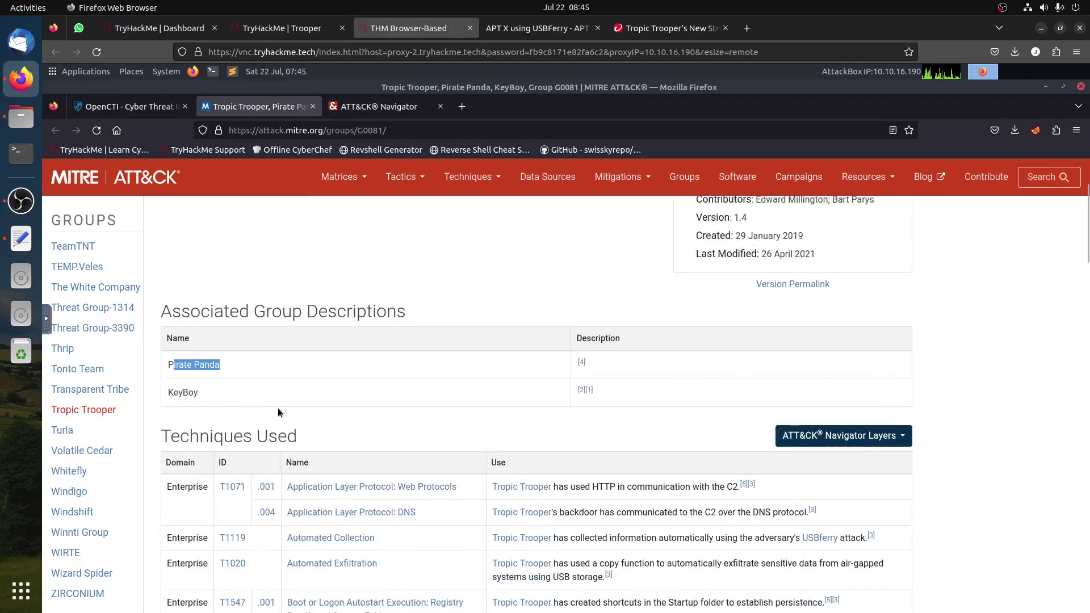
scroll(277, 407, "down", 1)
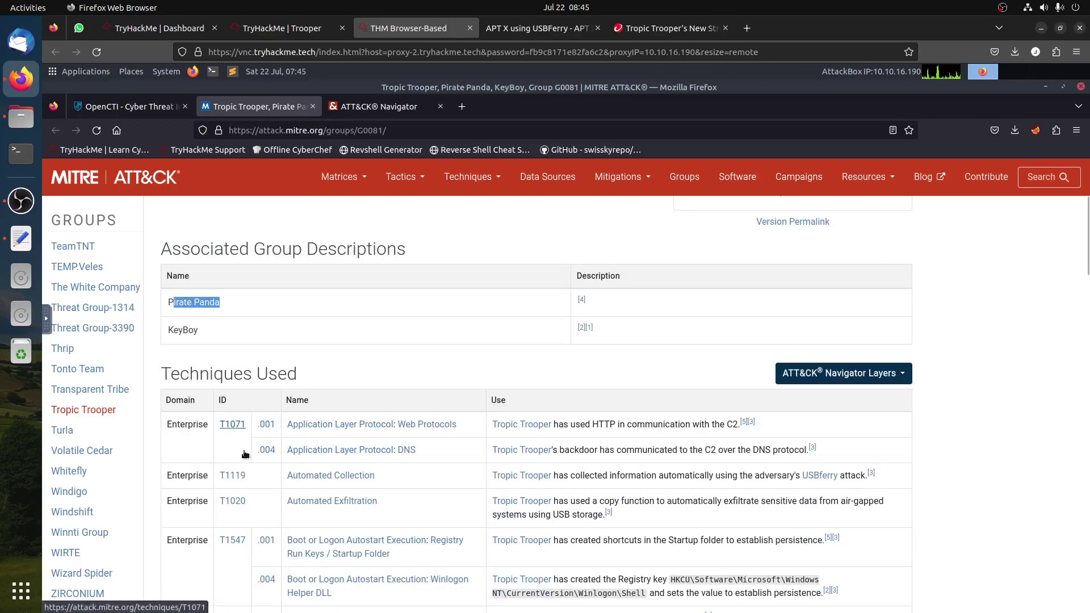
scroll(320, 462, "down", 20)
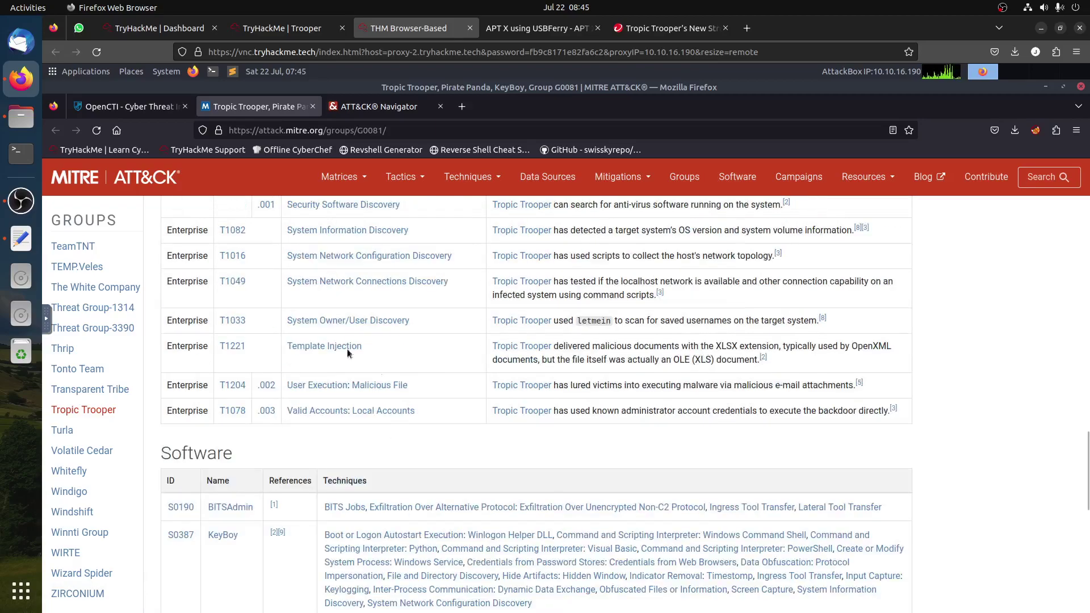
Step: Read the TryHackMe question about the tool linked to the APT and open Tropic Trooper's associated tools in OpenCTI
left_click(282, 28)
scroll(259, 397, "down", 1)
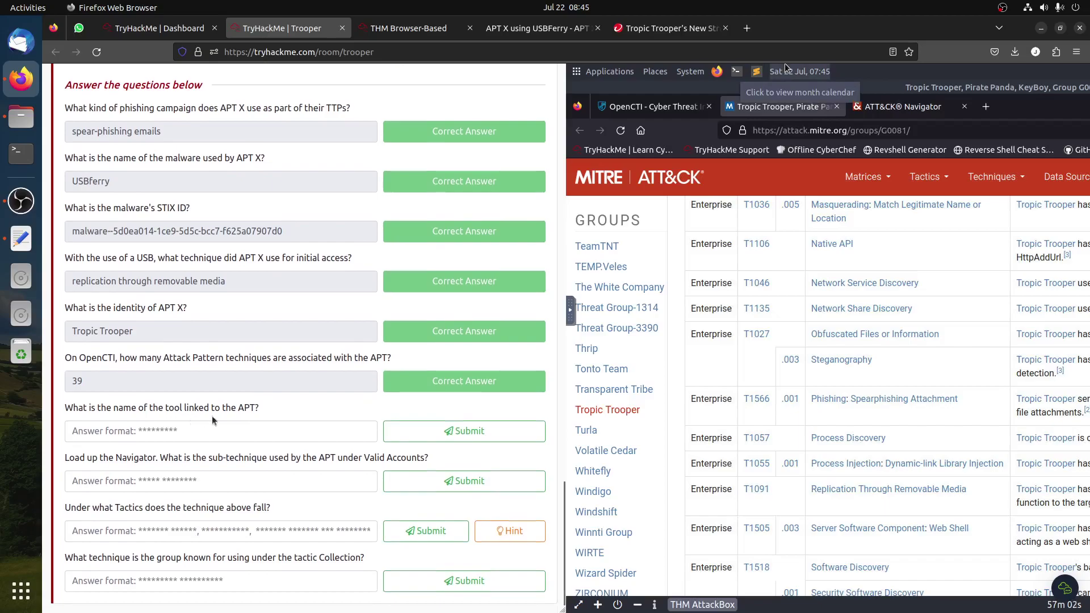
left_click(371, 29)
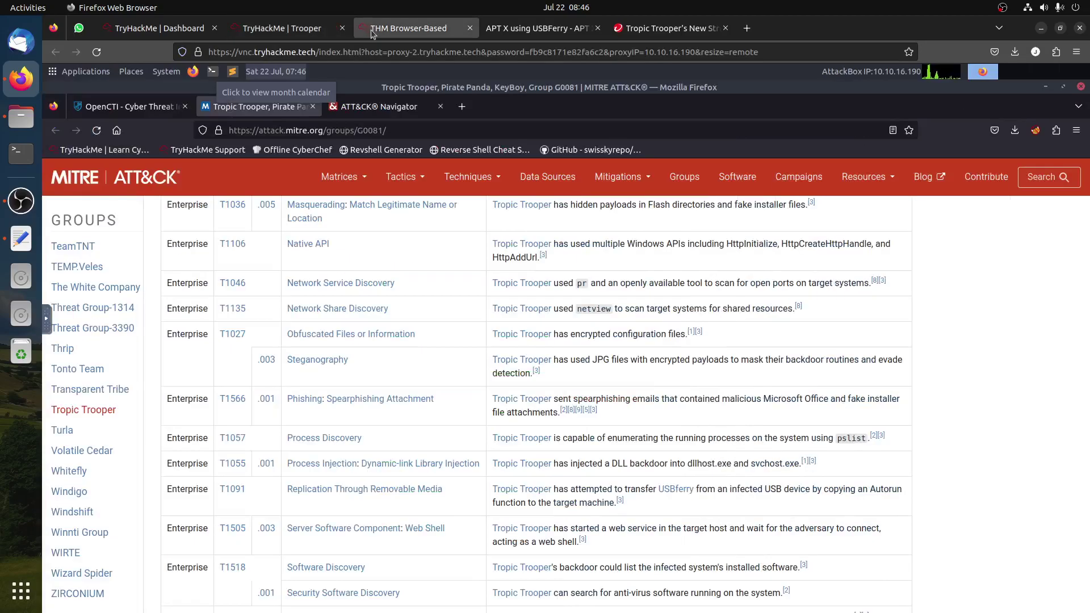
left_click(137, 110)
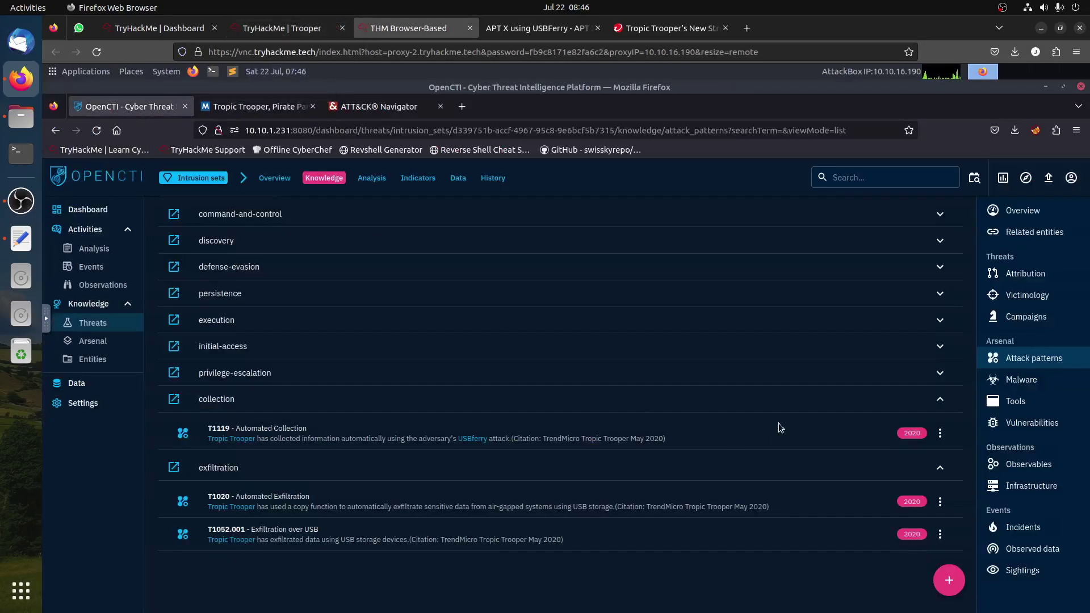
left_click(1028, 408)
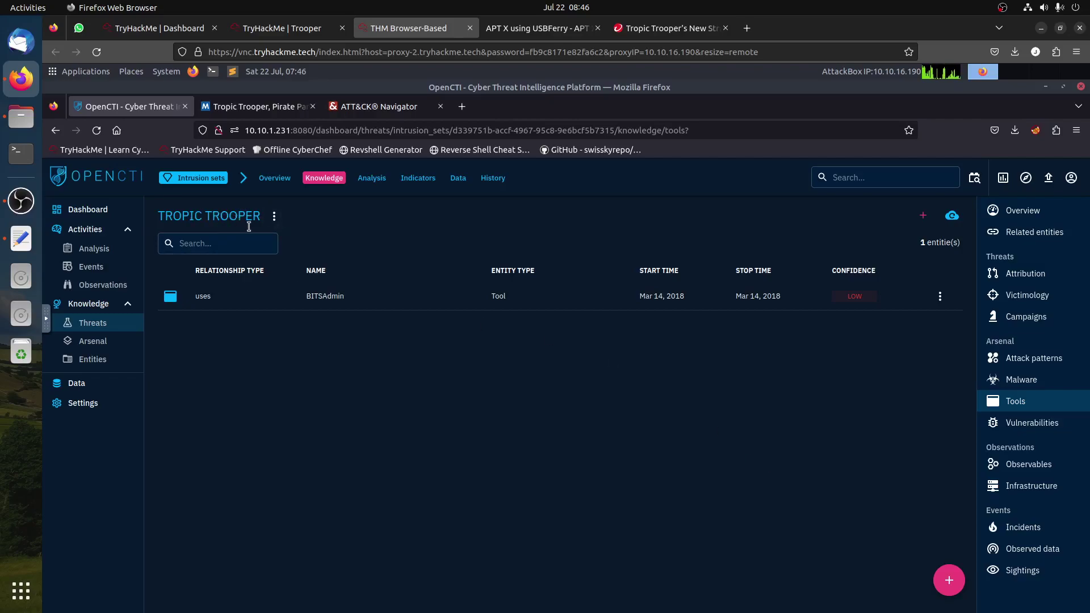
Step: Examine the details of Tropic Trooper's relationship with the BITSAdmin tool and return to the TryHackMe questions
left_click(315, 296)
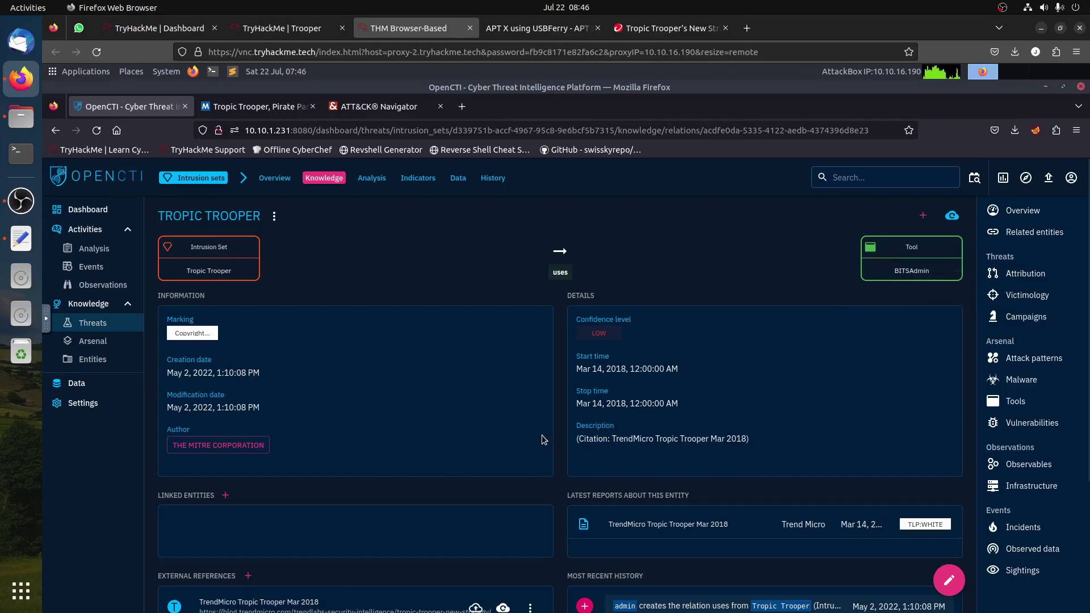
scroll(543, 440, "down", 3)
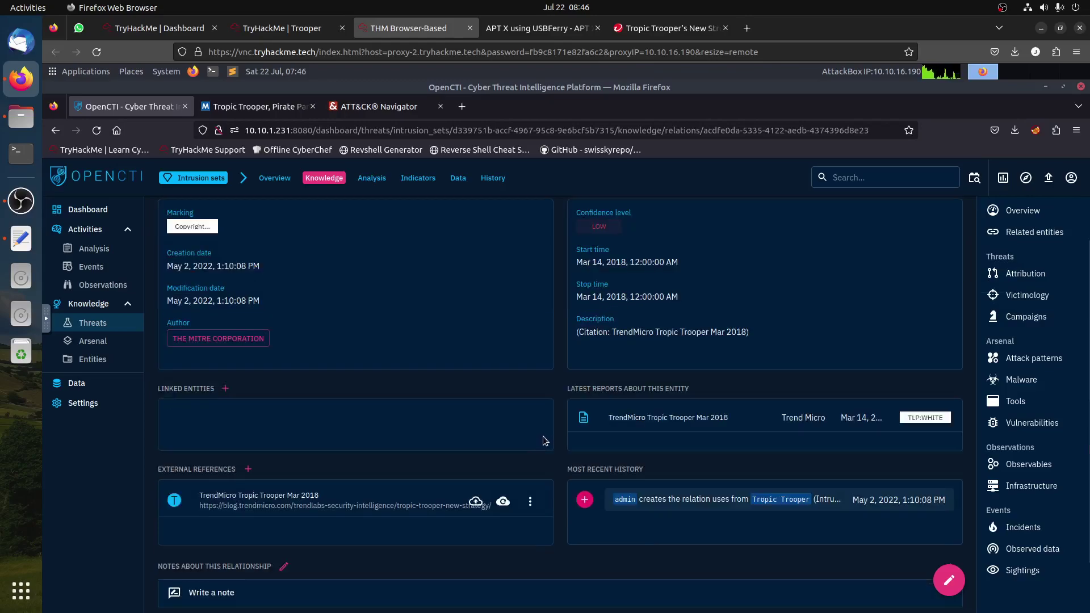
scroll(896, 295, "up", 3)
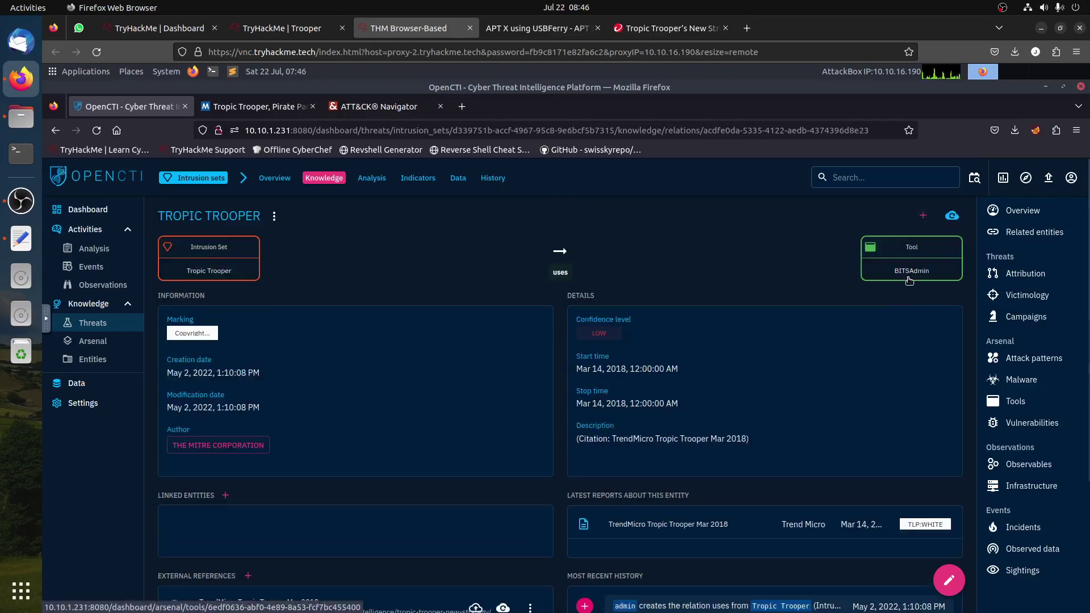
left_click(282, 28)
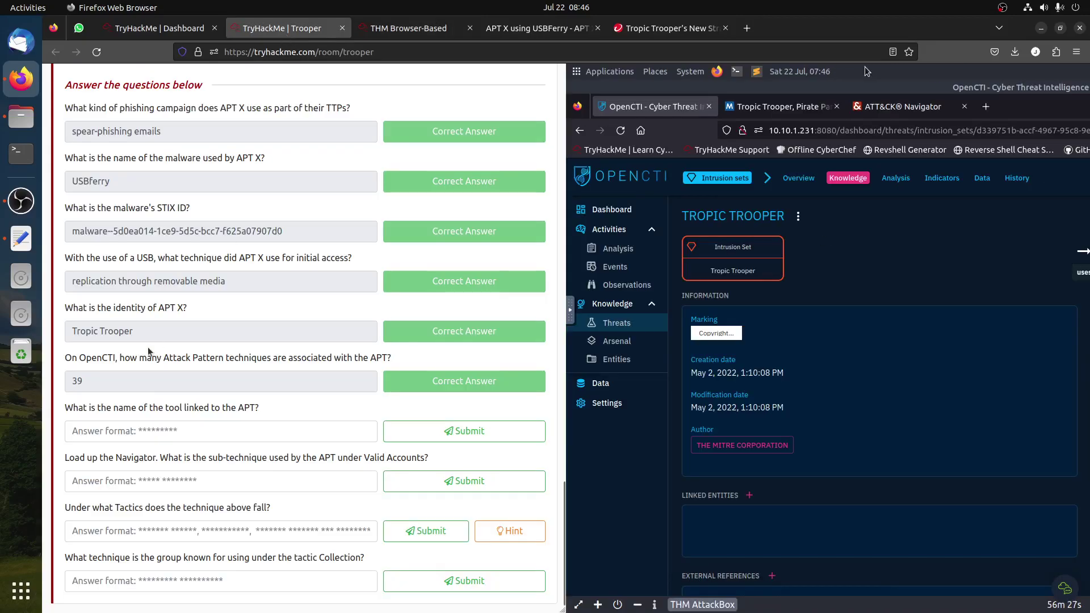
Step: Submit BITSadmin as the TryHackMe answer for the name of the tool linked to the APT
left_click(148, 431)
type("BITSadm")
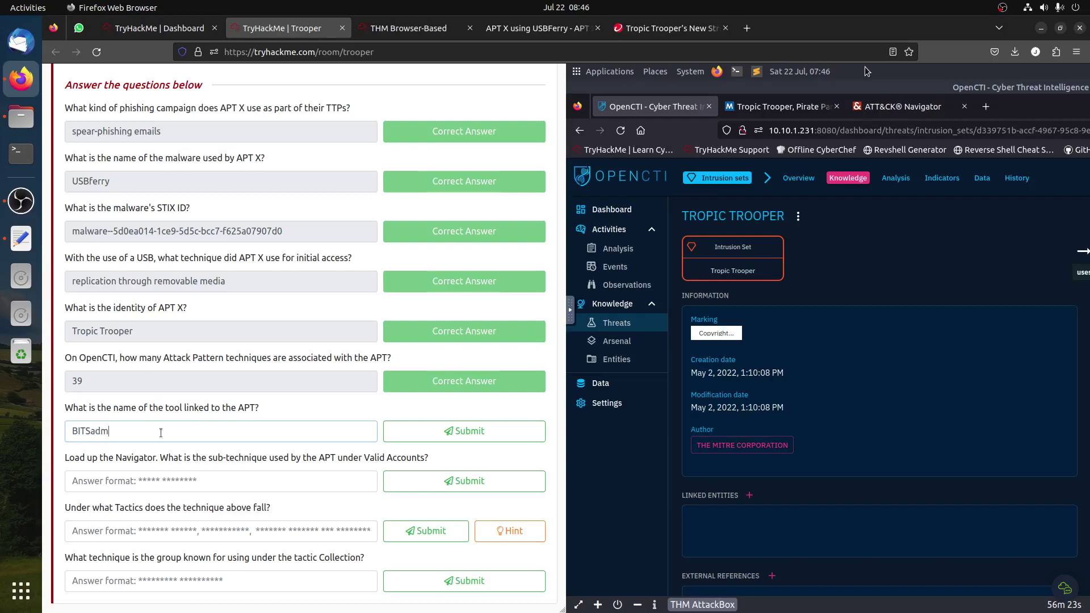
type("in")
left_click(463, 430)
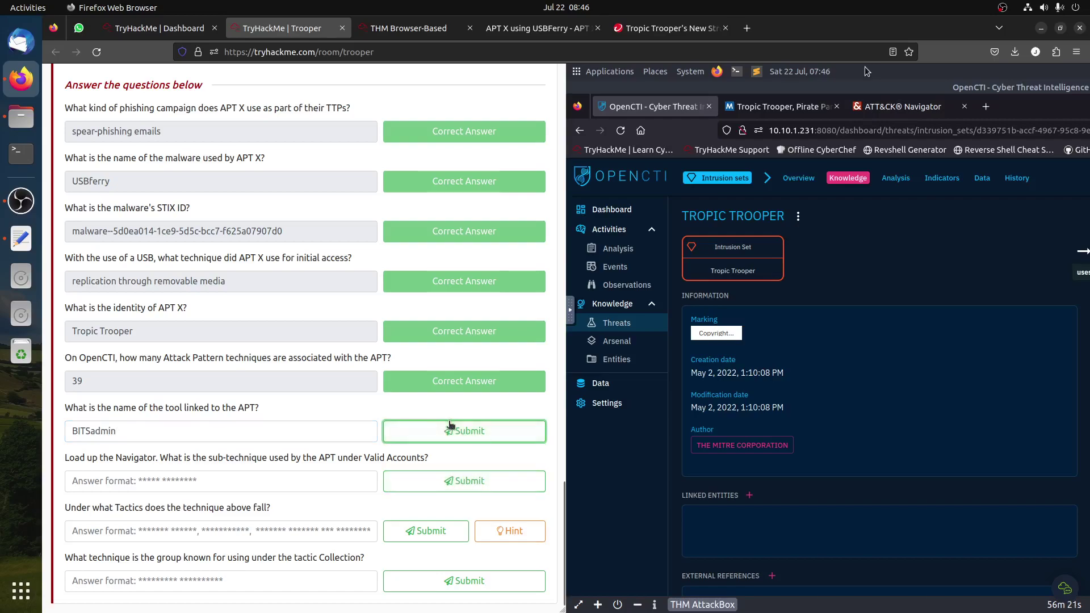
Step: Search OpenCTI for "tropic trooper" and examine the overview and knowledge of the Active Setup attack pattern
key("ctrl+Tab")
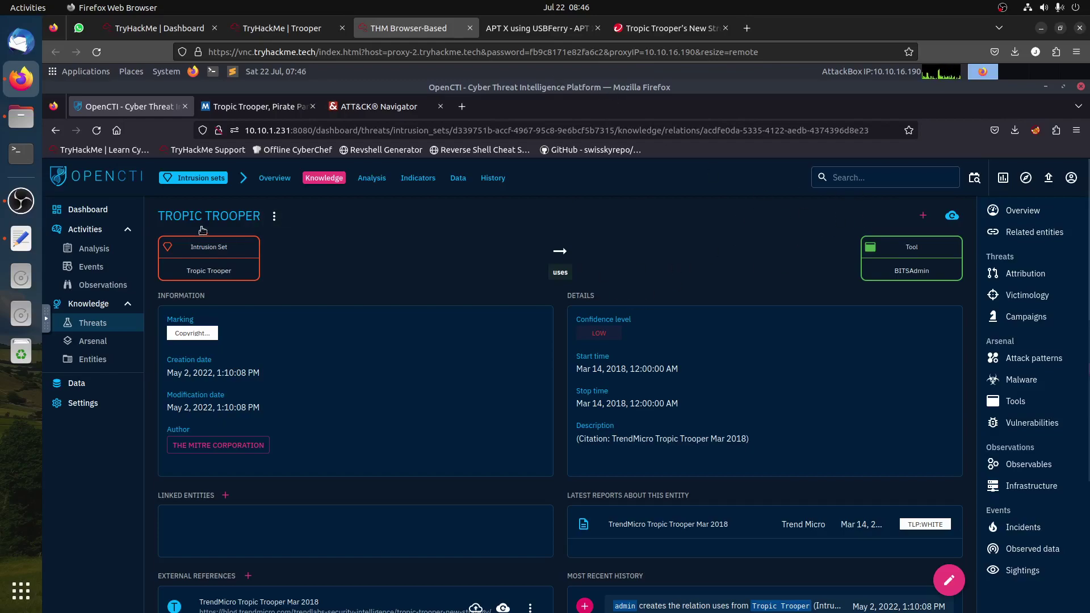
left_click(852, 178)
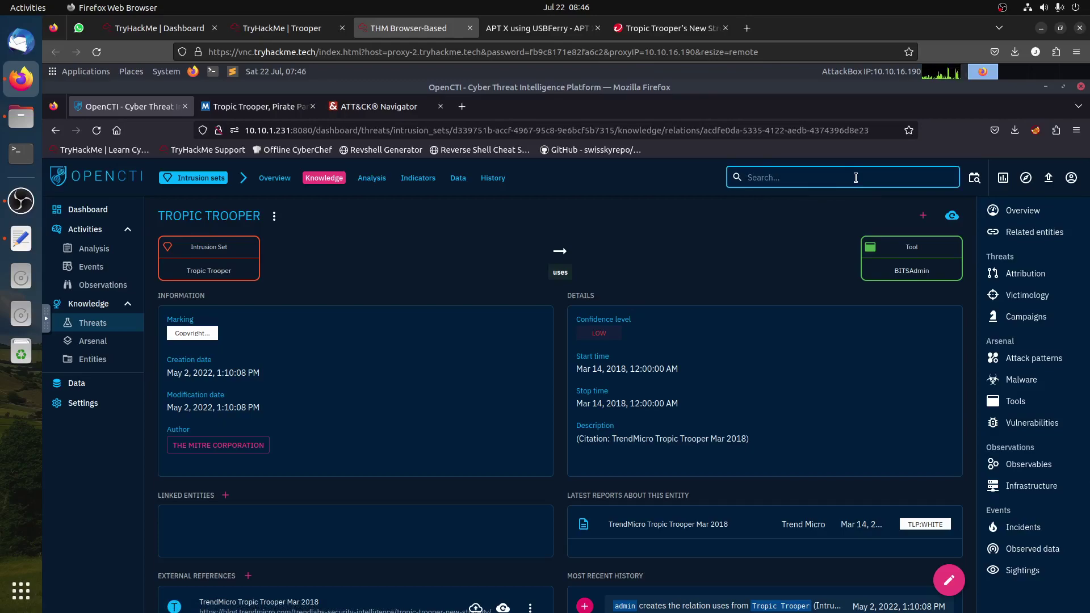
type("tropic trooper")
key("Return")
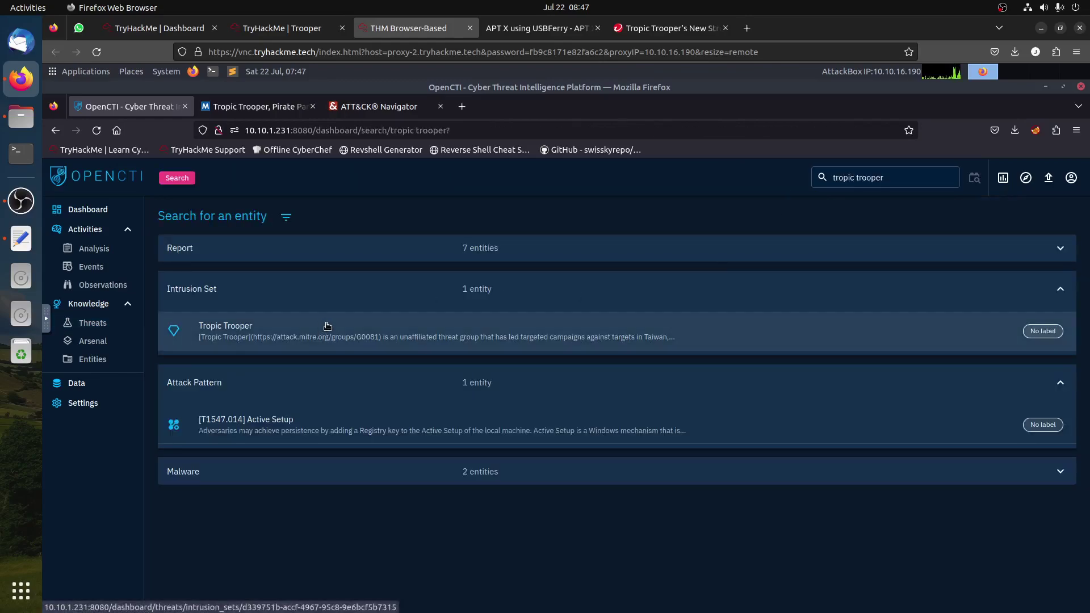
left_click(264, 413)
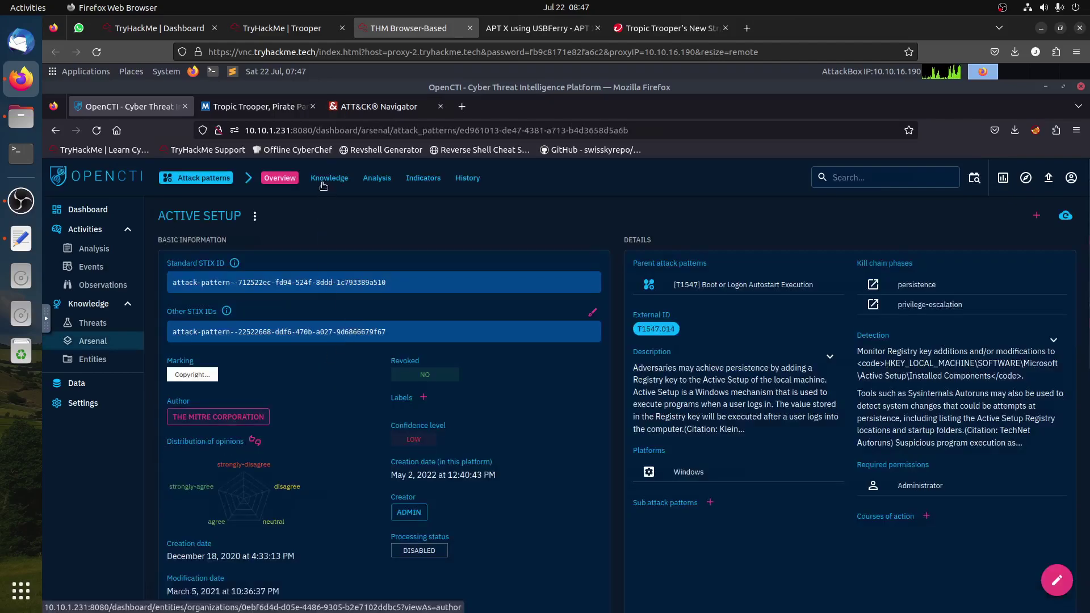
left_click(328, 178)
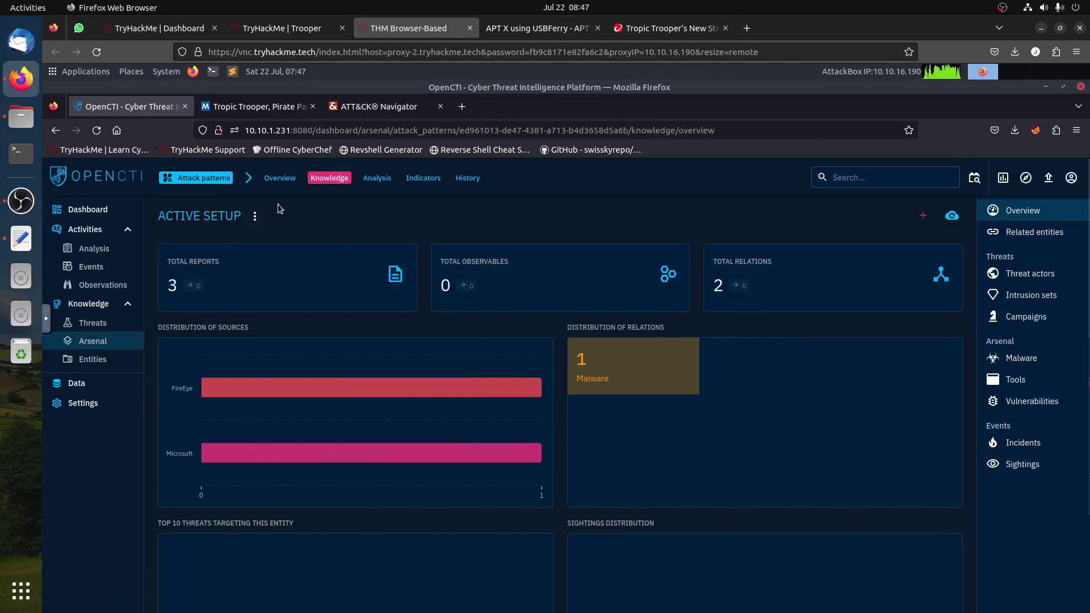
left_click(55, 131)
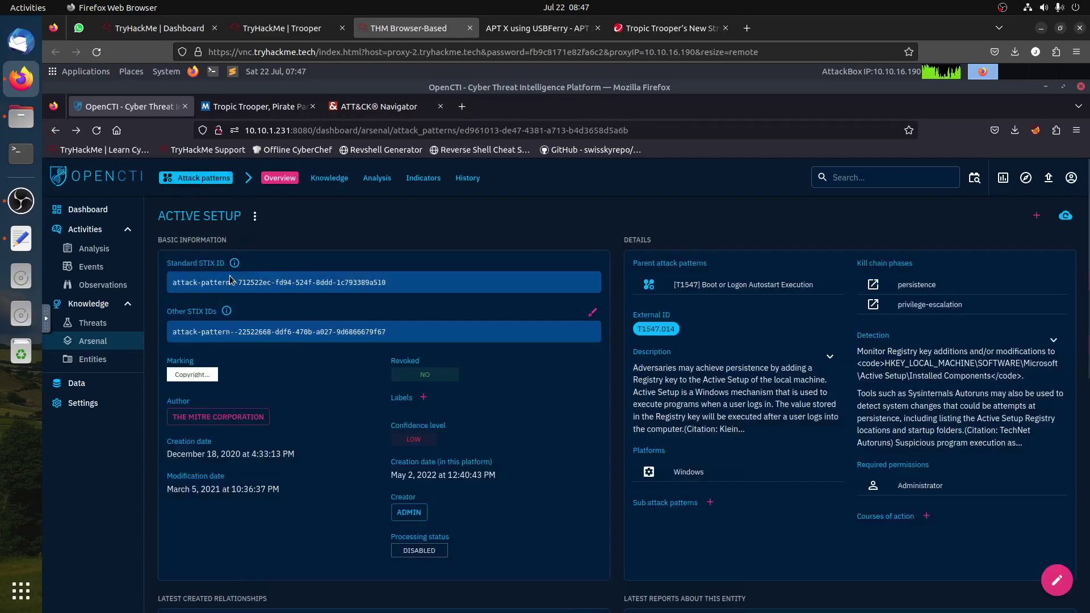
left_click(55, 130)
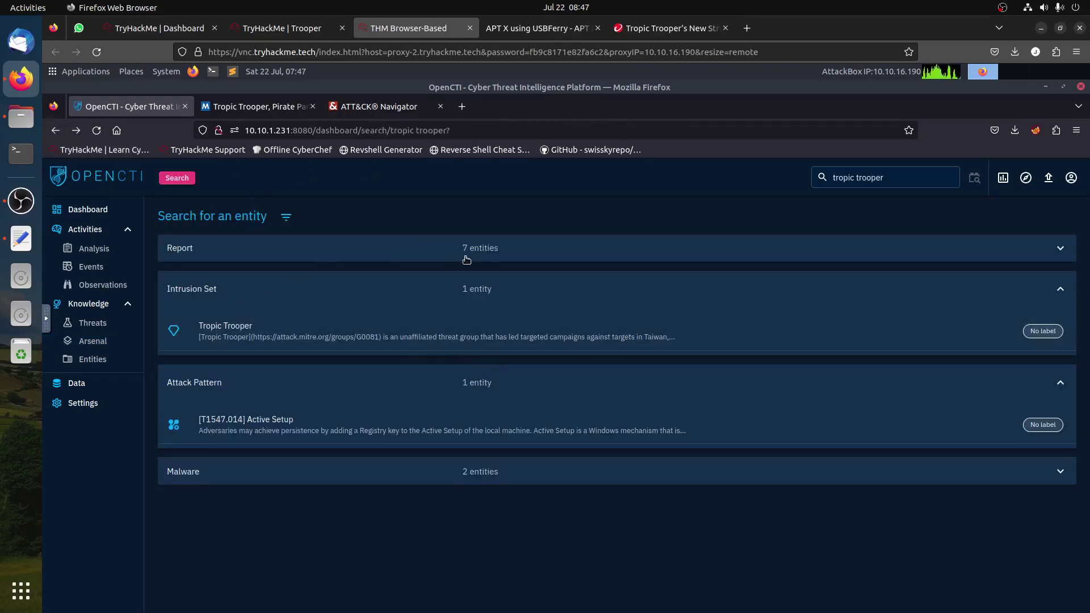
Step: Expand the reports found for Tropic Trooper, check TrendMicro Tropic Trooper Mar 2018 and return to the search results
left_click(467, 250)
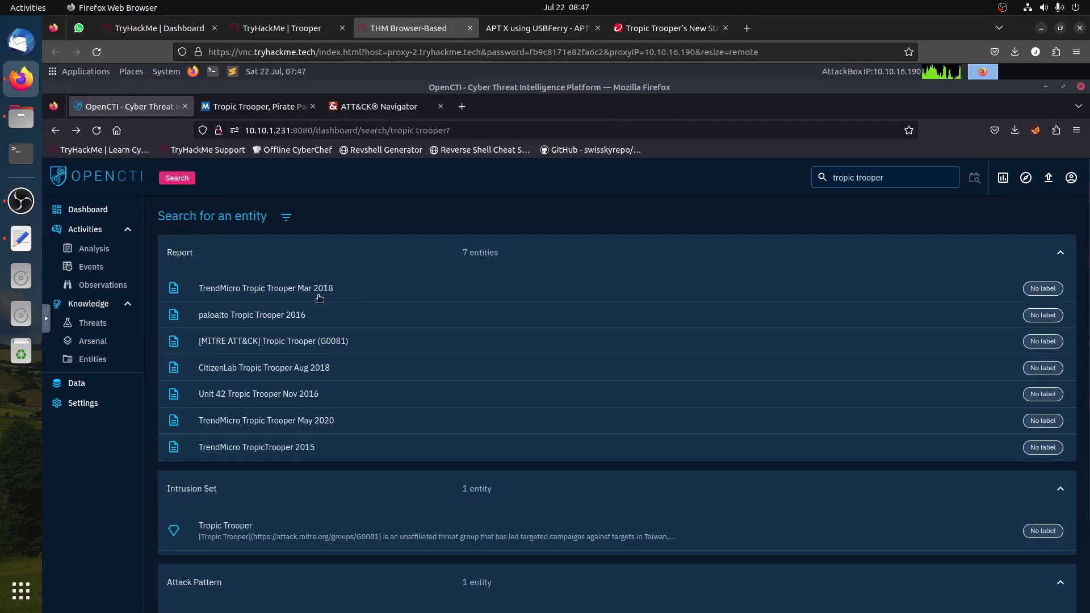
left_click(238, 290)
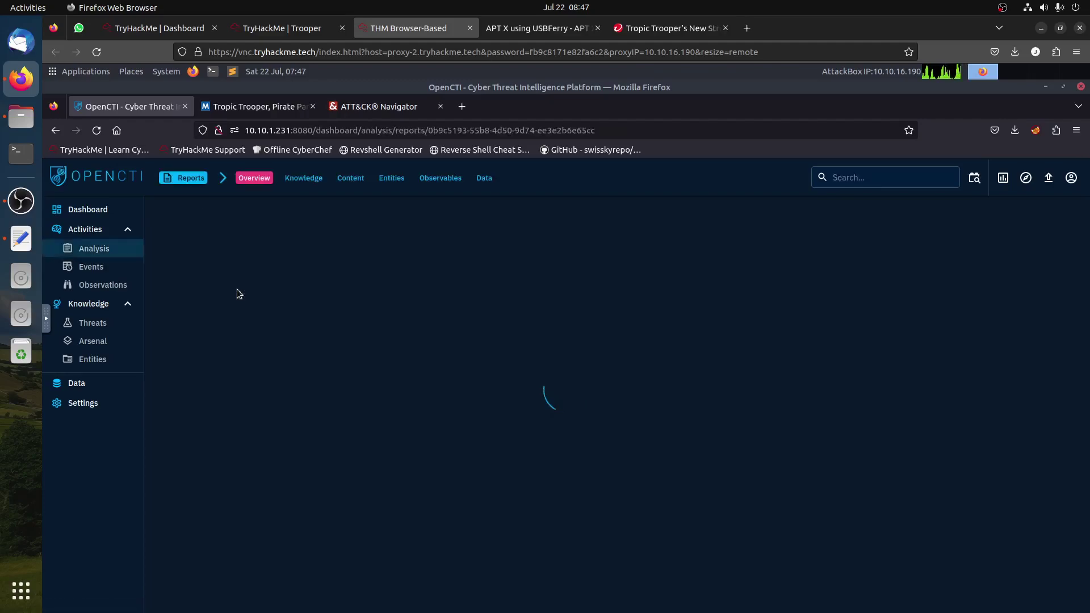
left_click(55, 130)
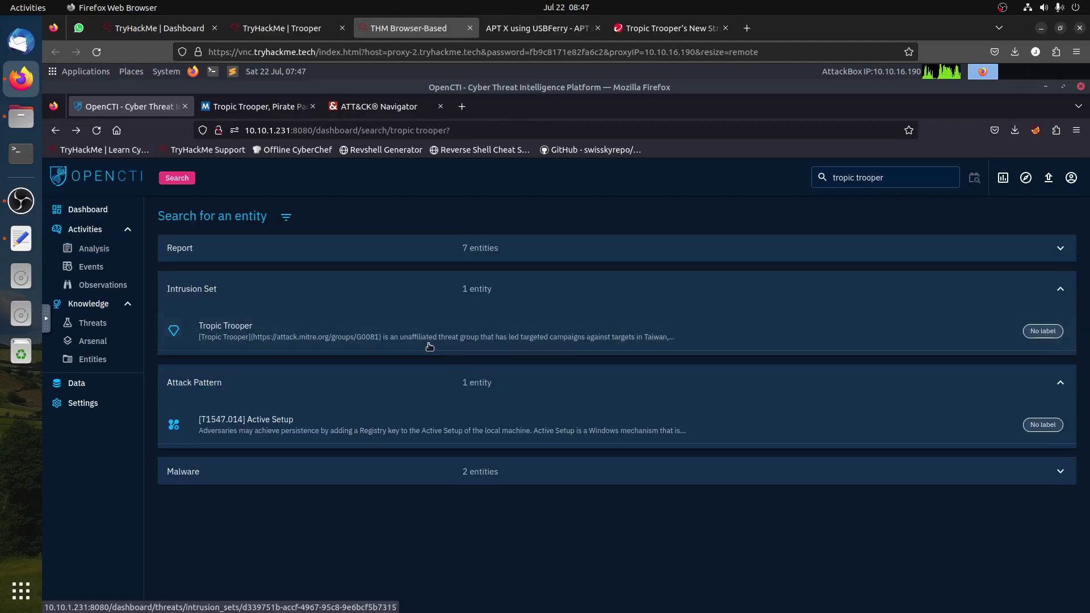
Step: Open the Tropic Trooper intrusion set's knowledge in OpenCTI and list its associated tools
left_click(225, 330)
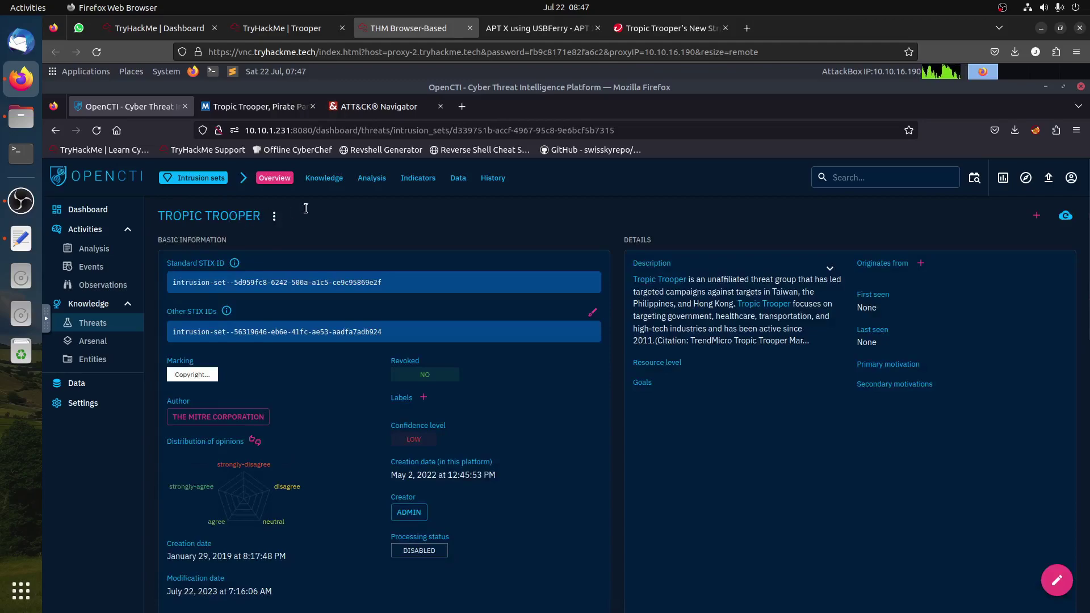
left_click(315, 179)
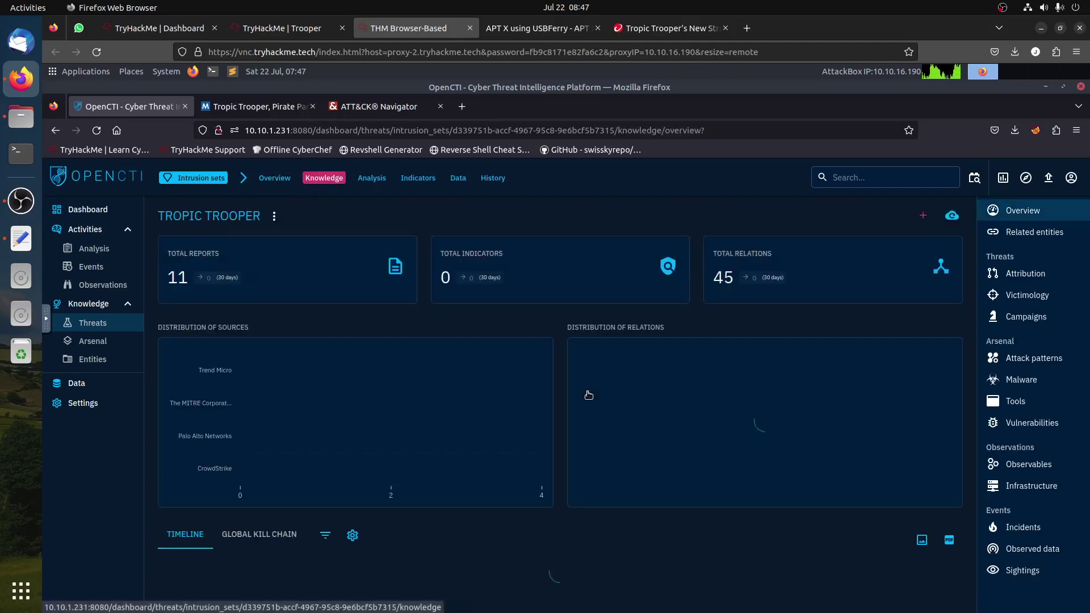
left_click(1016, 403)
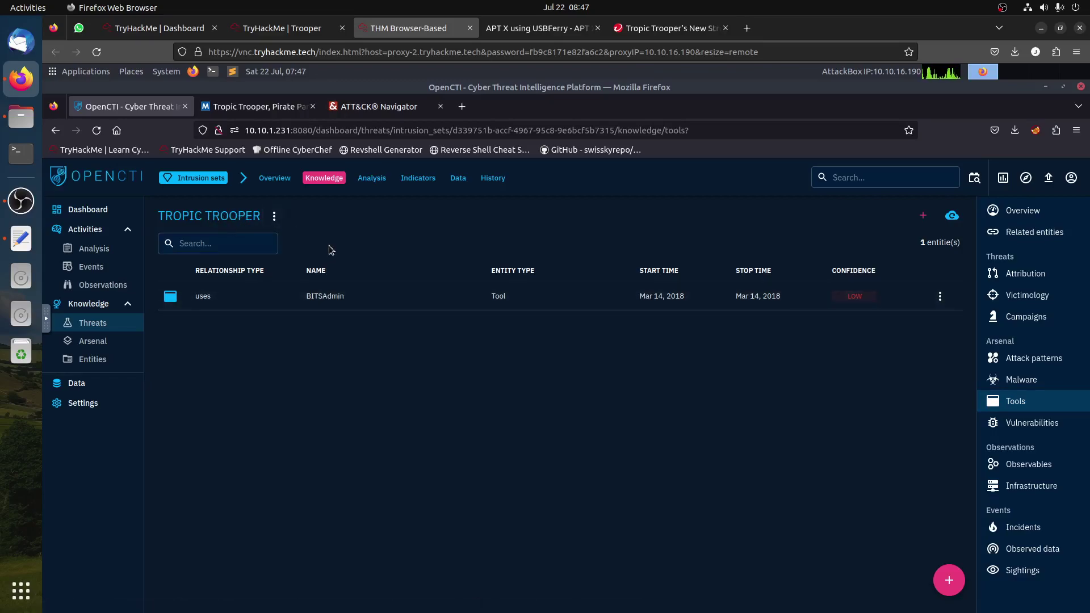
Step: Read the TryHackMe question about the sub-technique under Valid Accounts and return to the AttackBox
left_click(272, 29)
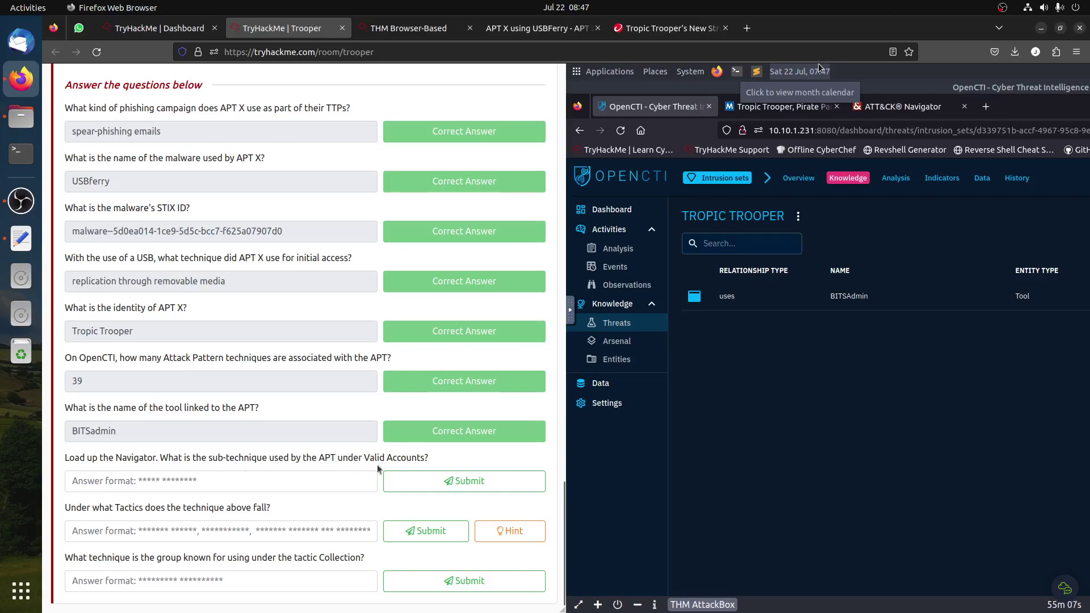
left_click_drag(424, 457, 326, 450)
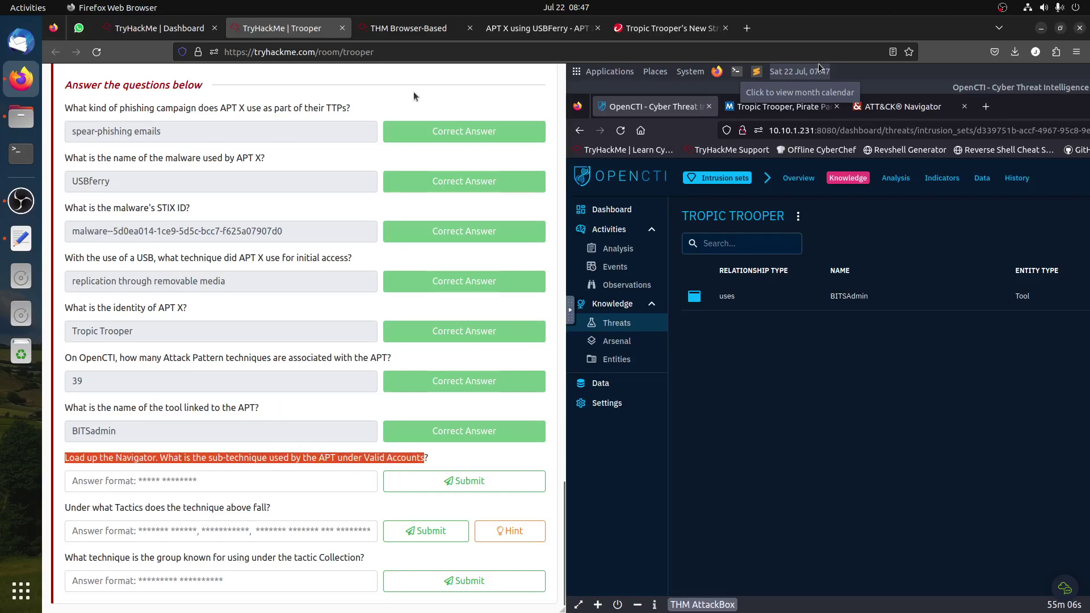
left_click(409, 28)
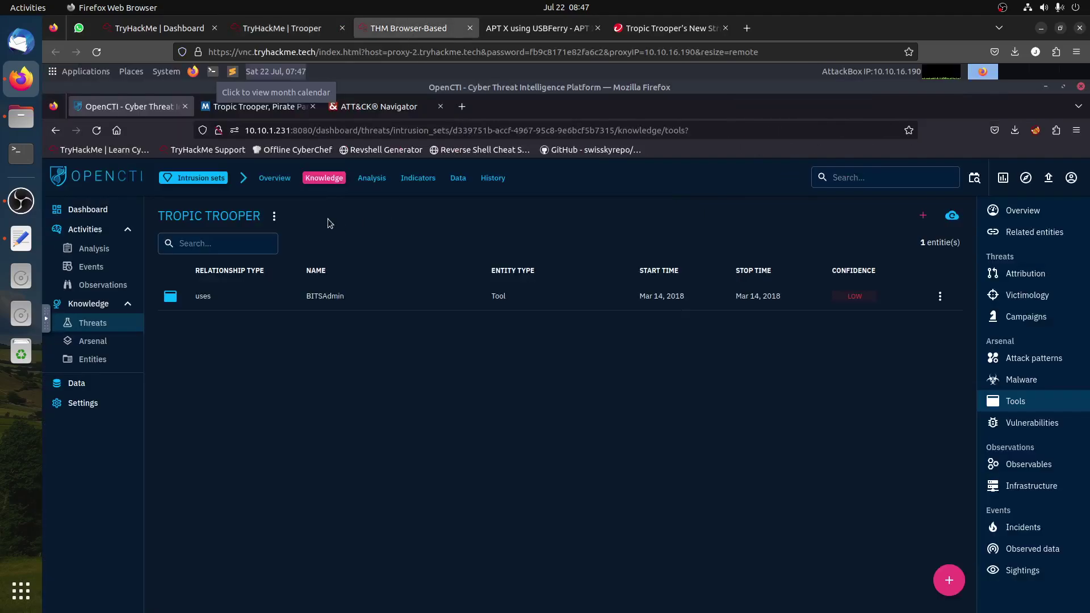
Step: Find "valid" in the ATT&CK Navigator's Trooper layer and expand the annotated sub-techniques to examine those under Valid Accounts
left_click(387, 116)
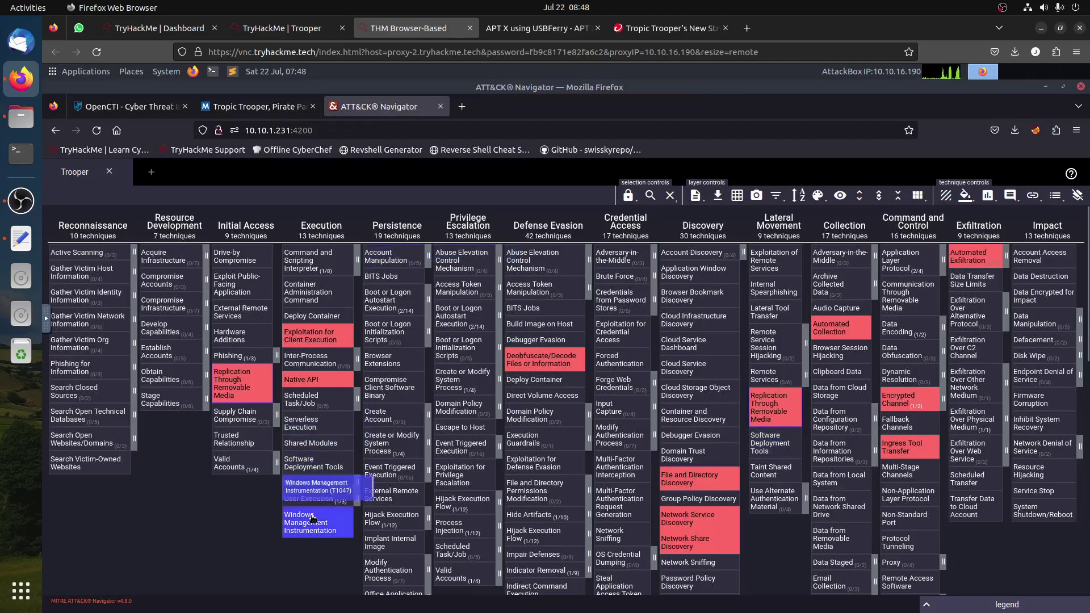
key("ctrl+f")
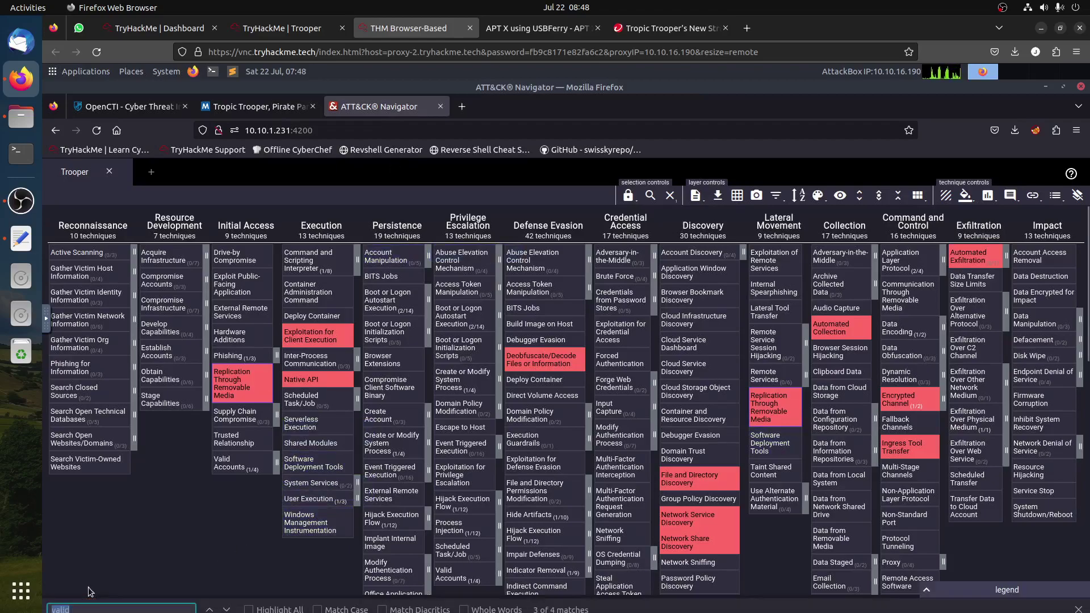
type("valid")
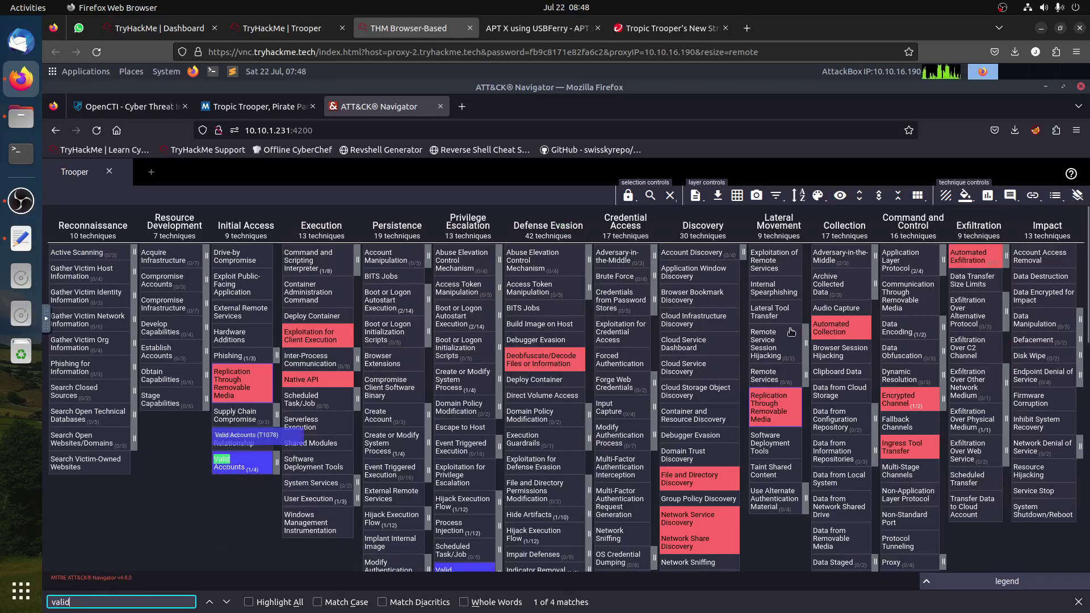
left_click(897, 196)
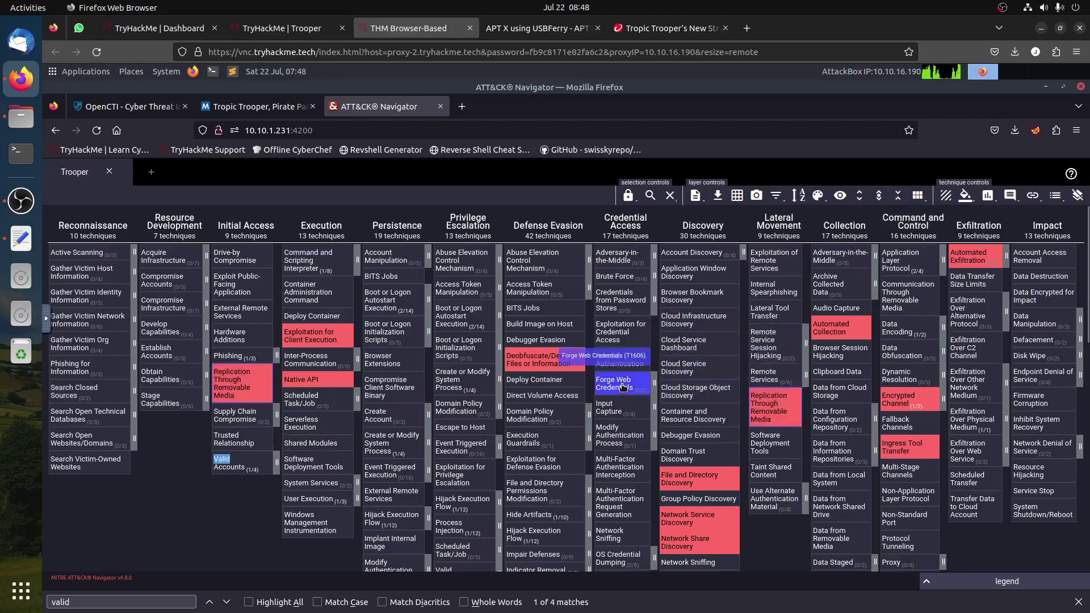
left_click(878, 196)
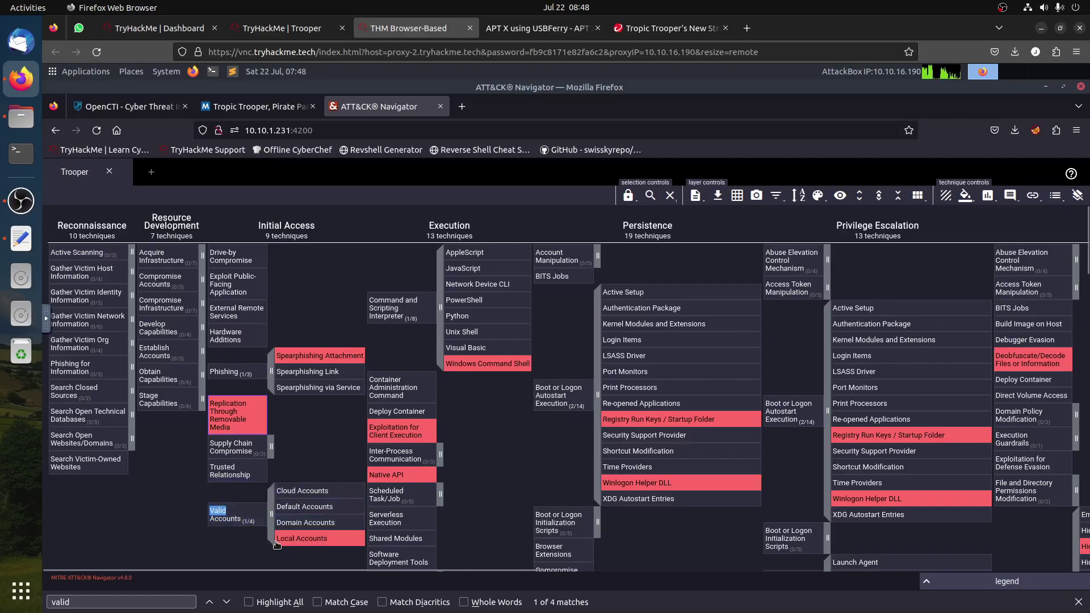
Step: Submit "local accounts" as the TryHackMe answer for the sub-technique used under Valid Accounts
left_click(276, 27)
type("local accounts")
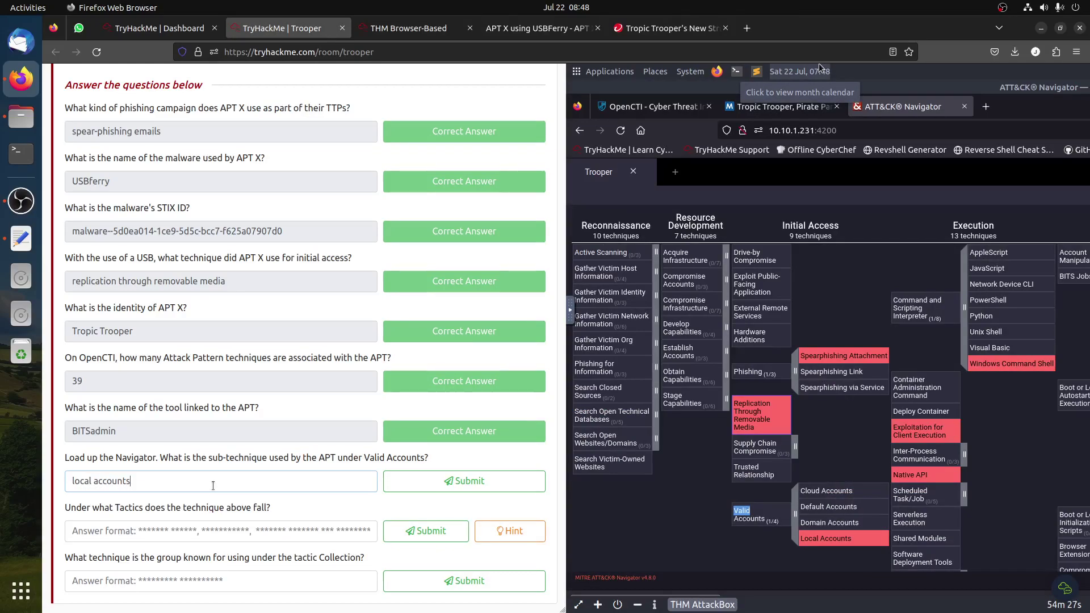
left_click(502, 479)
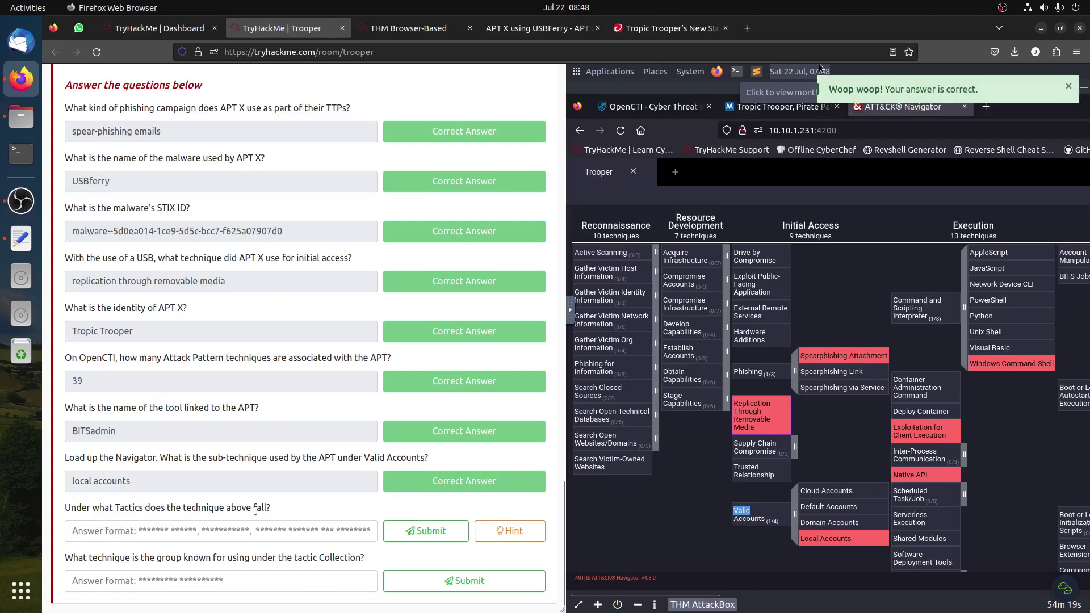
Step: View the hint for the TryHackMe question about the technique's tactics and reread the Valid Accounts question
left_click(509, 534)
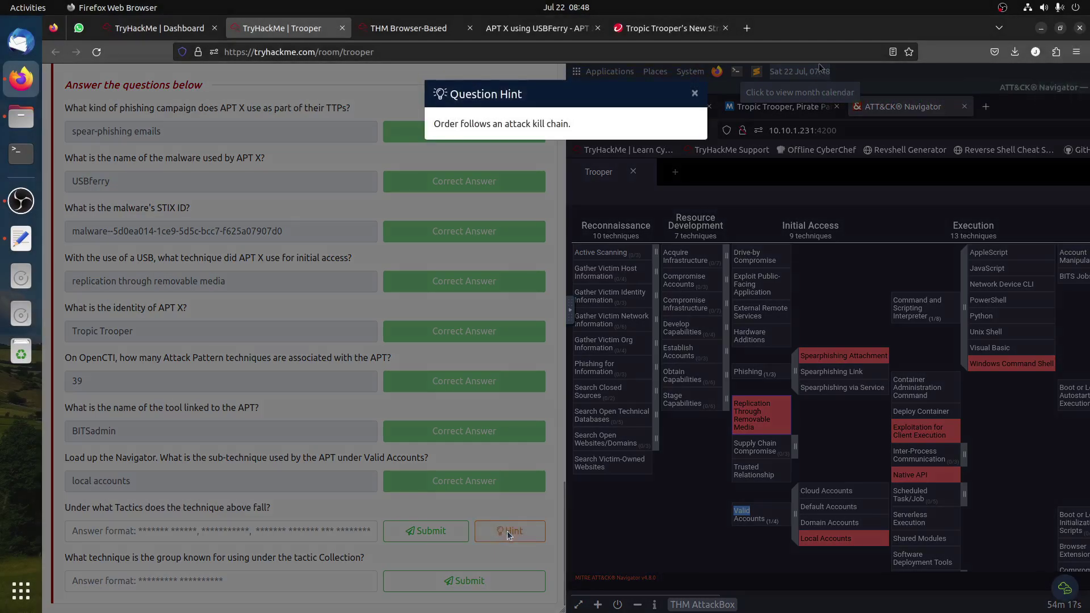
left_click(506, 531)
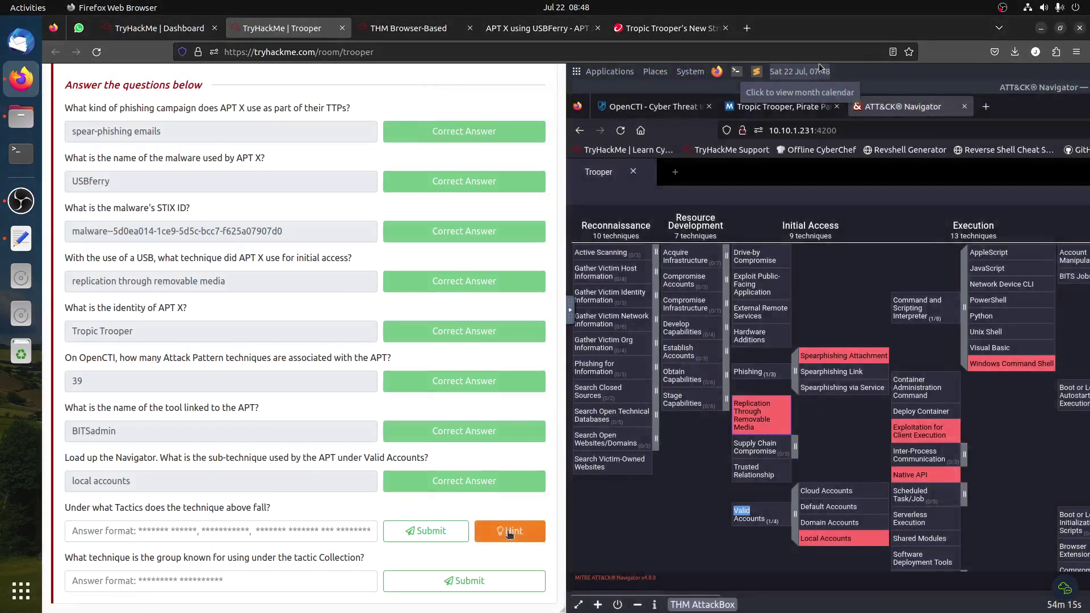
left_click(200, 516)
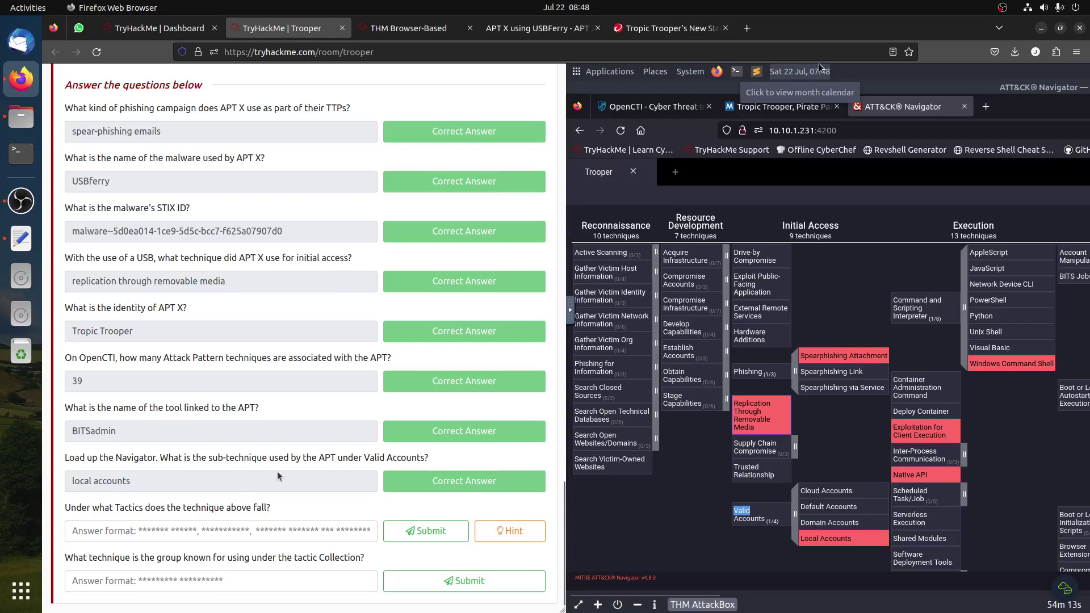
left_click_drag(364, 457, 427, 457)
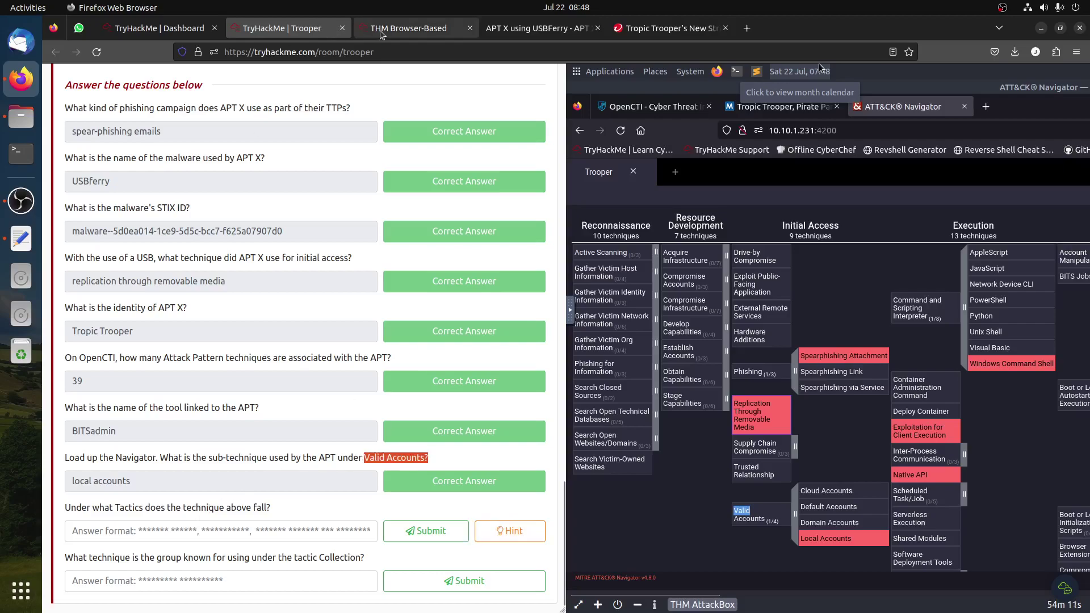
Step: From the Navigator's Valid Accounts technique under Initial Access, view its MITRE ATT&CK tactic page and its technique page
left_click(408, 28)
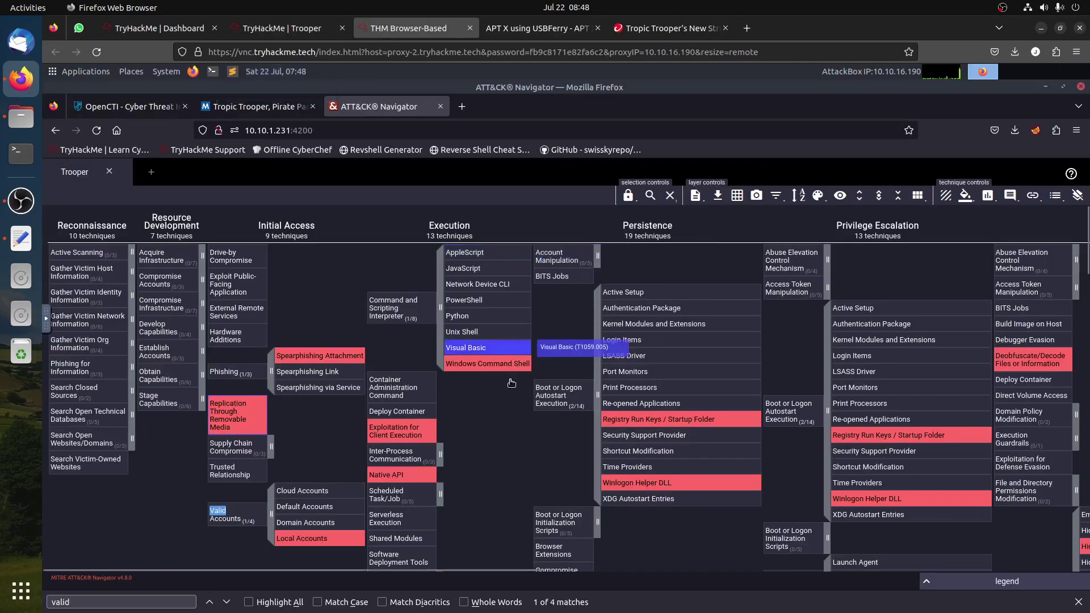
left_click(216, 516)
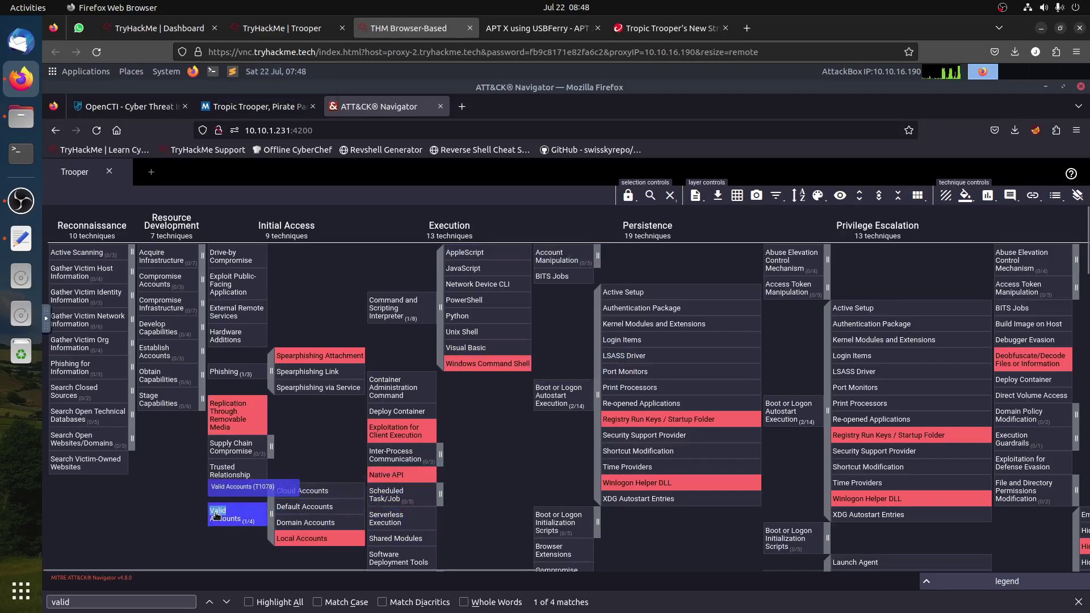
right_click(216, 512)
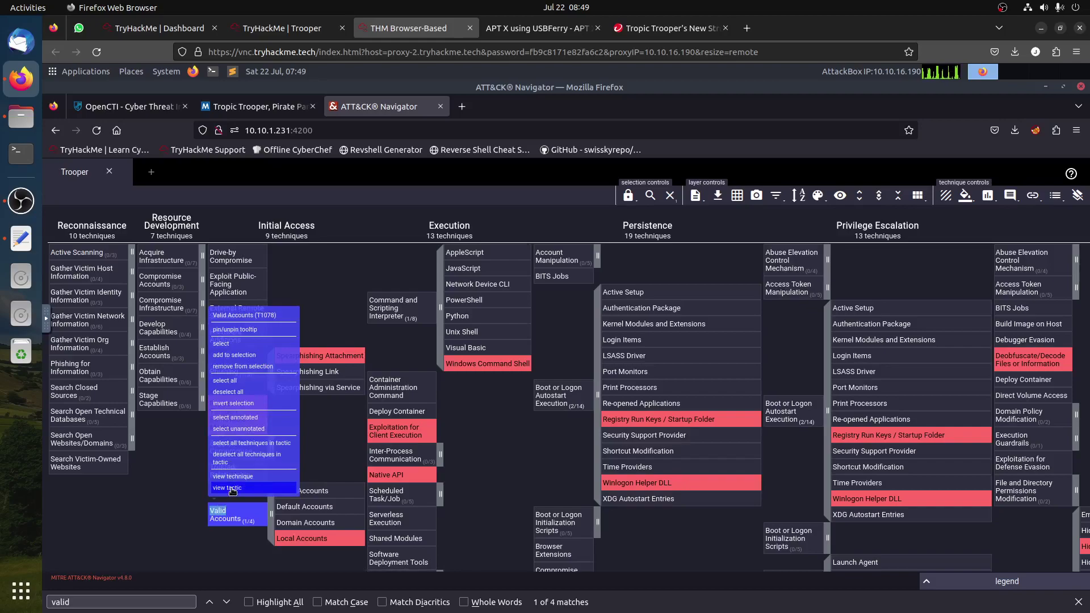
left_click(230, 488)
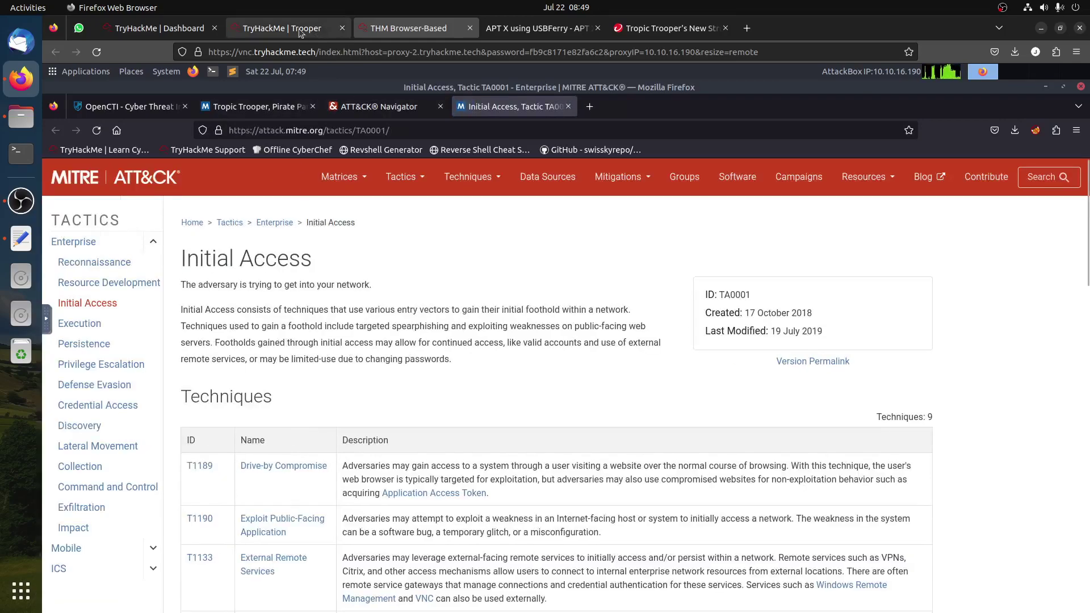
left_click(379, 107)
right_click(229, 515)
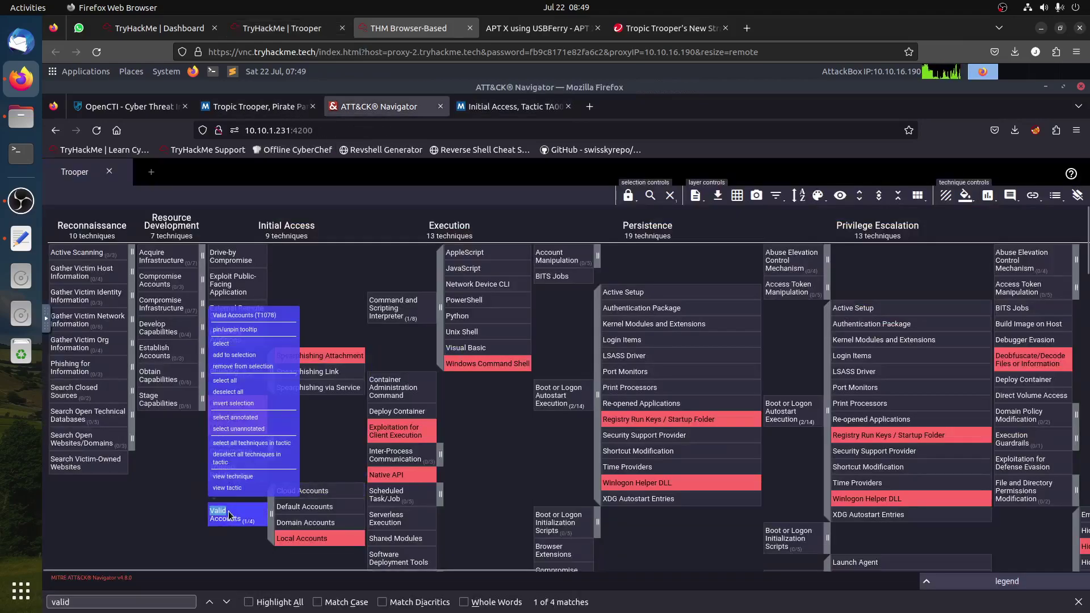
left_click(241, 477)
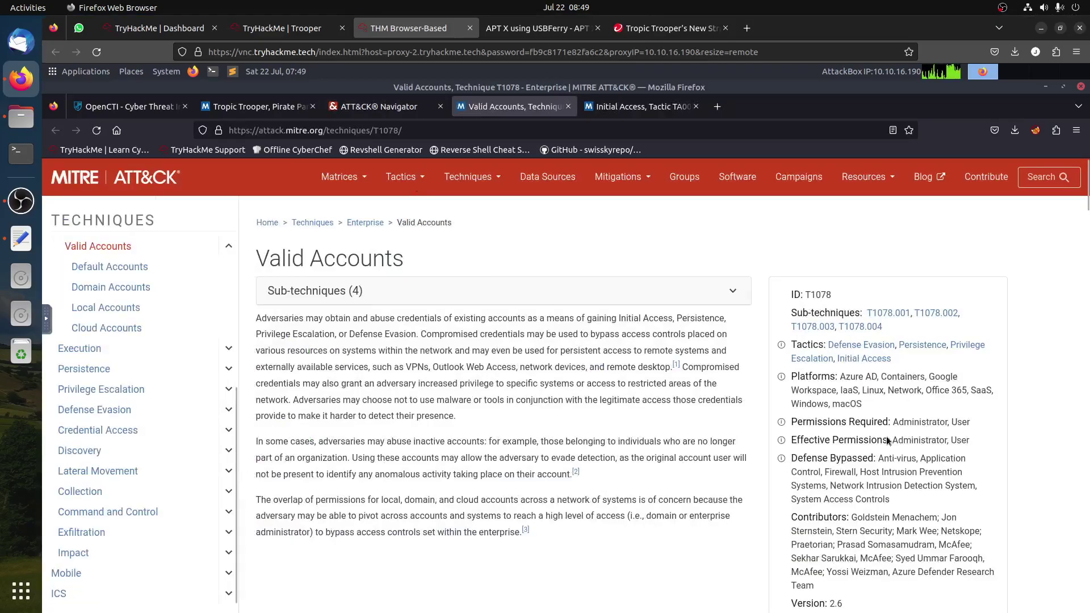
Step: Compare the tactics listed on MITRE's Valid Accounts page with the TryHackMe question about the technique's tactics
left_click_drag(790, 344, 916, 362)
left_click(920, 362)
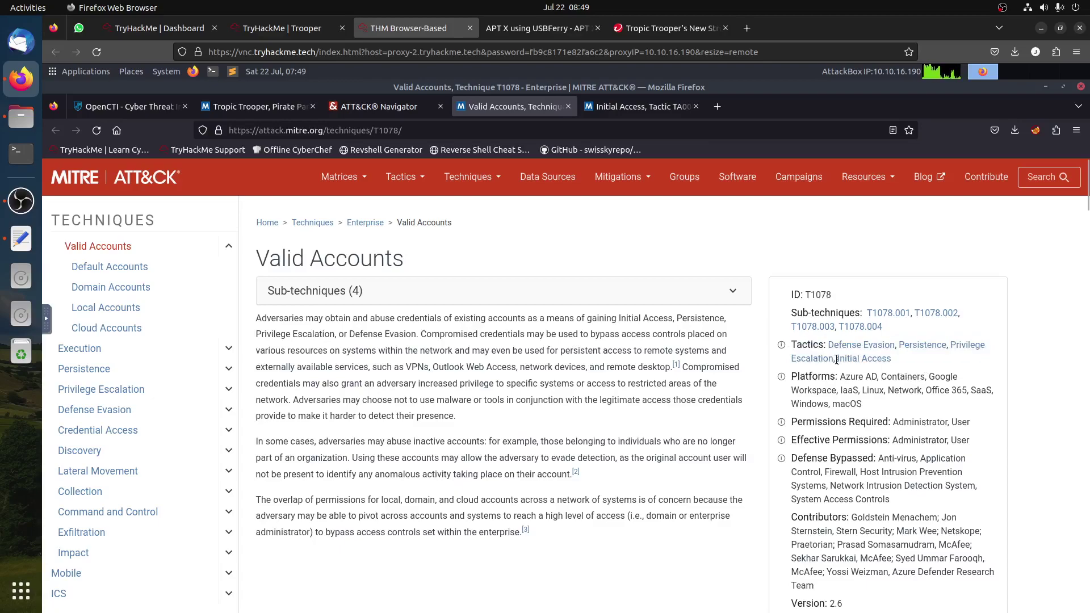
left_click(302, 31)
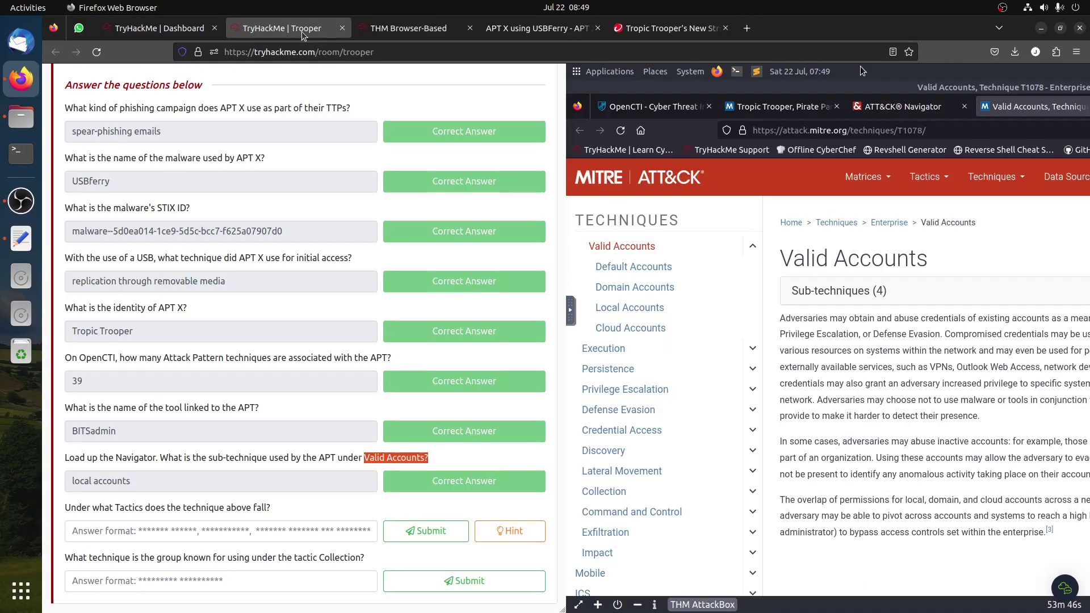
left_click_drag(109, 507, 177, 507)
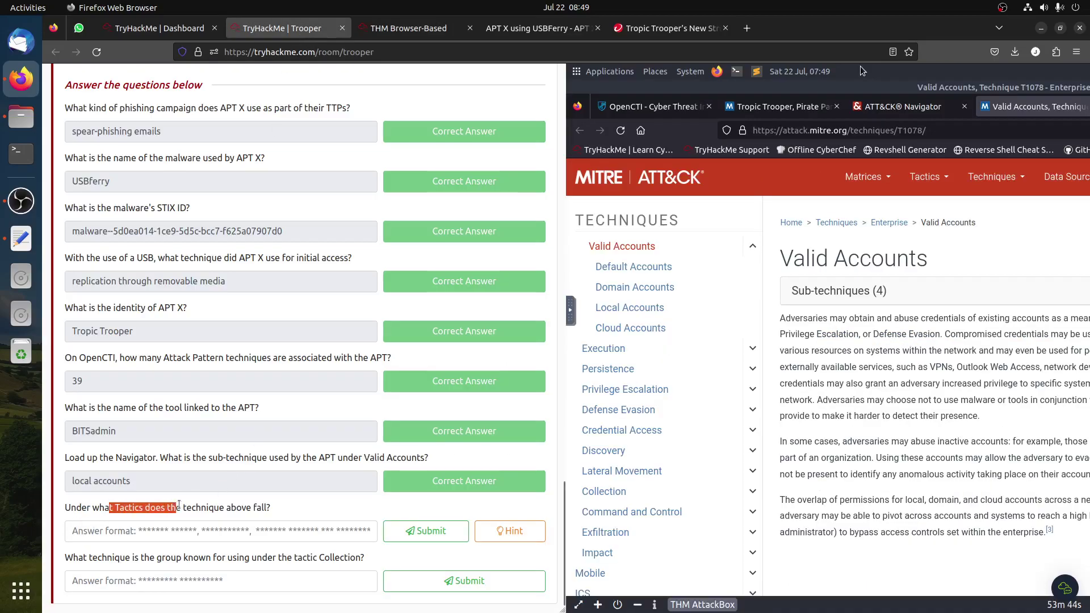
left_click(411, 29)
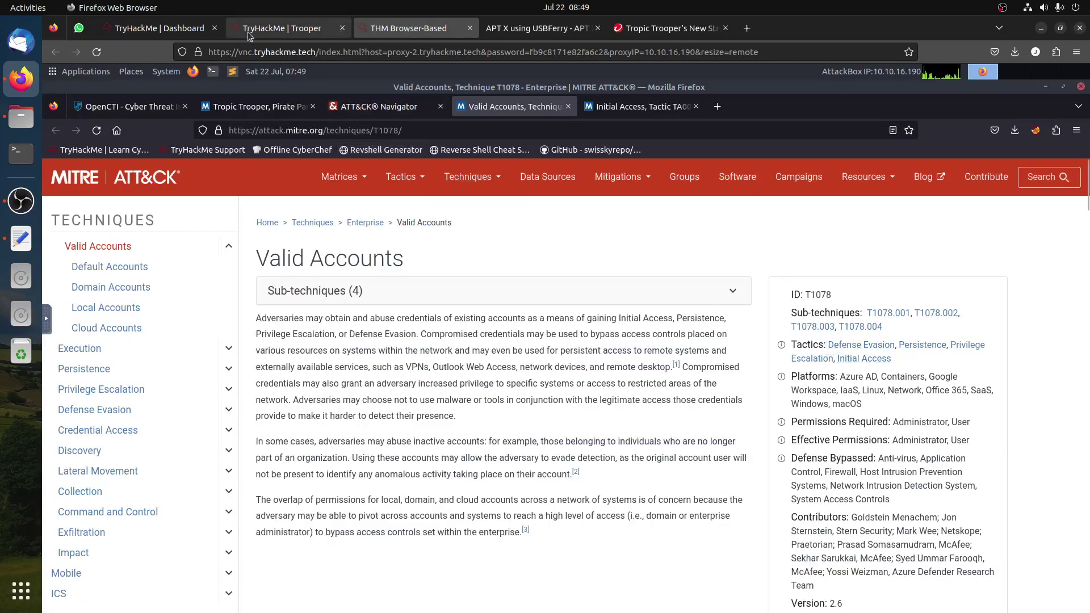
Step: Search Tropic Trooper's attack patterns in OpenCTI for "valid", and clear the search to restore the full list
left_click(100, 107)
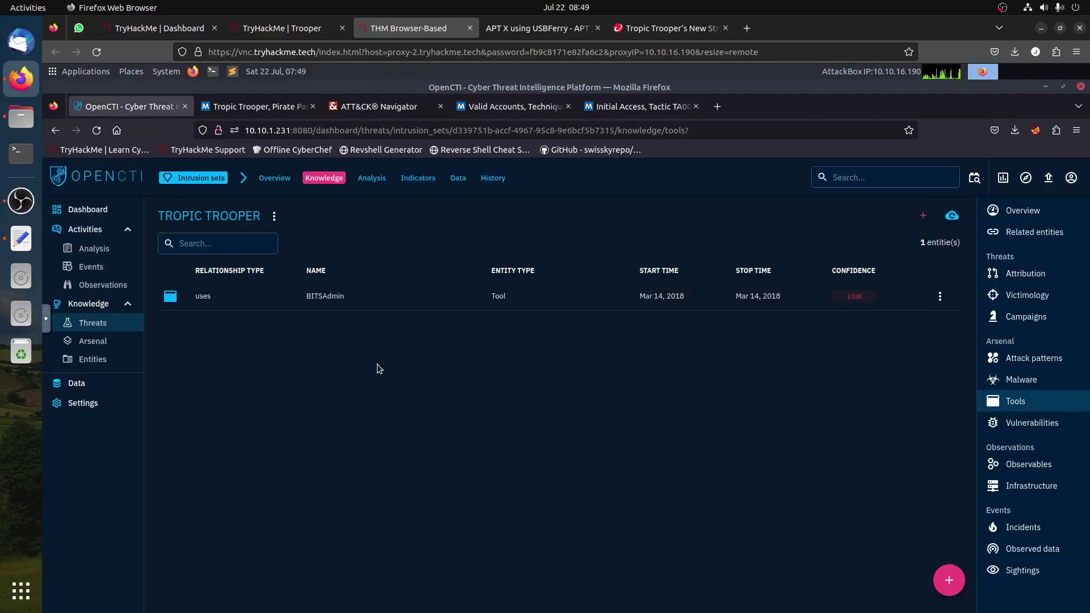
left_click(1009, 361)
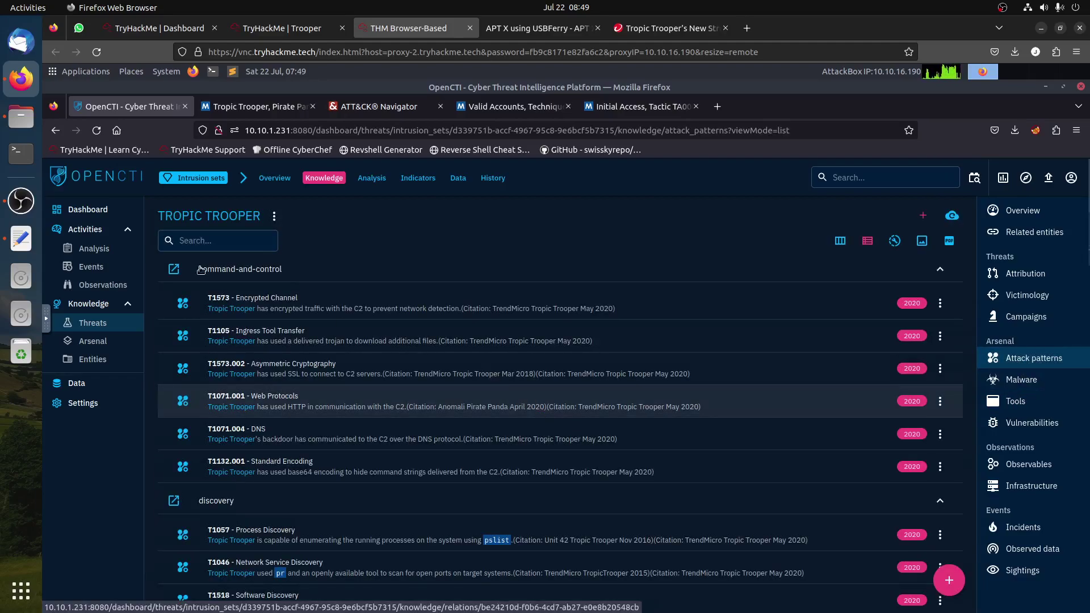
left_click(207, 239)
type("valid")
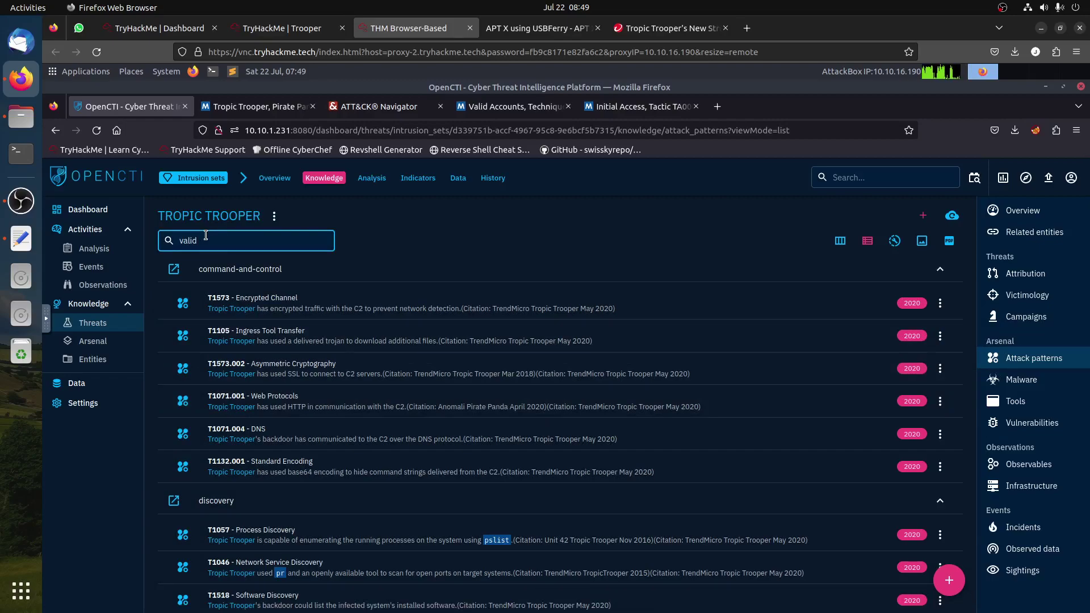
key("Return")
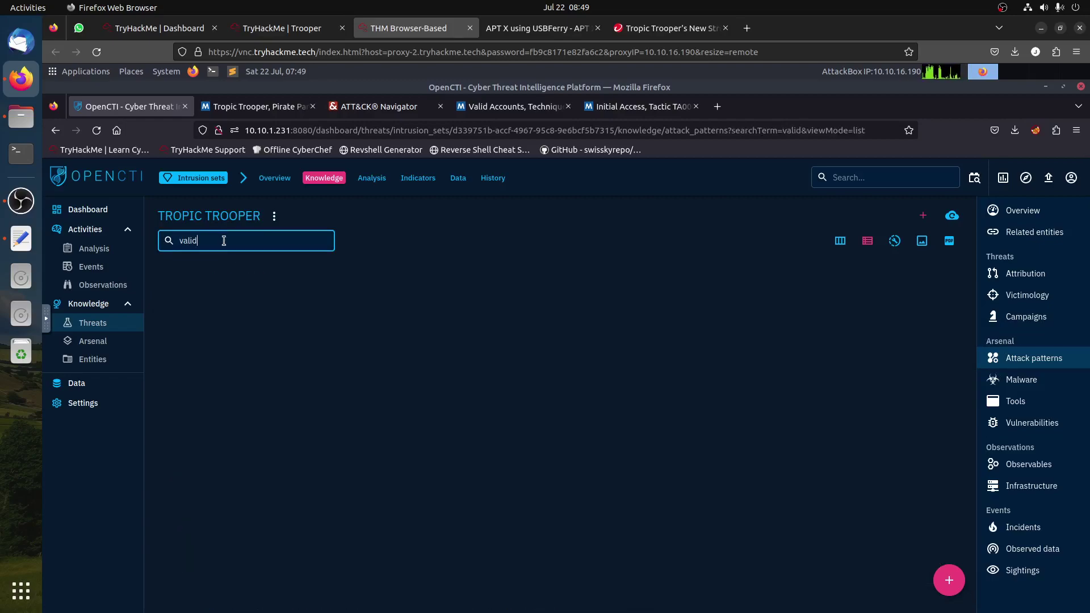
key("ctrl+a")
key("BackSpace")
left_click(1006, 363)
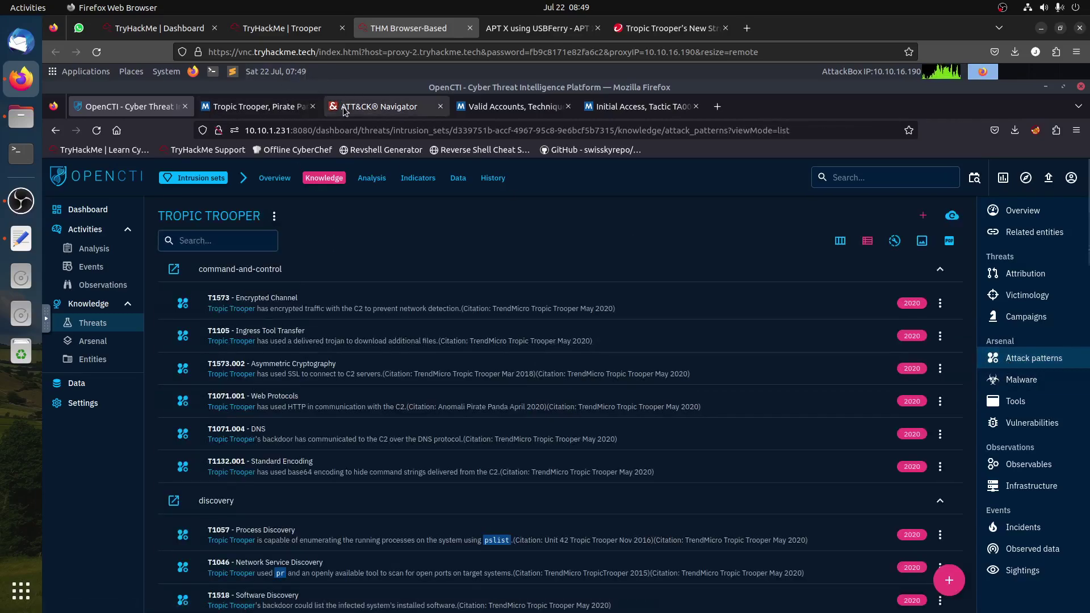
Step: Check the Valid Accounts technique ID in the Navigator and search Tropic Trooper's OpenCTI attack patterns for T1078
left_click(379, 106)
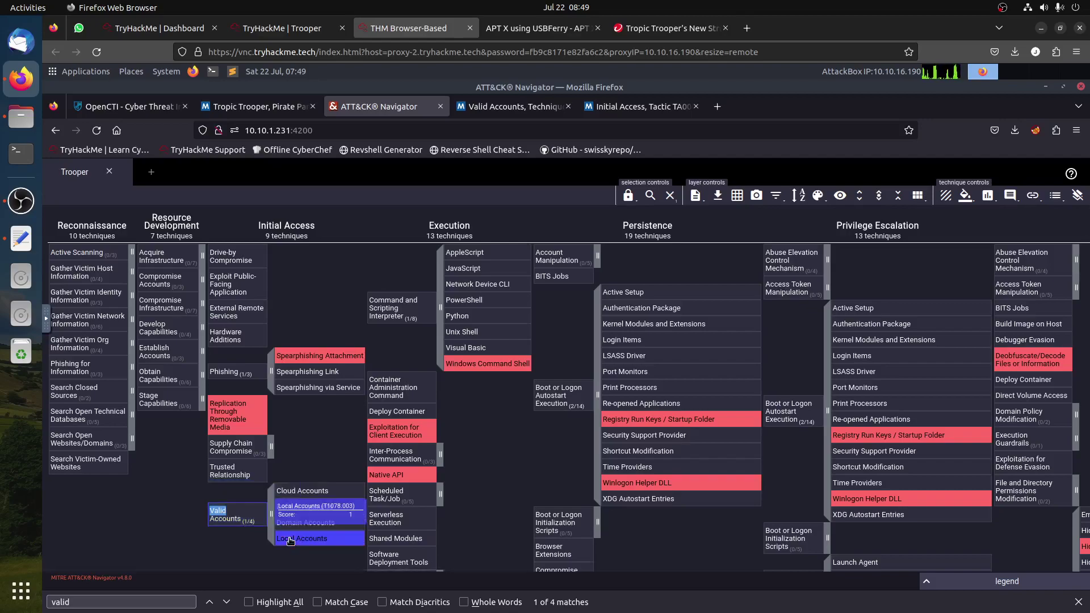
left_click(130, 108)
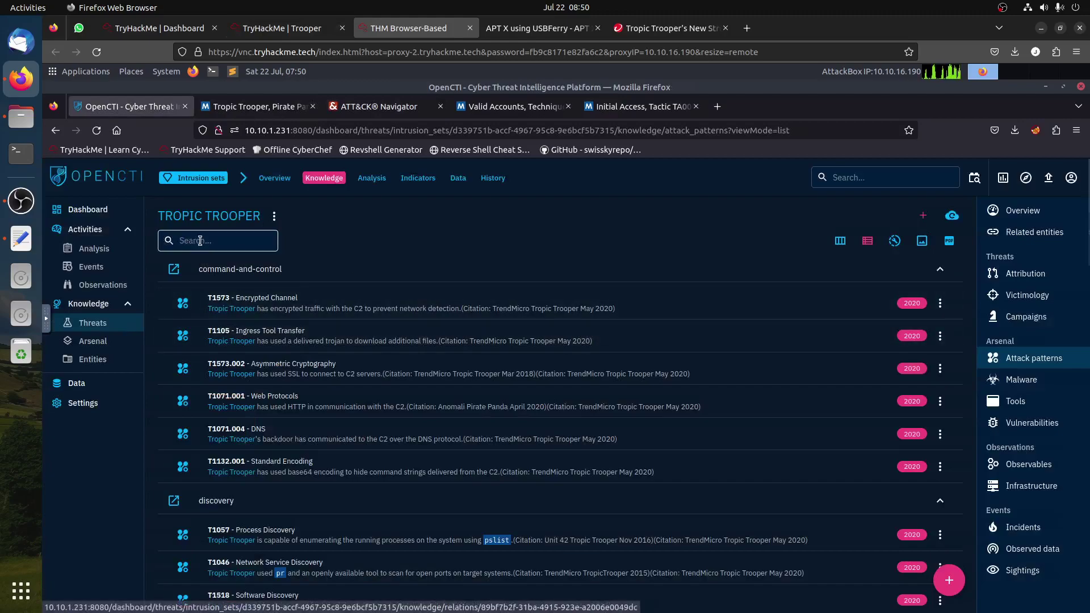
left_click(199, 241)
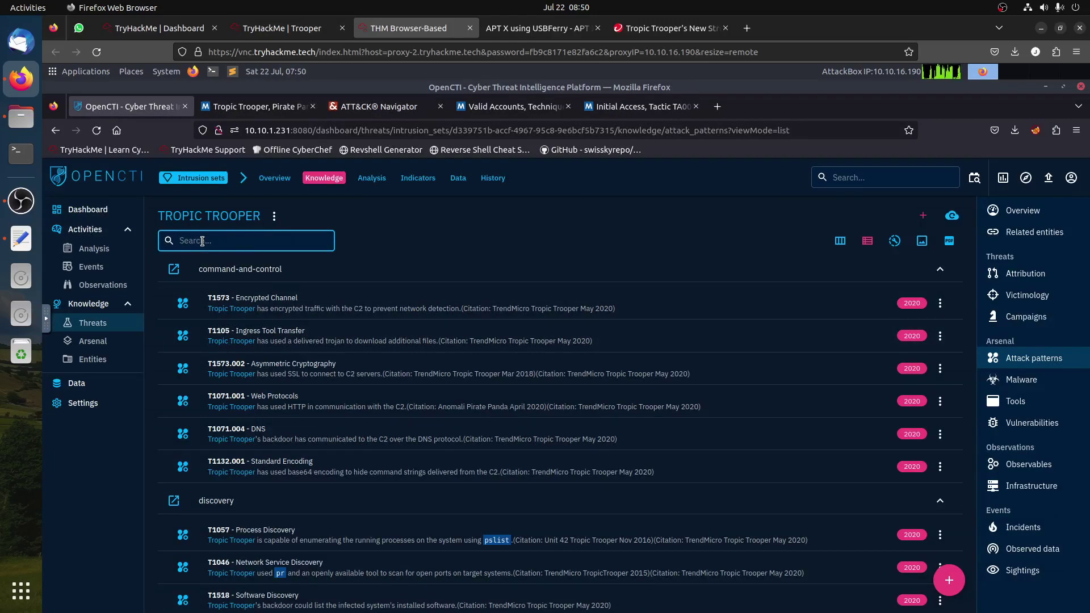
type("T1078")
key("Return")
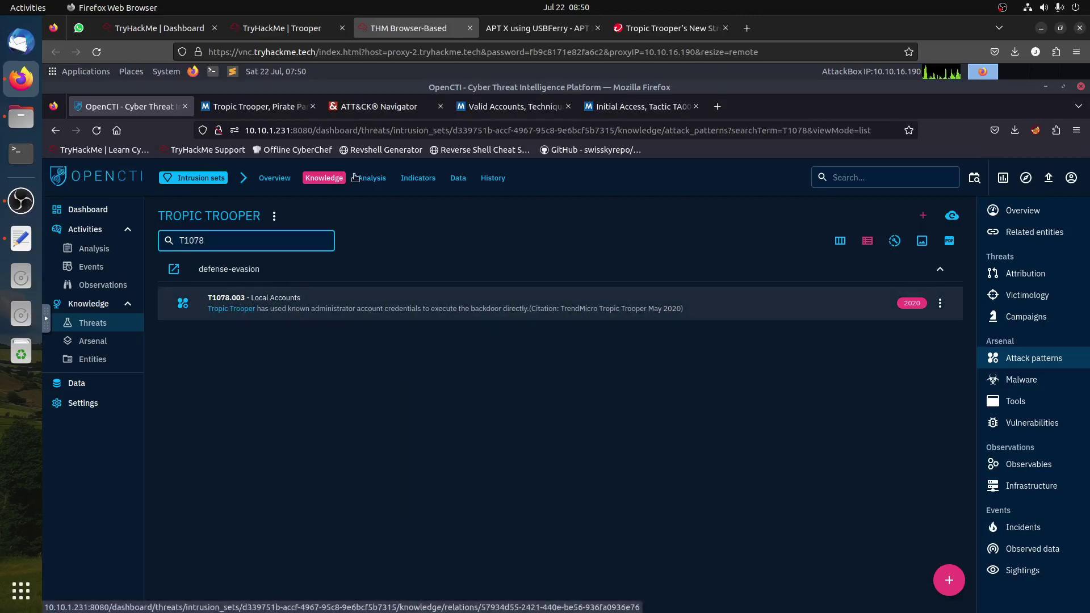
Step: Examine the OpenCTI relationship details between Tropic Trooper and Local Accounts, and return to the T1078 search
left_click(224, 301)
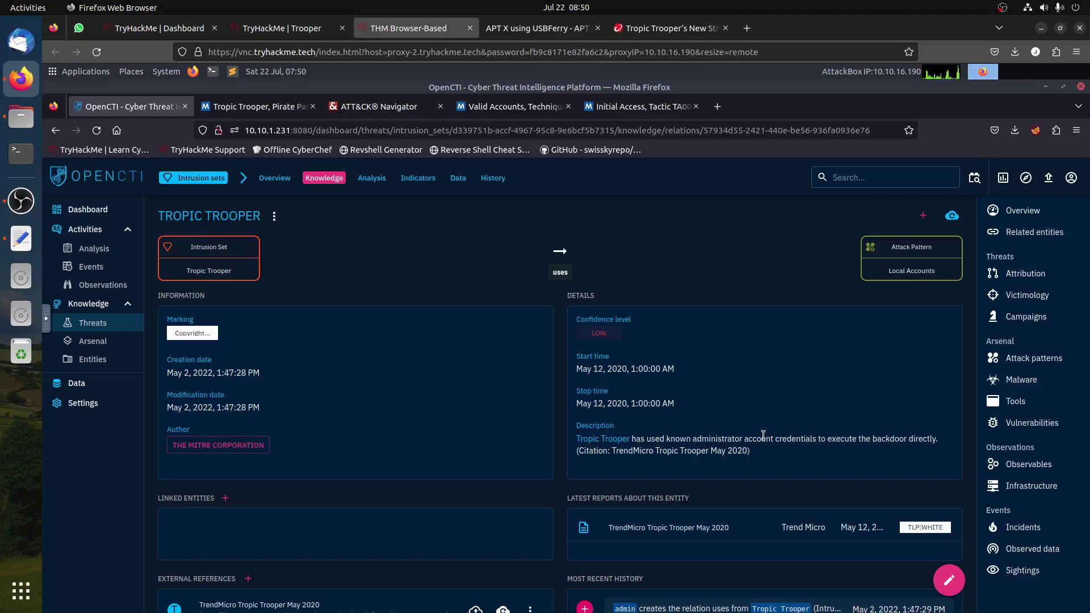
scroll(762, 435, "down", 3)
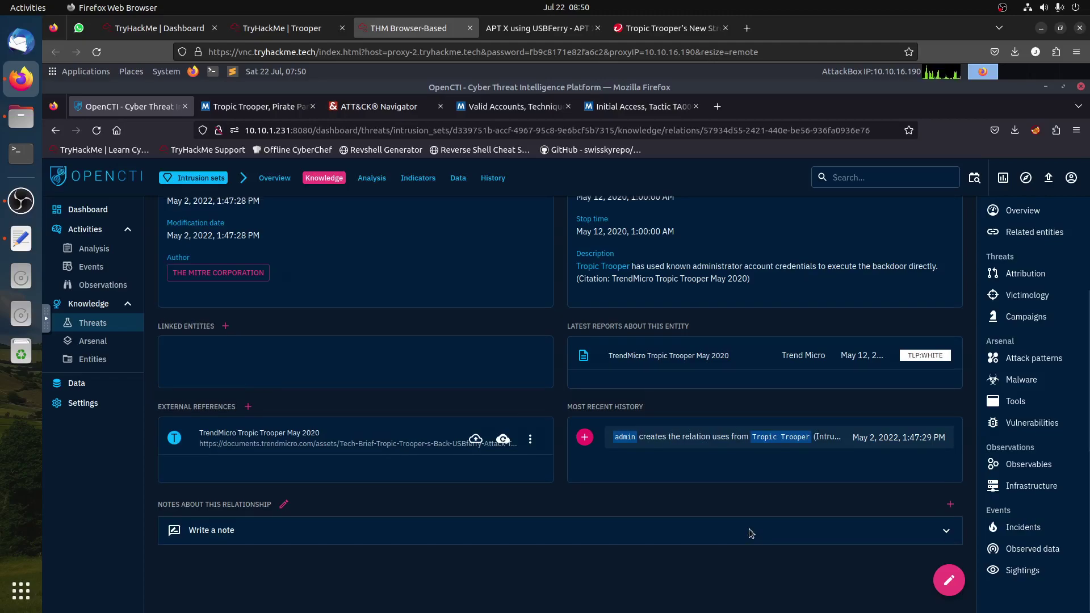
scroll(750, 531, "up", 3)
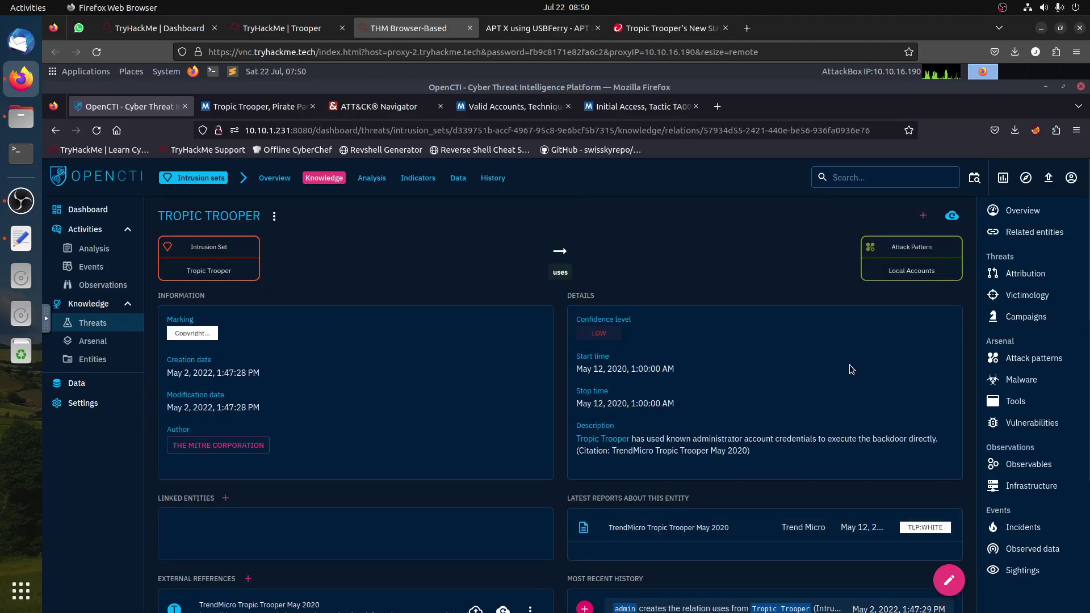
left_click(1032, 361)
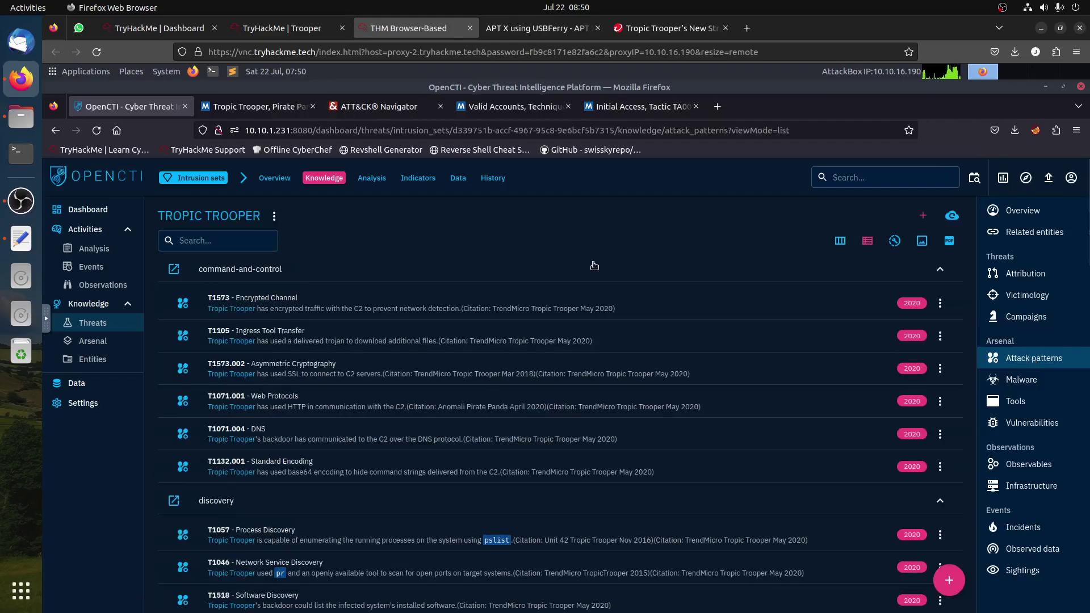
left_click(51, 133)
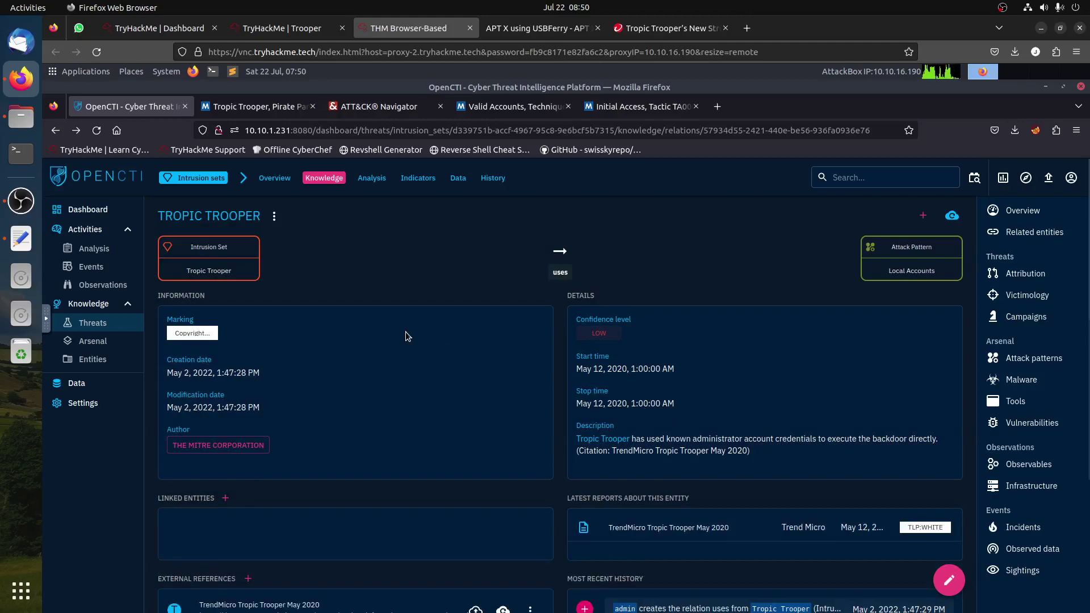
scroll(610, 423, "down", 2)
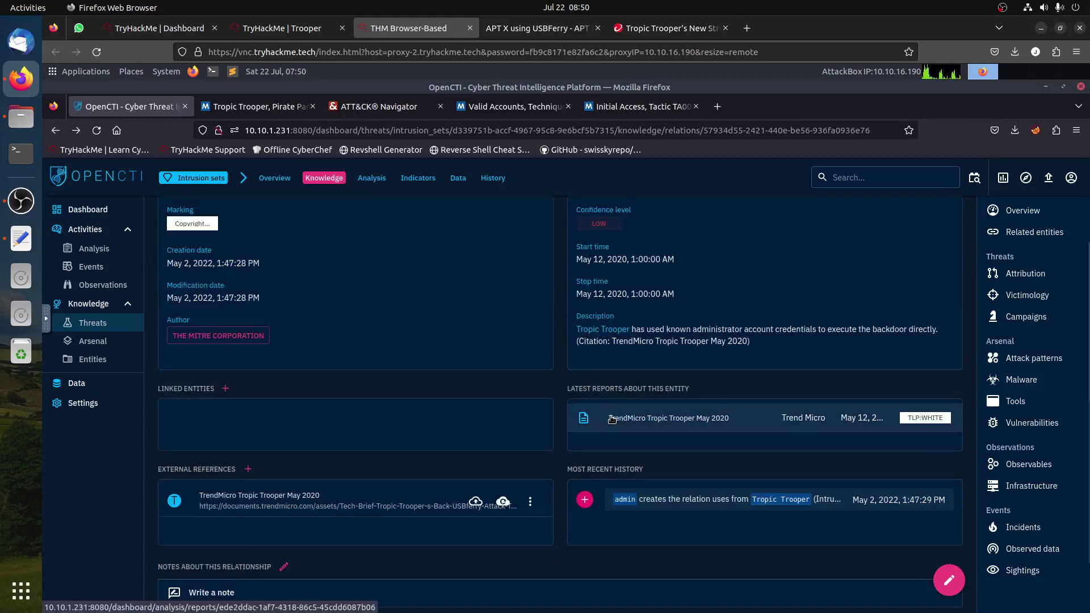
scroll(608, 417, "up", 2)
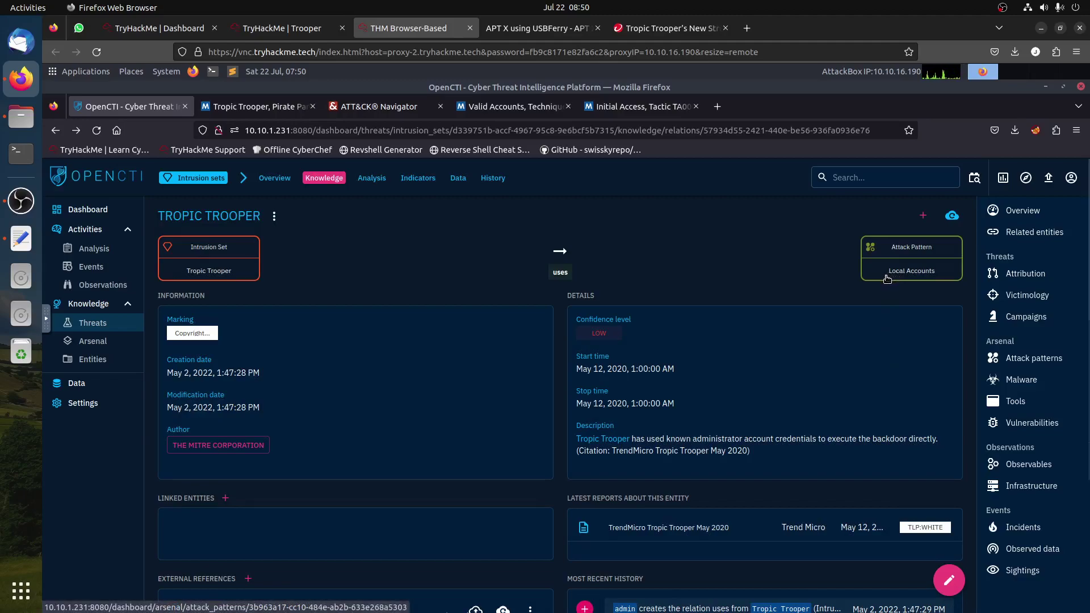
left_click(55, 130)
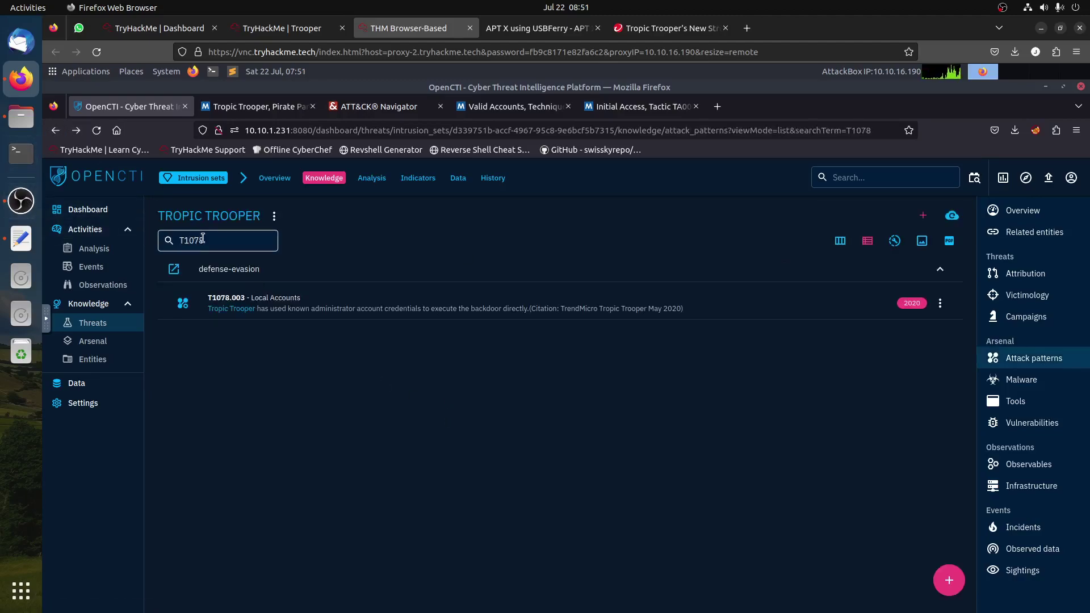
Step: Search all of OpenCTI for T1078, expand the Attack Pattern entities, and return to Tropic Trooper's filtered attack patterns
double_click(161, 230)
key("ctrl+c")
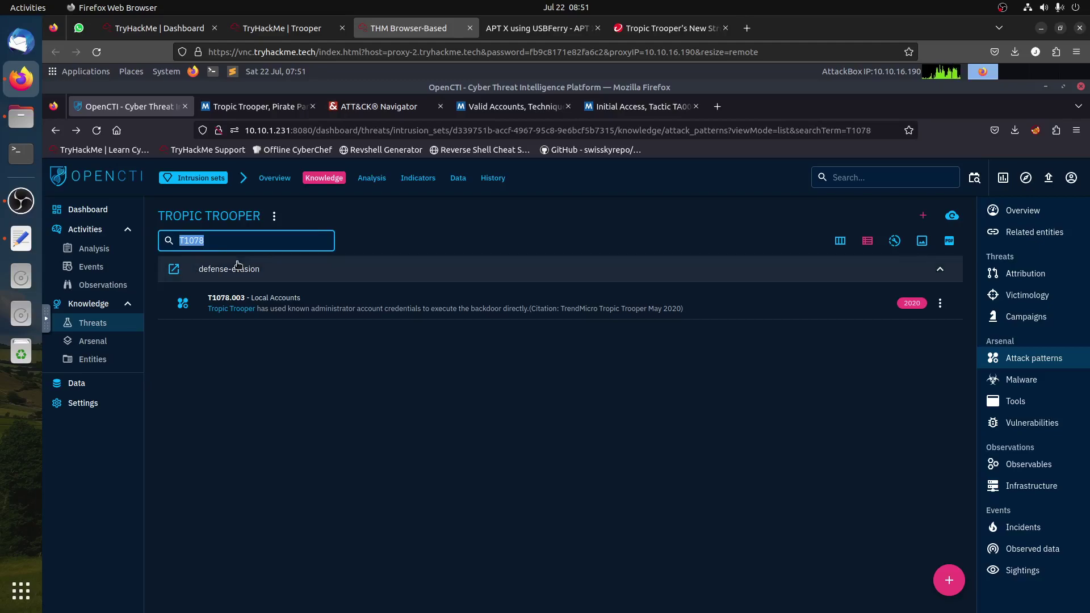
left_click(851, 178)
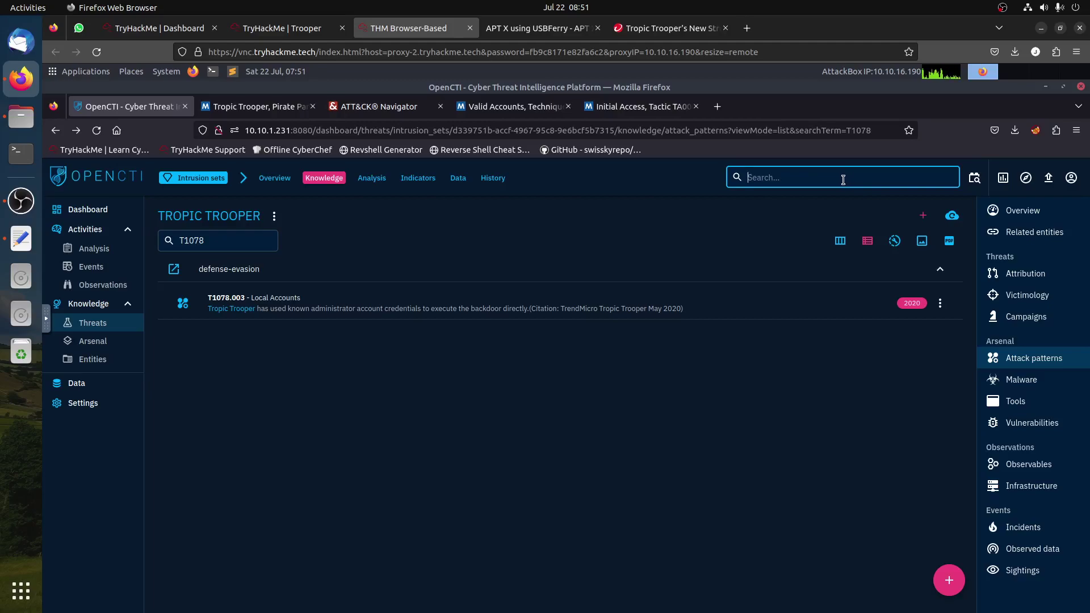
key("ctrl+v")
key("Return")
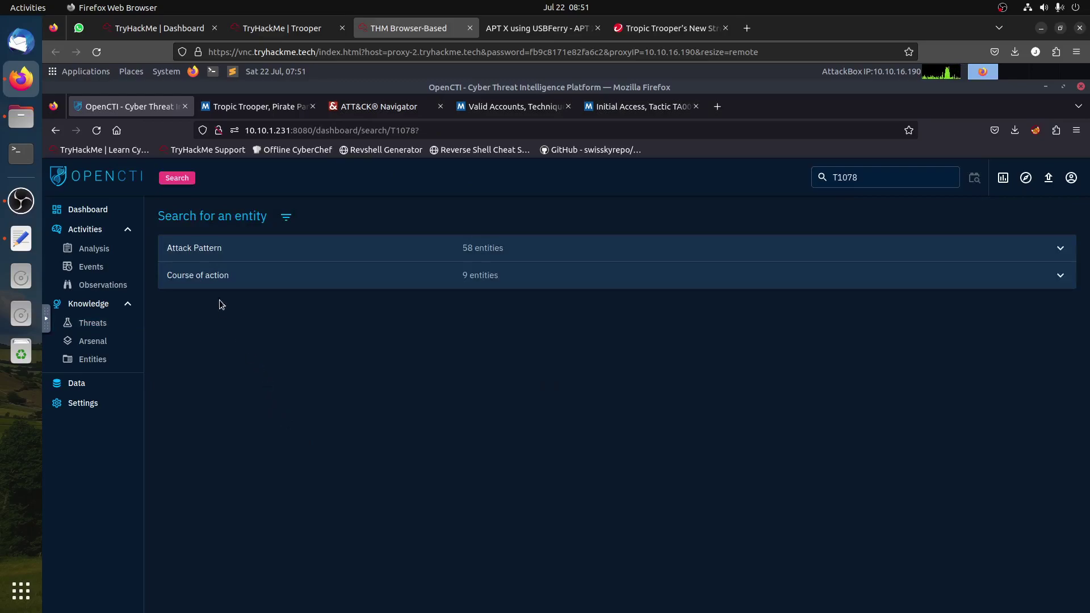
left_click(214, 252)
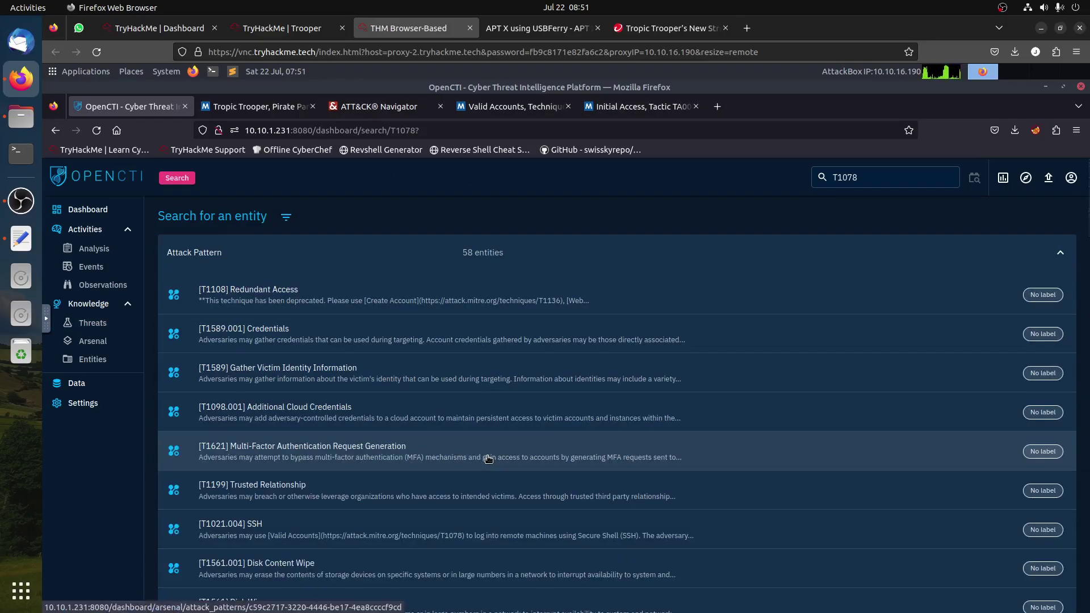
key("alt+Left")
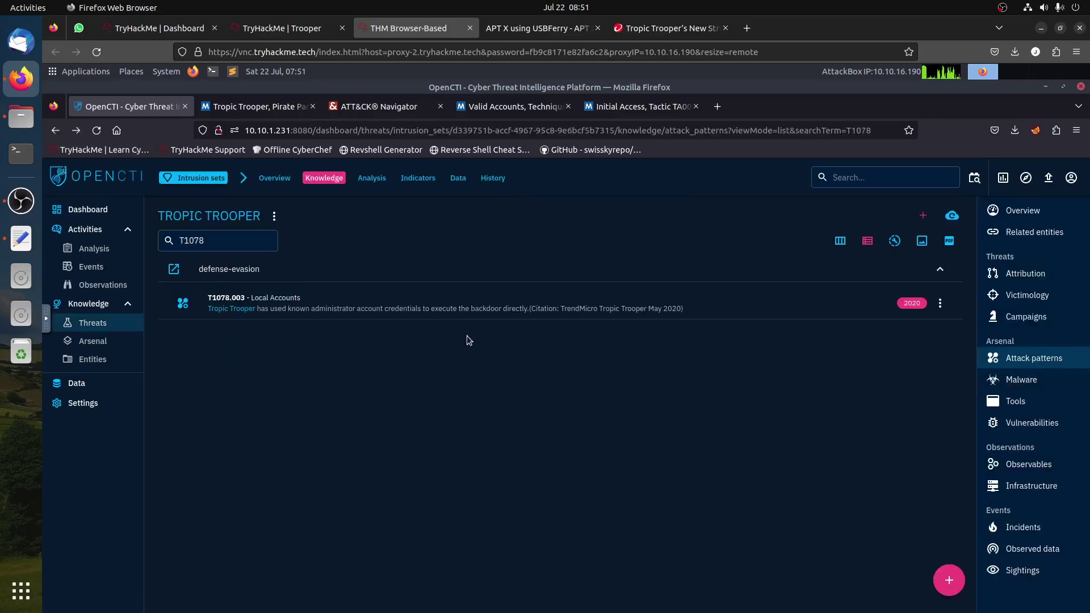
Step: Review the Local Accounts relationship details in OpenCTI again and return to MITRE's Valid Accounts technique page
left_click(238, 306)
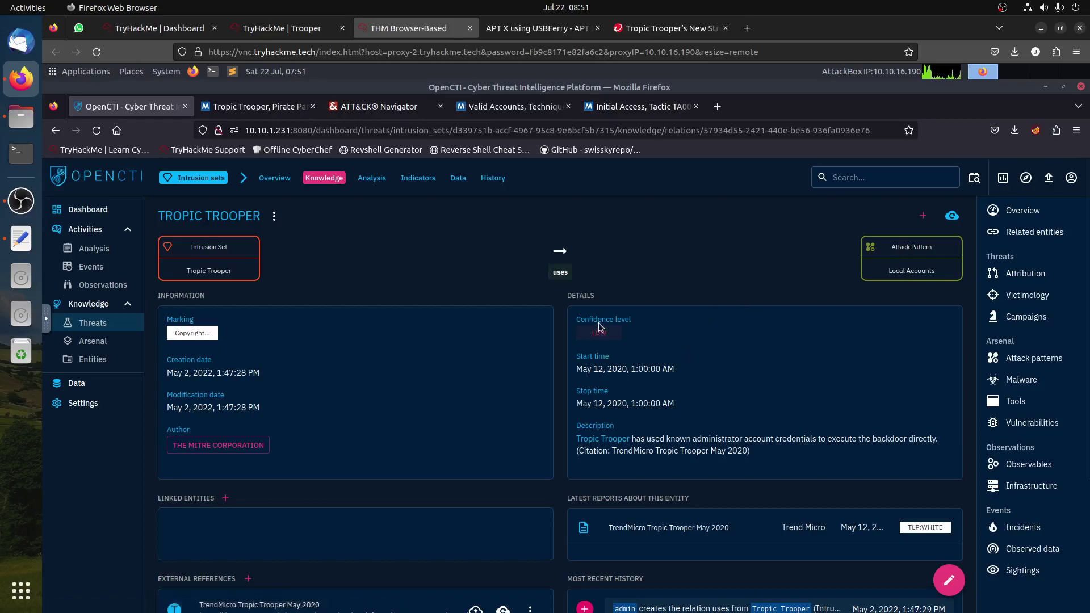
scroll(694, 437, "down", 3)
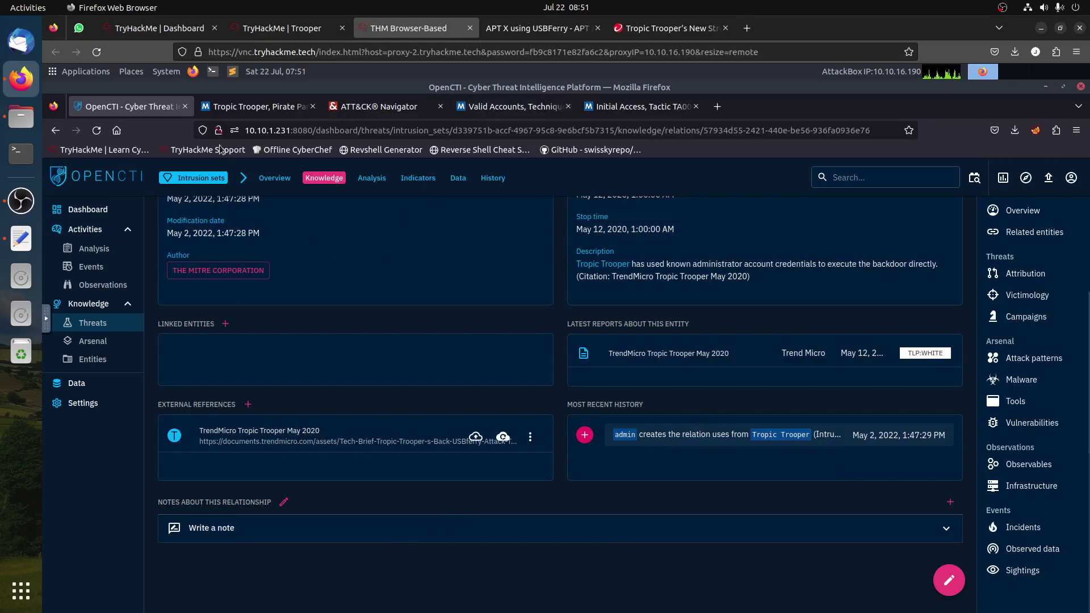
left_click(408, 112)
left_click(522, 108)
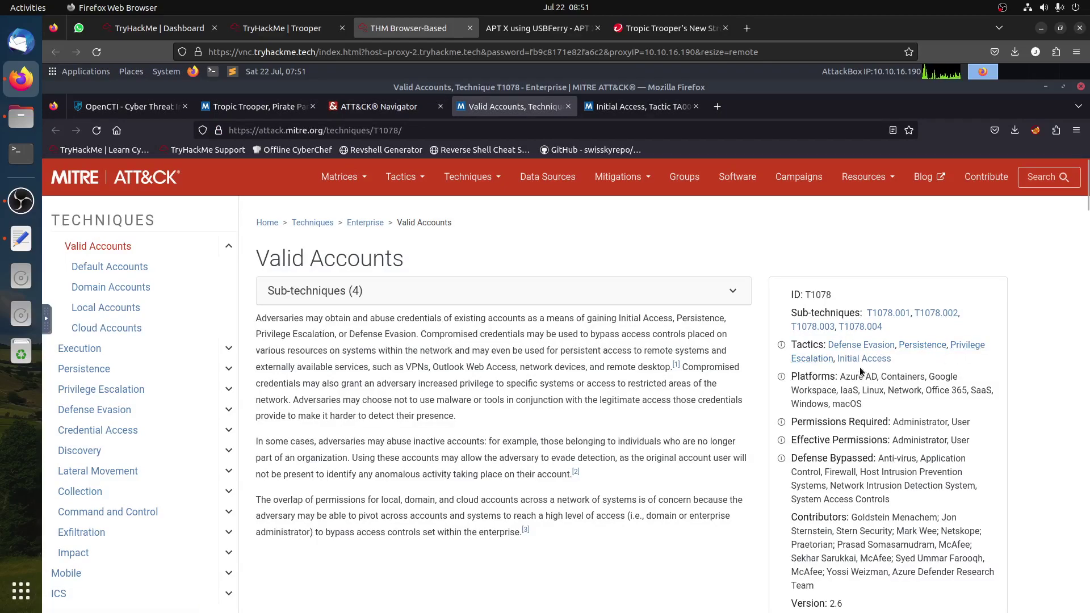
Step: Reread the hint for the TryHackMe tactics question and return to MITRE's Valid Accounts page
left_click(282, 28)
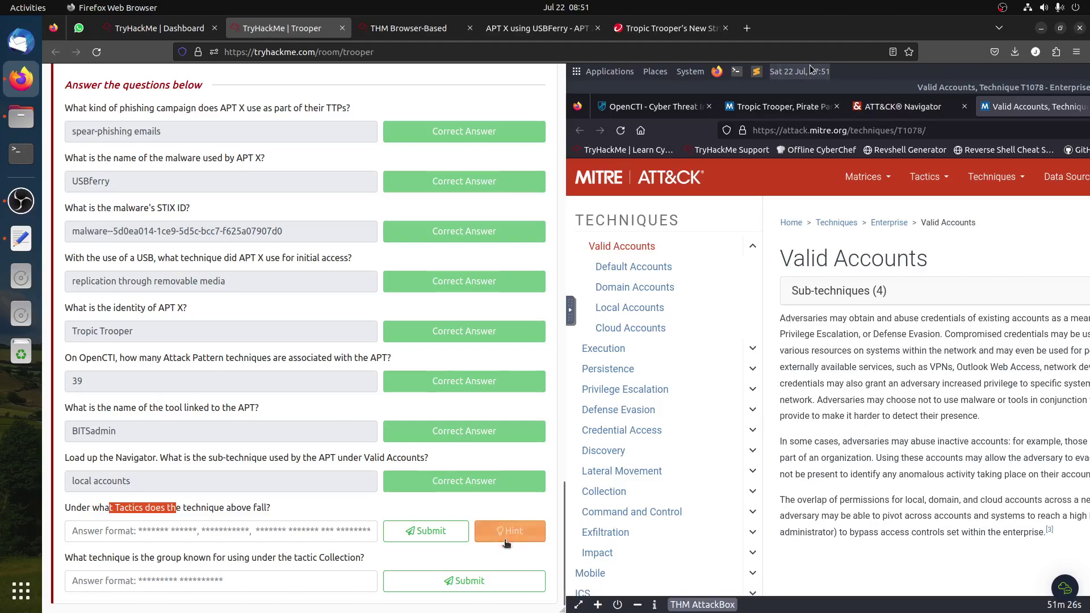
left_click(506, 529)
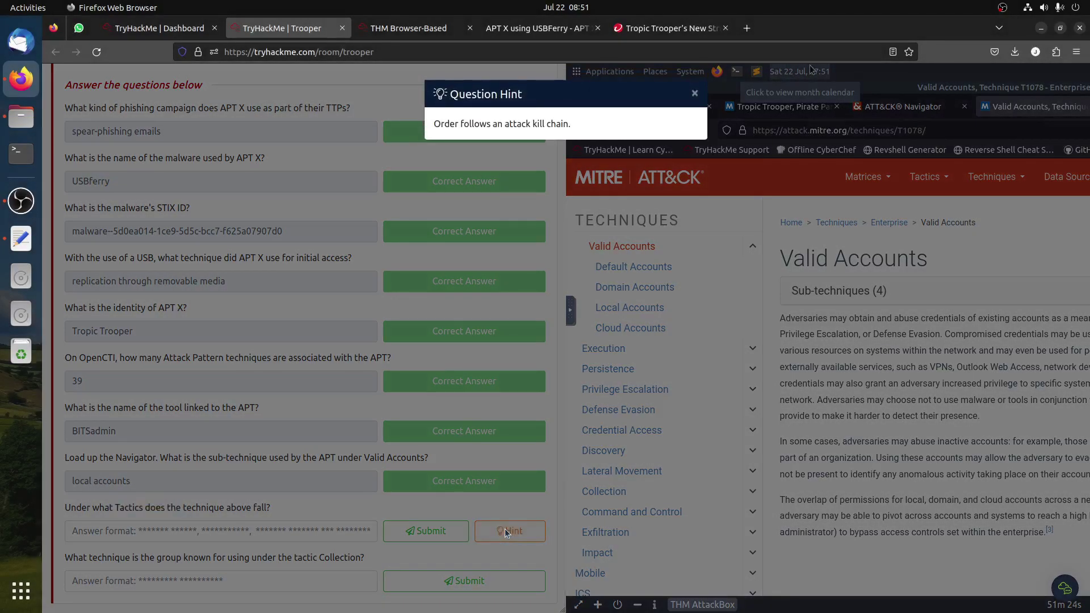
left_click(494, 451)
left_click(408, 28)
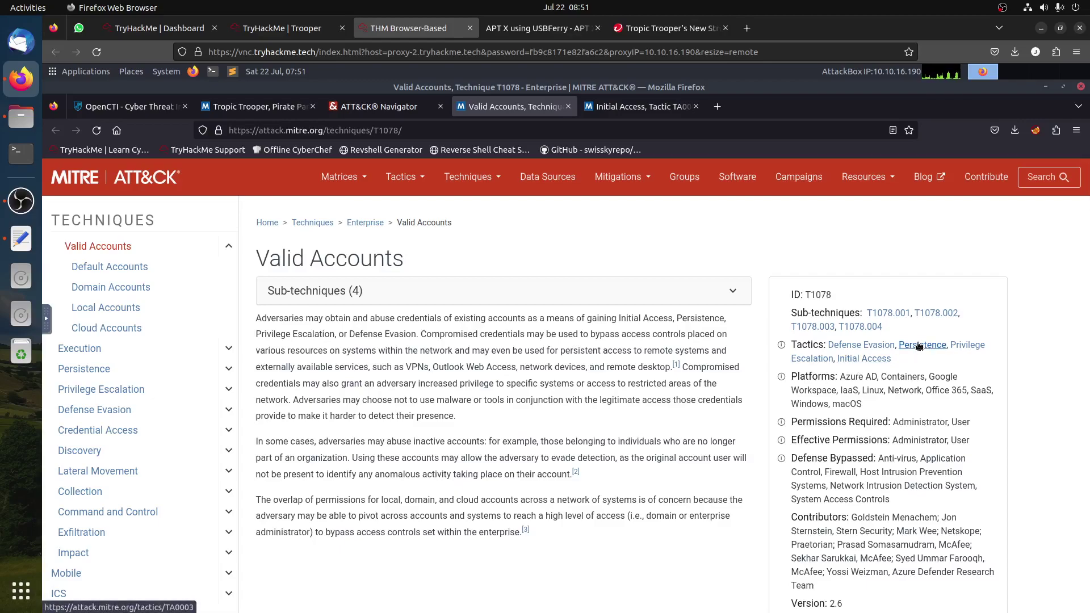
Step: Copy "Defense Evasion, Persistence, Privilege Escalation, Initial Access" from the Valid Accounts page into the TryHackMe tactics answer
left_click_drag(895, 360, 828, 344)
key("ctrl+c")
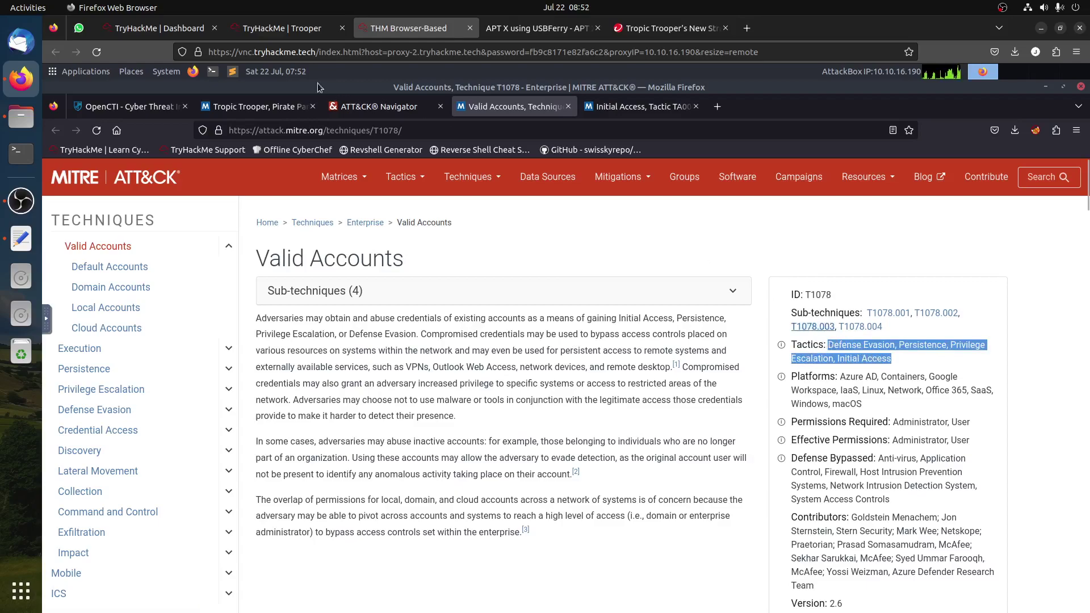
left_click(282, 28)
left_click(283, 531)
key("ctrl+v")
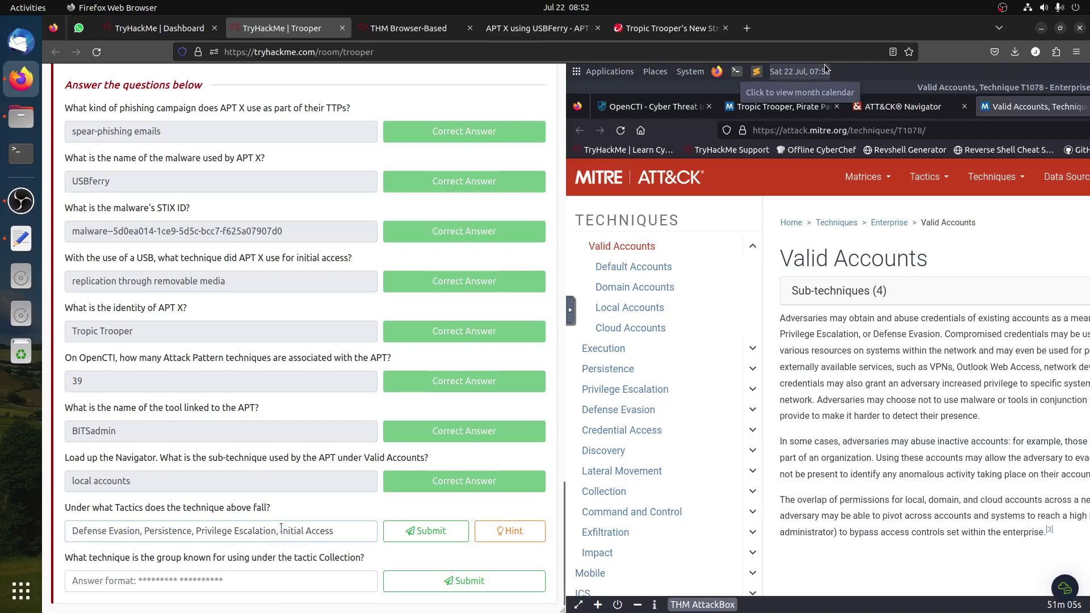
Step: Move "Initial Access" from the end of the tactics answer to its beginning
left_click_drag(280, 530, 365, 535)
key("ctrl+c")
key("BackSpace")
left_click(70, 533)
key("ctrl+v")
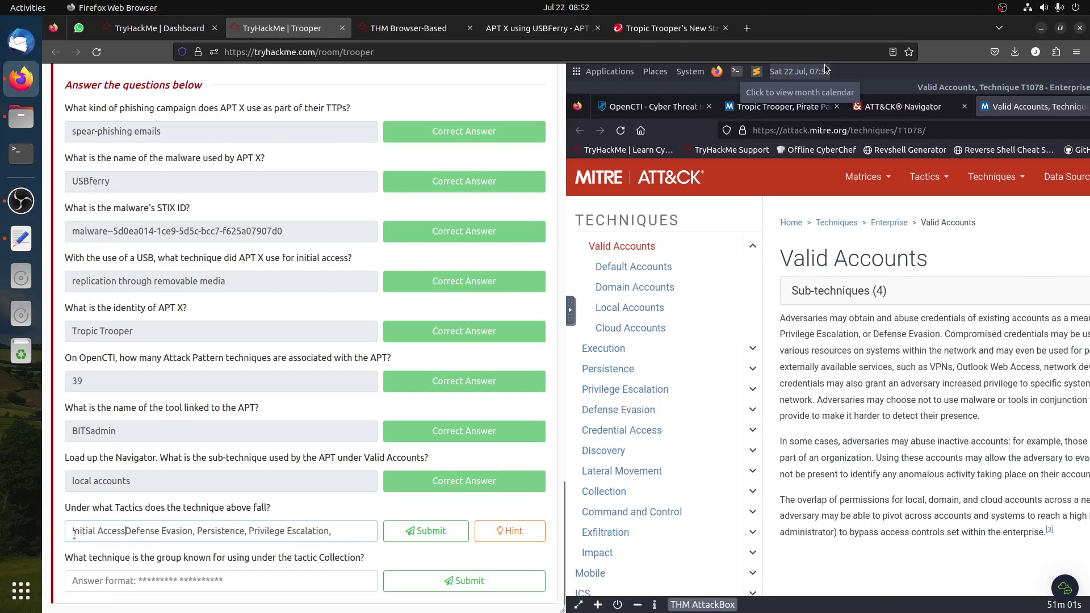
Step: Separate "Initial Access" with a comma in the TryHackMe tactics answer and move "Persistence" directly after it
type(",")
double_click(222, 529)
key("ctrl+c")
key("BackSpace")
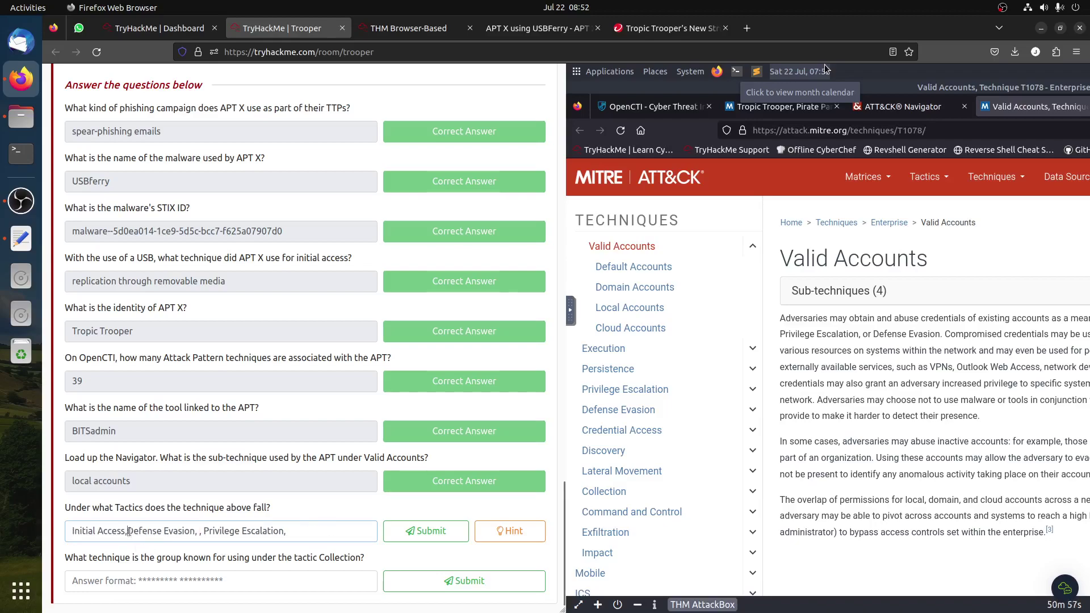
key("ctrl+v")
type(",")
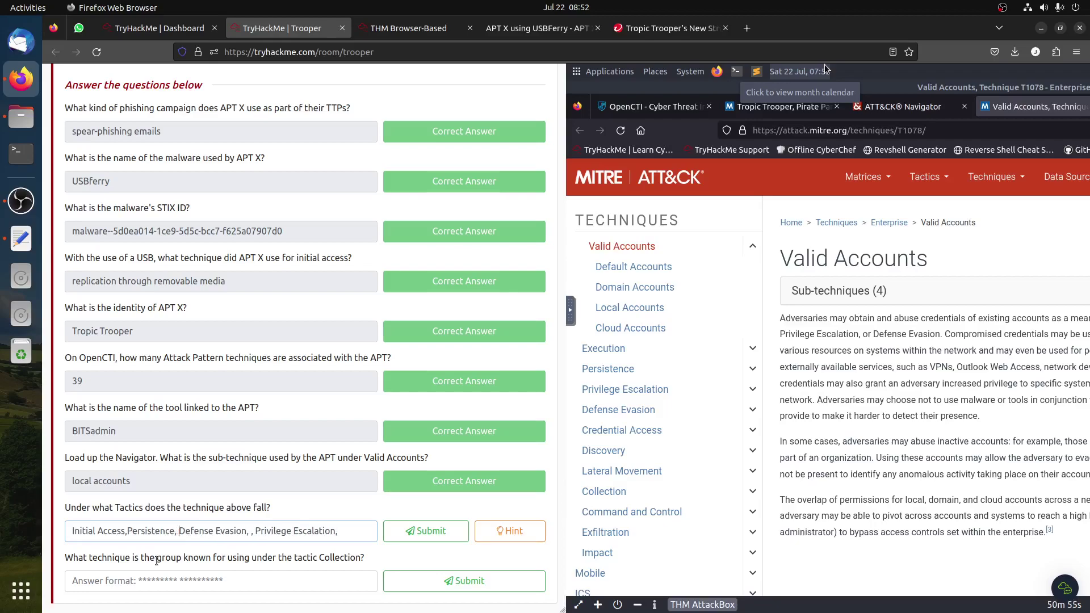
Step: Finish the tactics answer as "Initial Access,Persistence, Defense Evasion and Privilege Escalation" and submit it
left_click_drag(256, 530, 249, 530)
type("and")
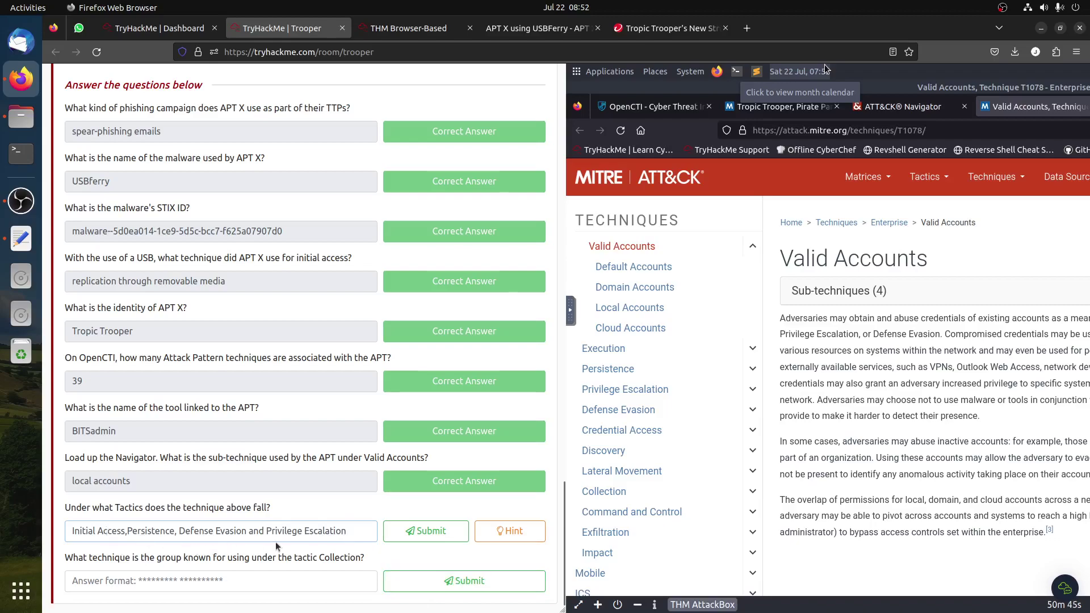
left_click(426, 530)
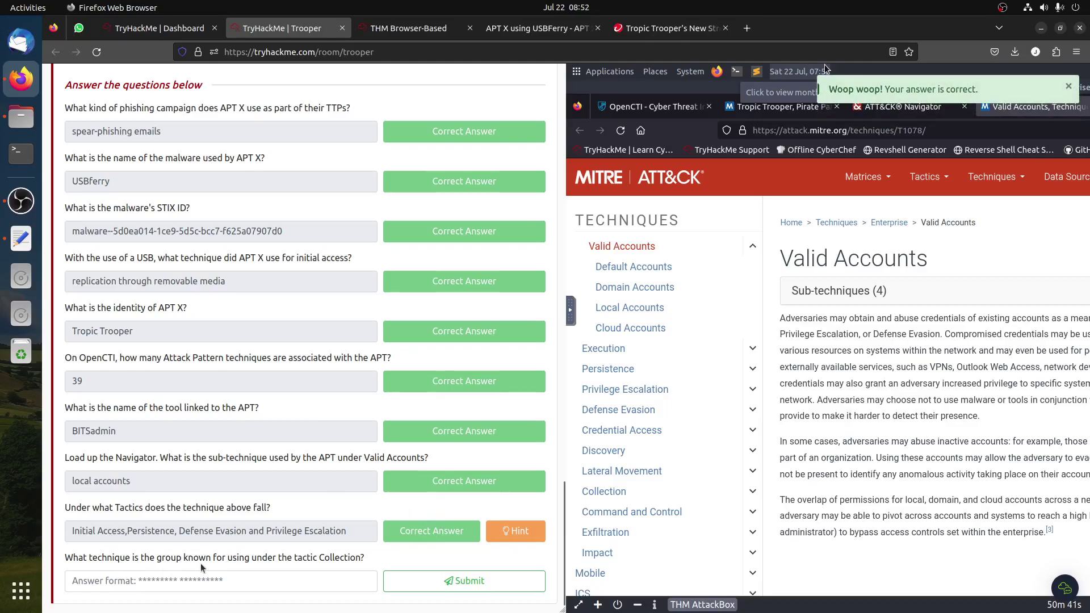
Step: Collapse the sub-techniques in the ATT&CK Navigator layer and examine the highlighted technique under the Collection tactic
left_click_drag(293, 559, 379, 563)
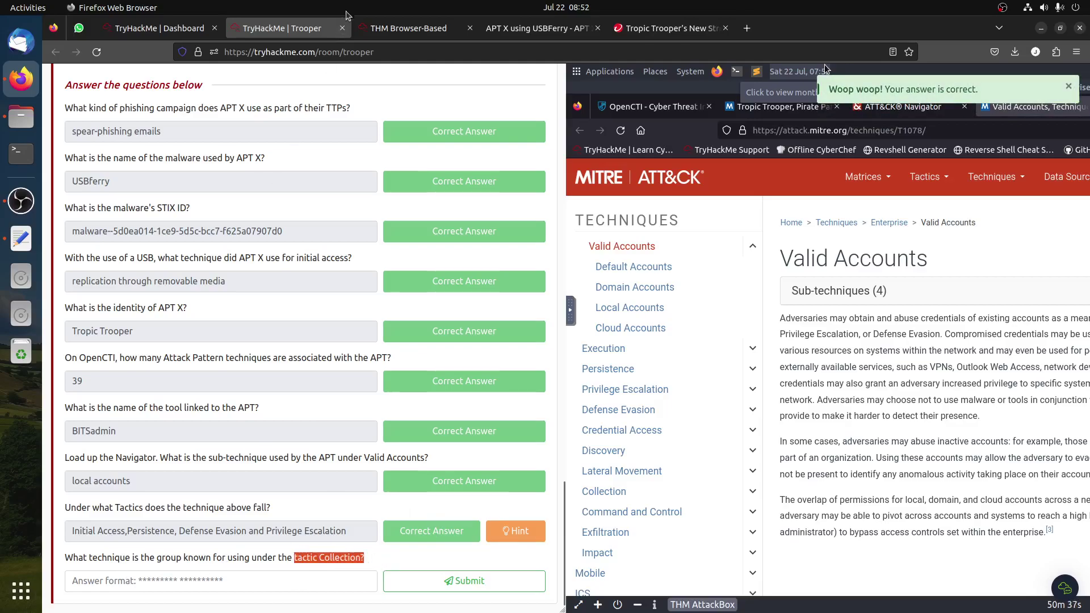
left_click(394, 26)
left_click(379, 106)
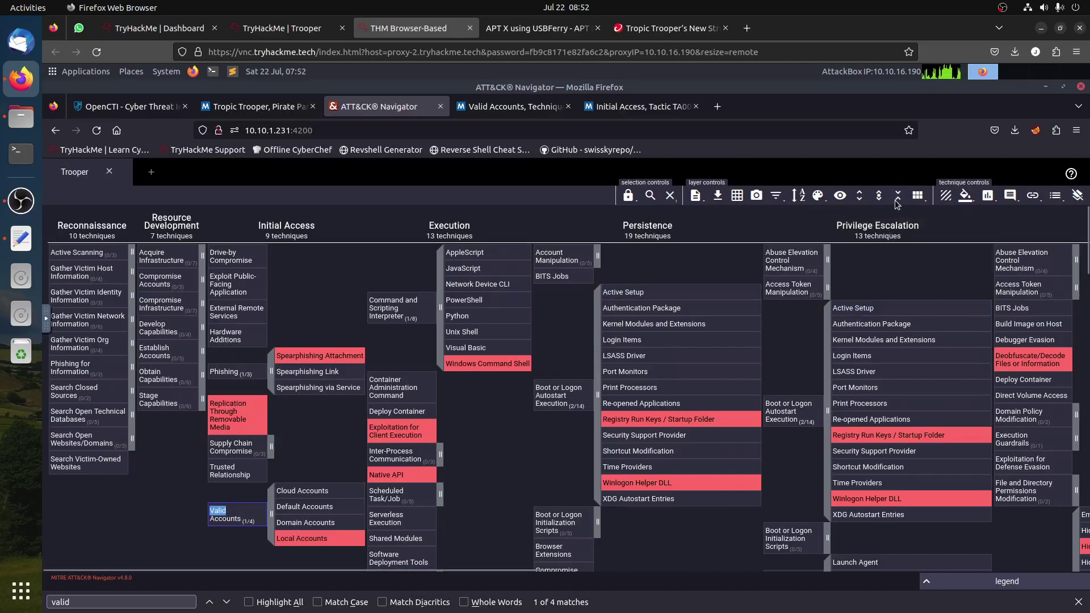
left_click(910, 223)
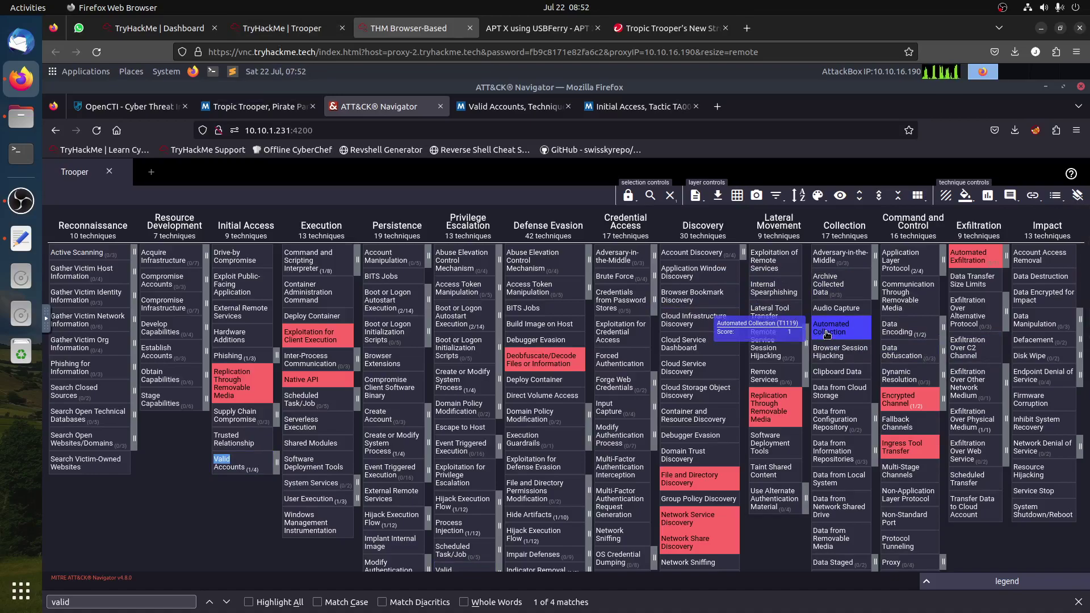
Step: Answer the TryHackMe Collection technique question with "automated collection", correcting the spelling where needed, and submit it
key("ctrl+Page_Up")
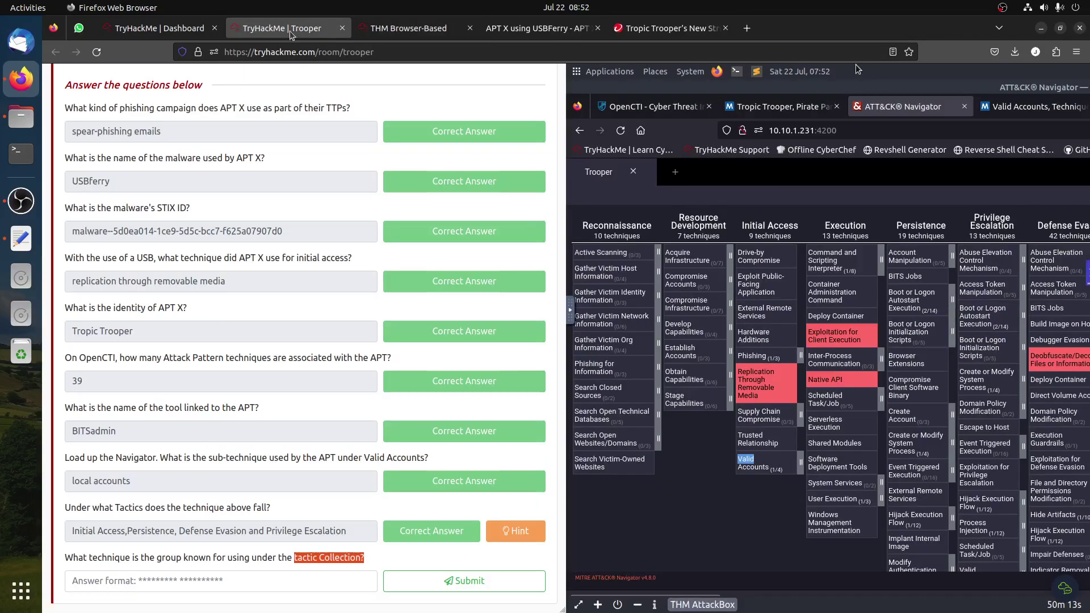
left_click(196, 577)
type("atuomated collection")
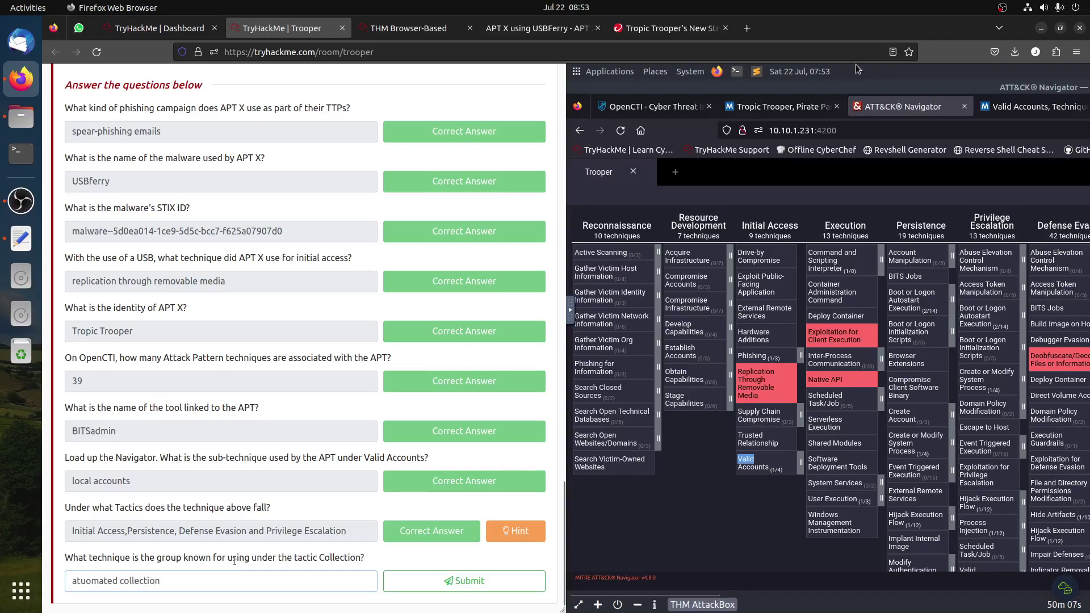
left_click(515, 580)
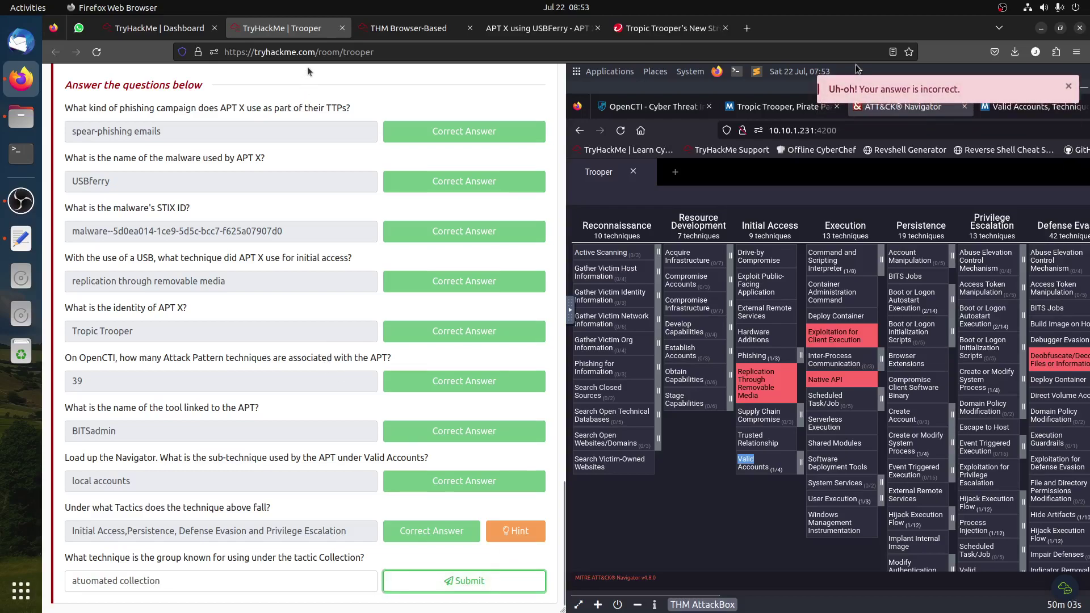
left_click(81, 581)
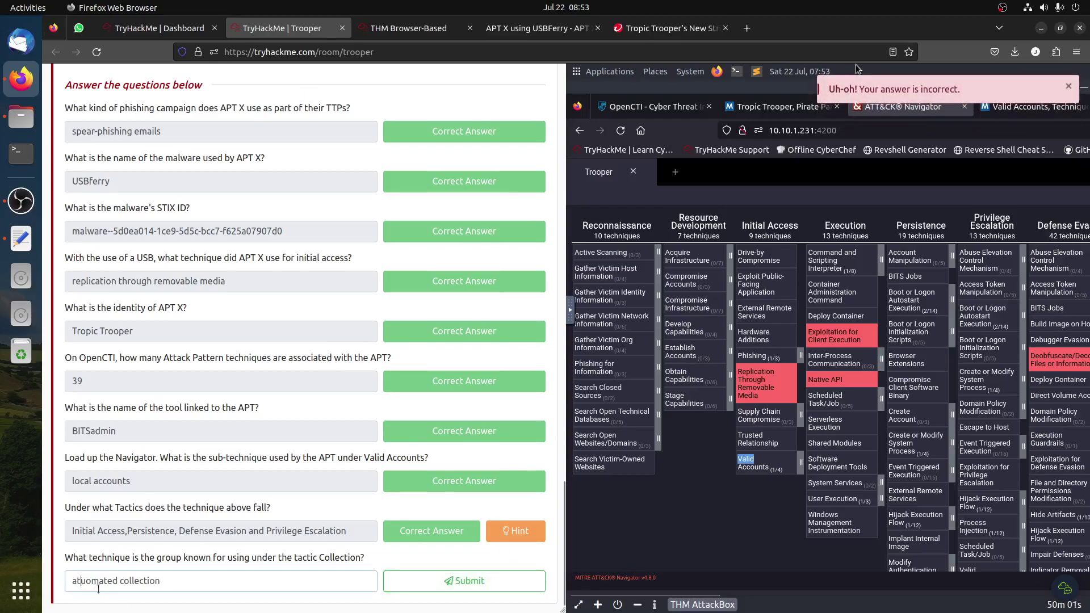
key("Delete")
type("u")
left_click(494, 578)
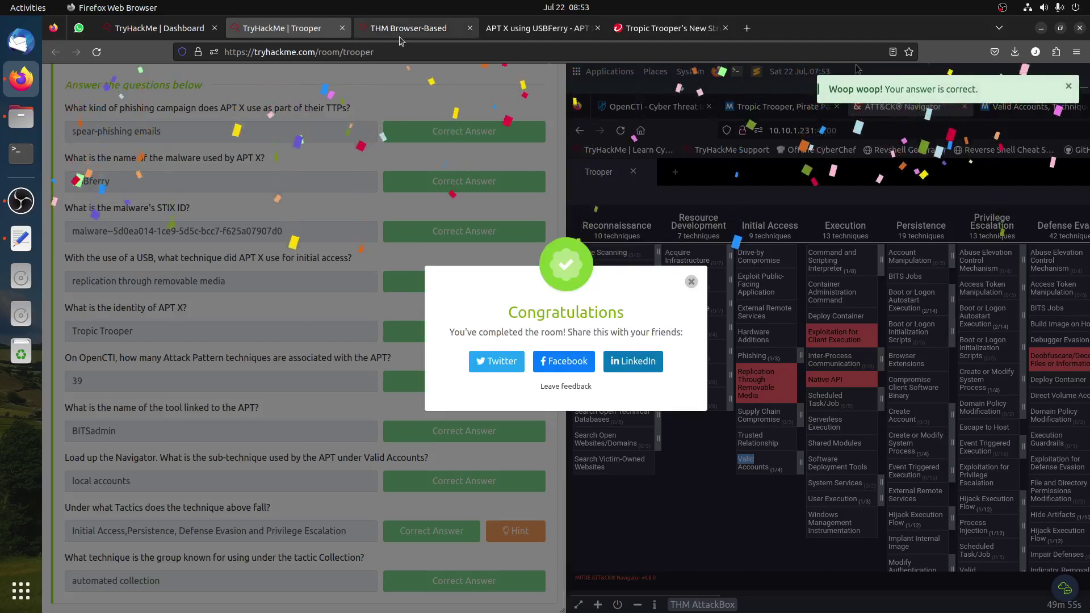
Step: Review the AttackBox sources again: MITRE's Tropic Trooper group page, the OpenCTI relationship page and the ATT&CK Navigator layer
left_click(400, 37)
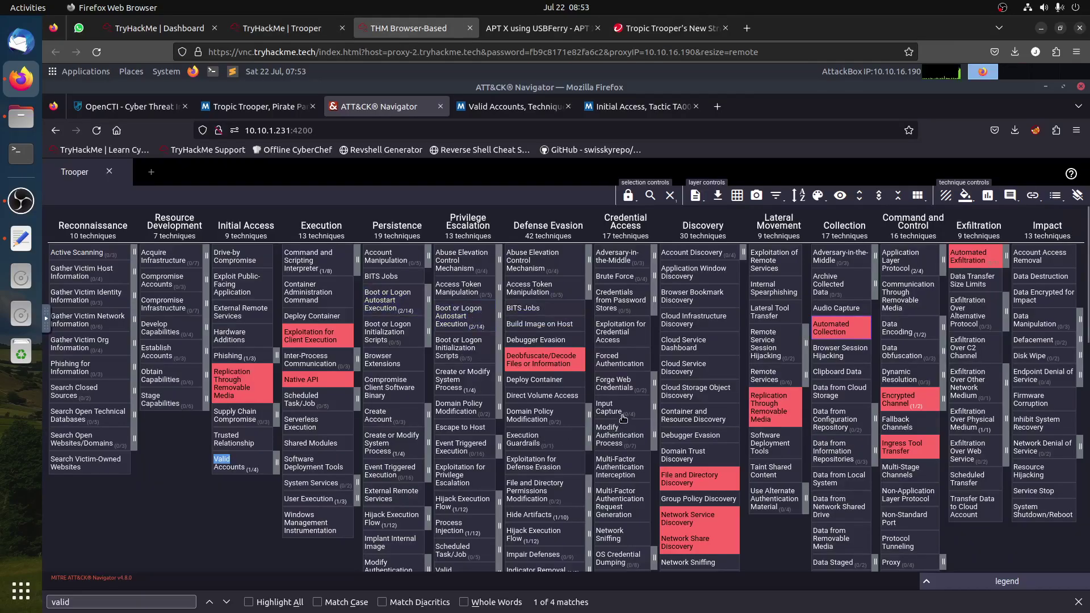
left_click(246, 109)
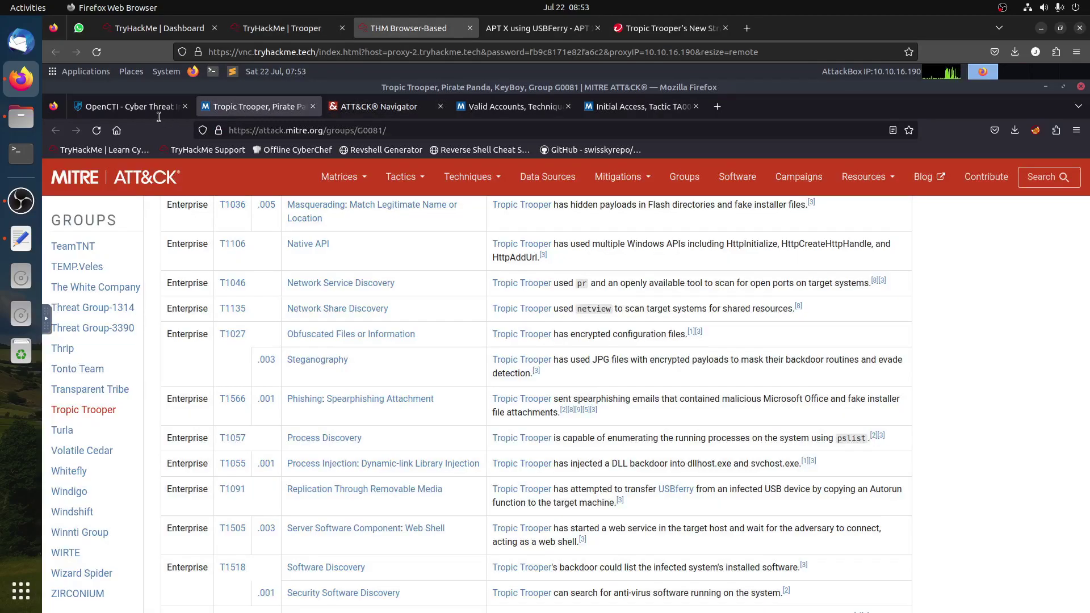
left_click(149, 108)
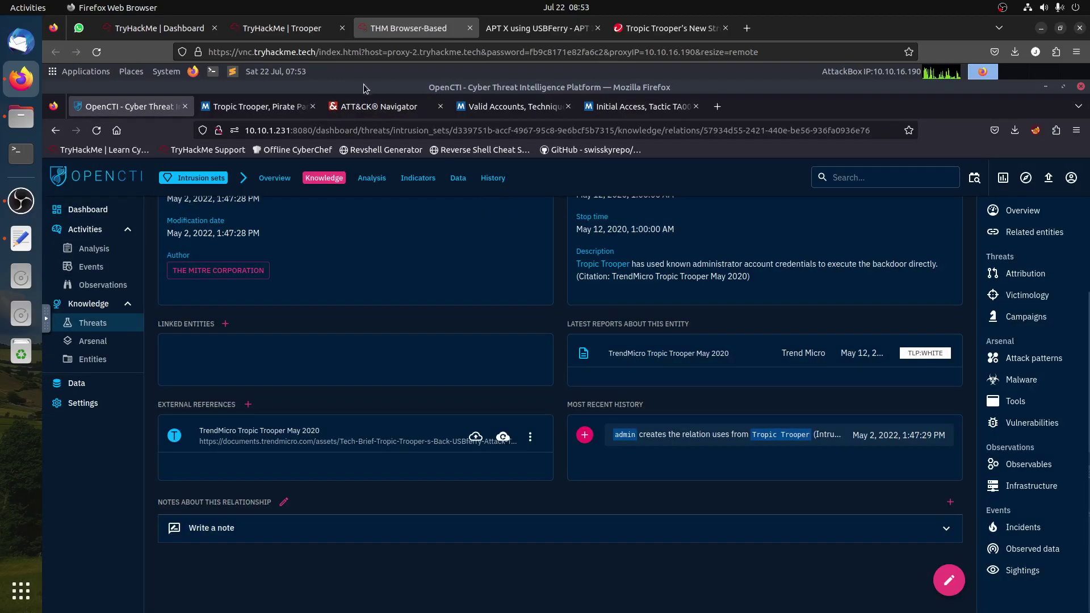
left_click(376, 107)
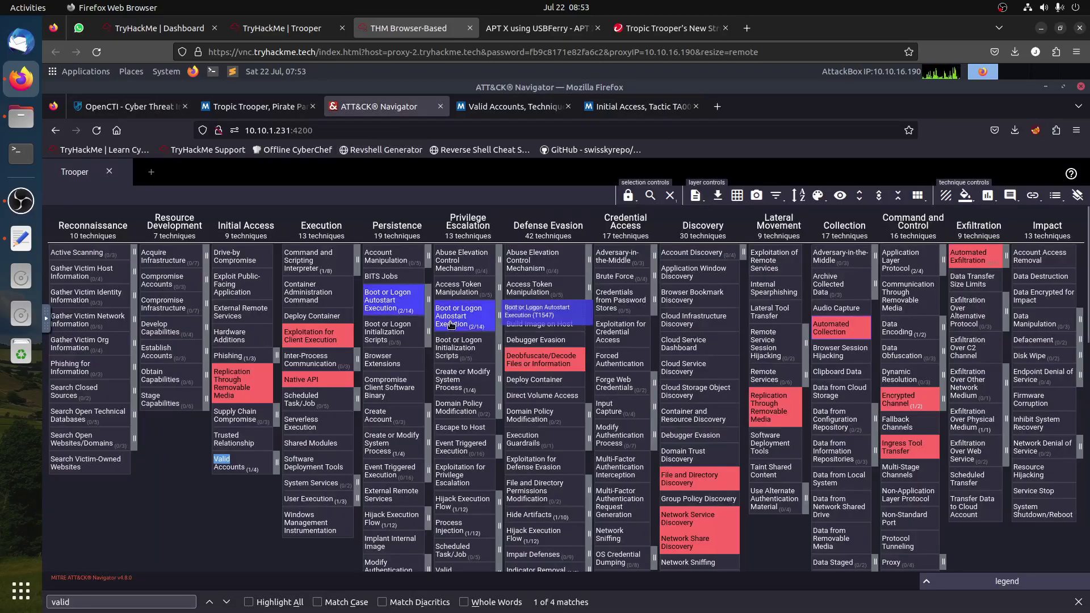
Step: Return to the TryHackMe Trooper room, close the completion dialog and look back over the answers and report
left_click(279, 29)
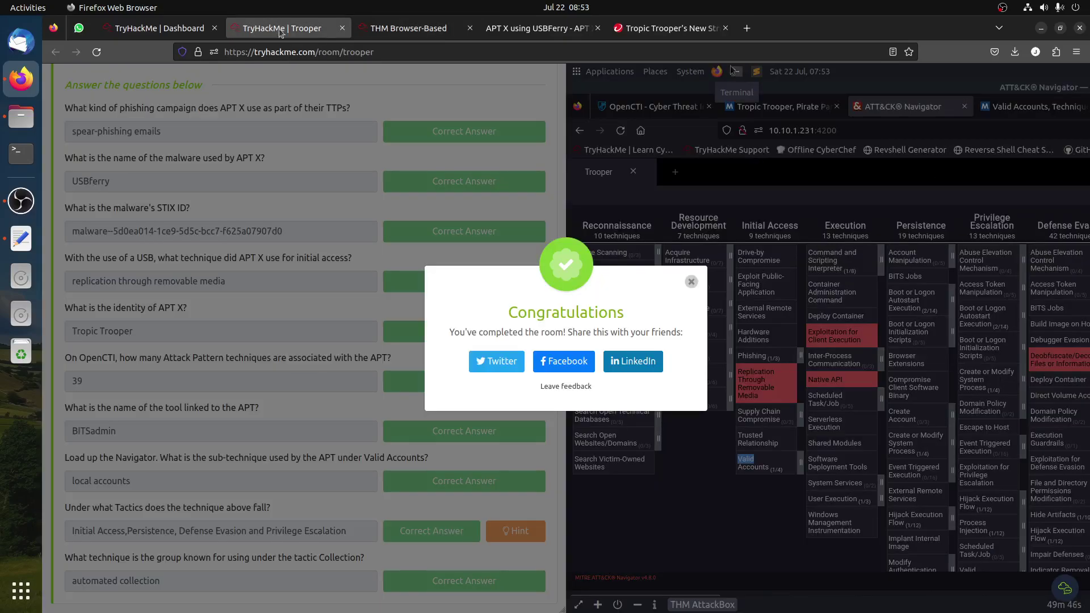
left_click(691, 282)
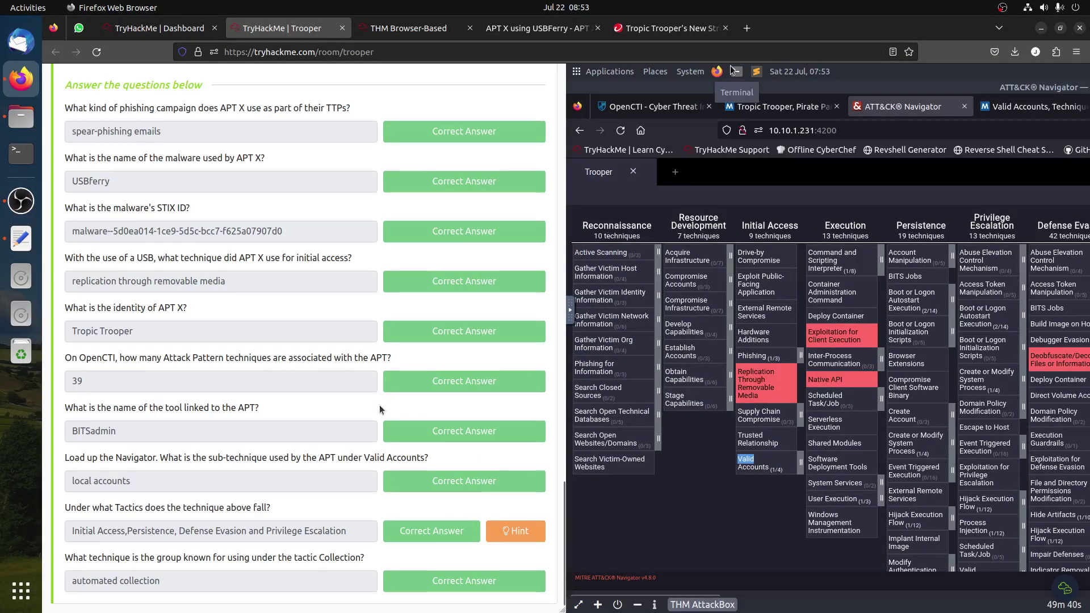
scroll(388, 355, "up", 8)
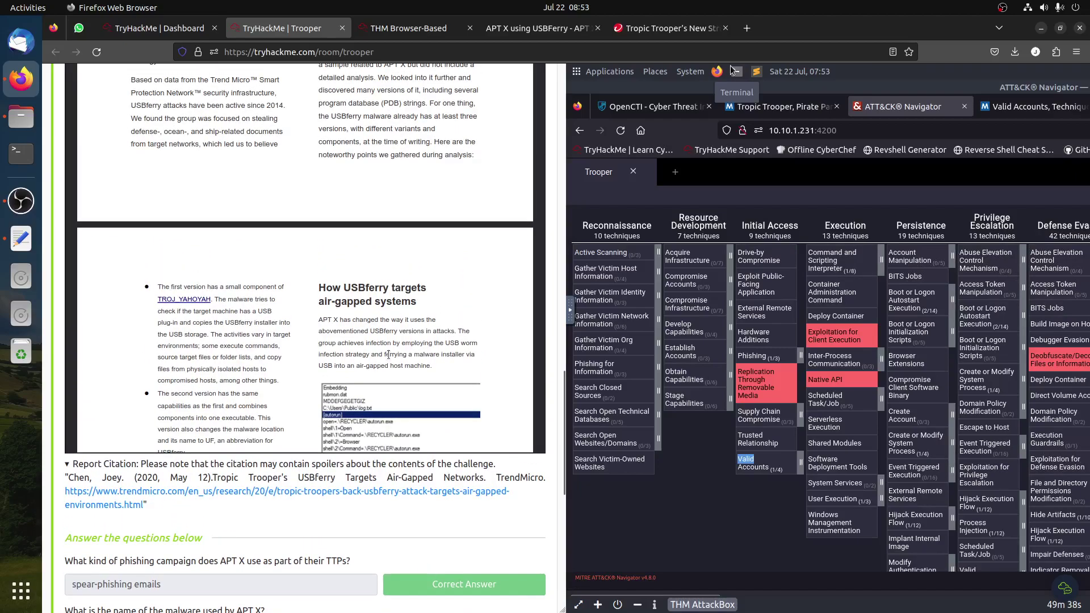